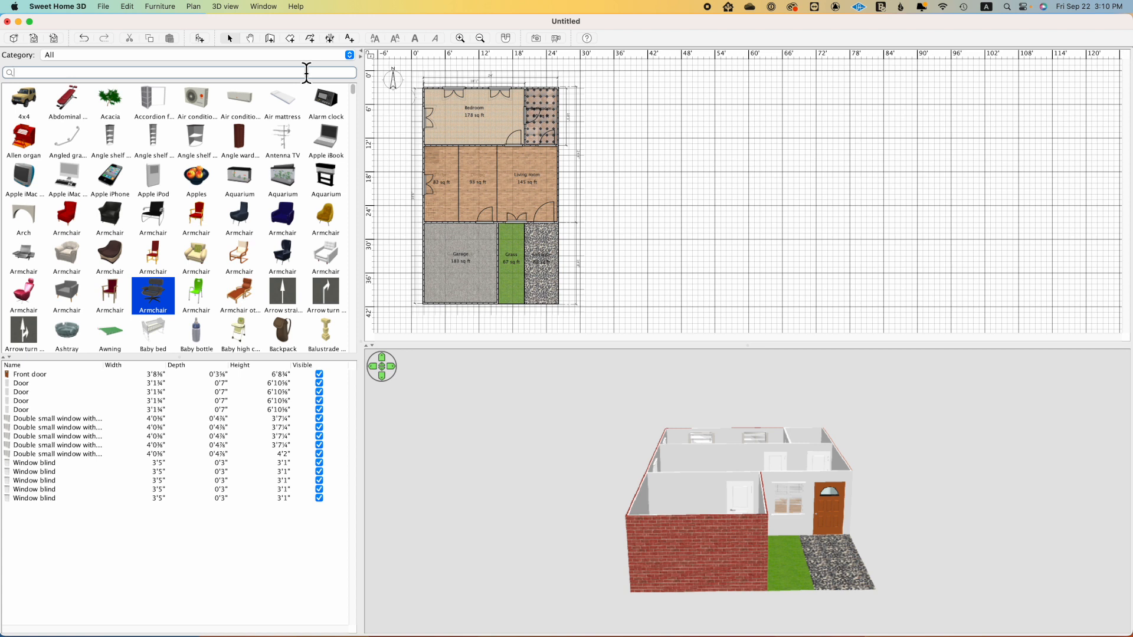
Step: Search the furniture catalog for "arch" and "door", and browse the door results across all categories
type("arch")
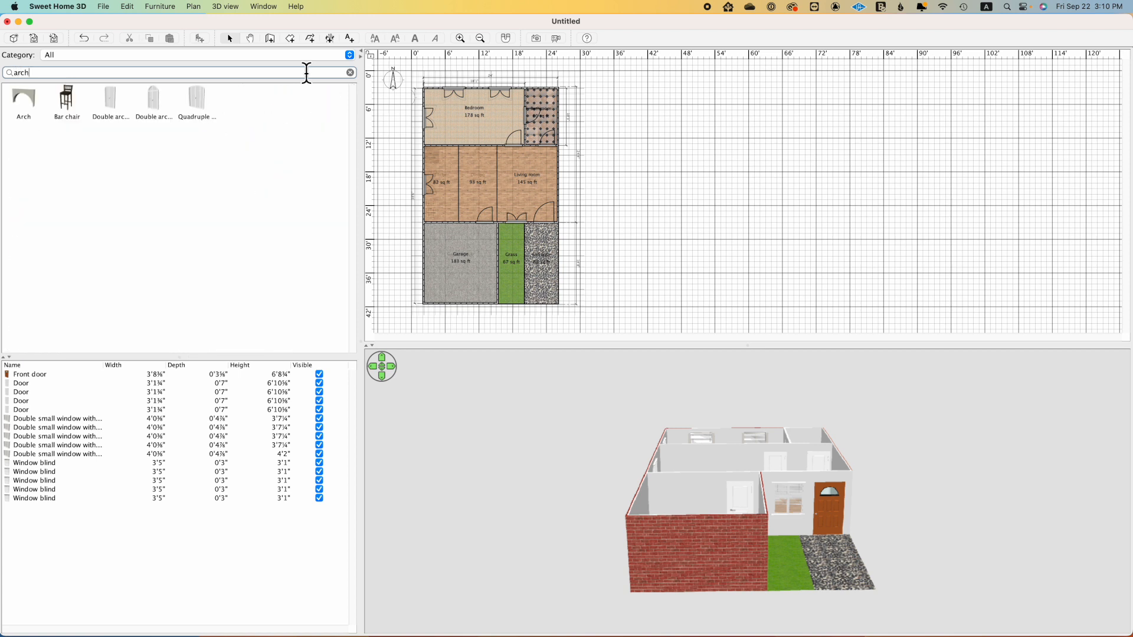
left_click(350, 72)
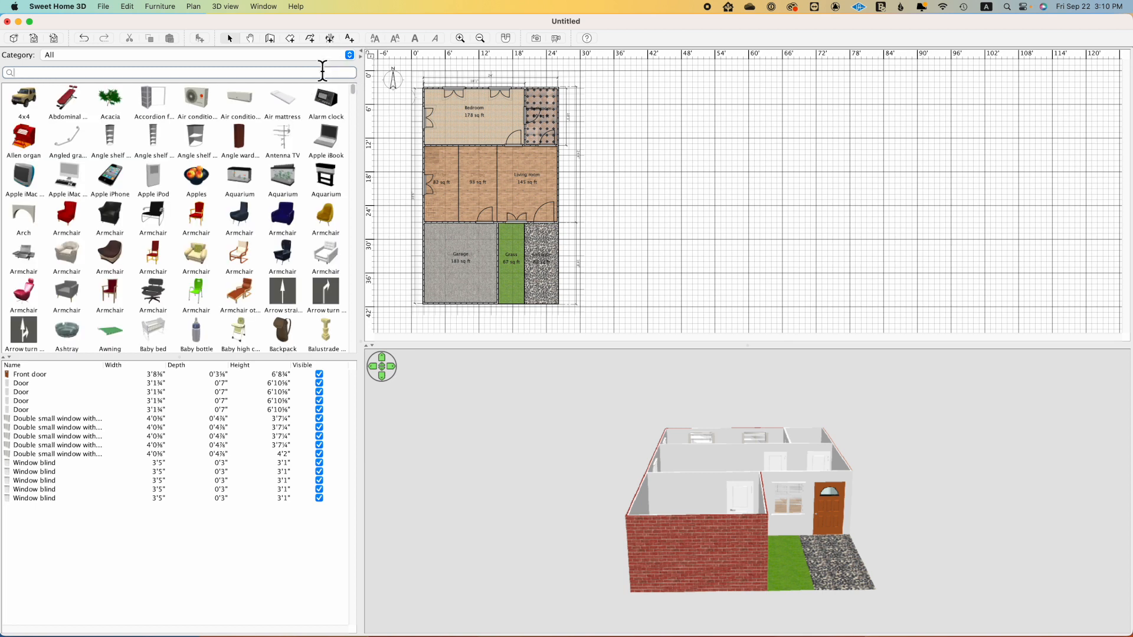
type("door")
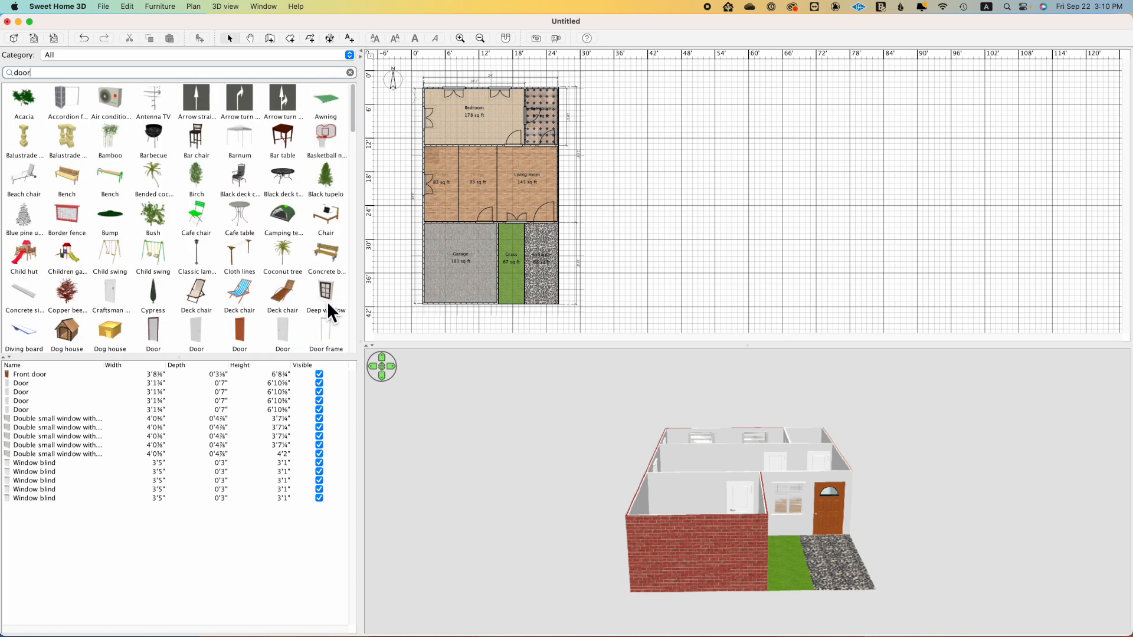
scroll(327, 299, "down", 6)
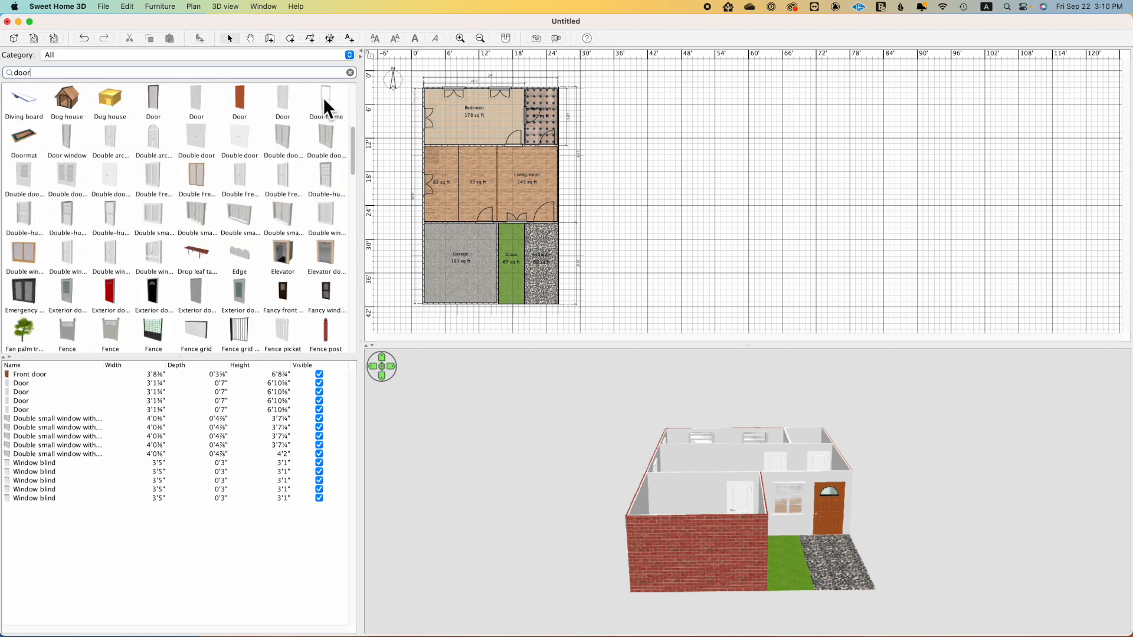
mouse_move(323, 97)
scroll(288, 193, "down", 4)
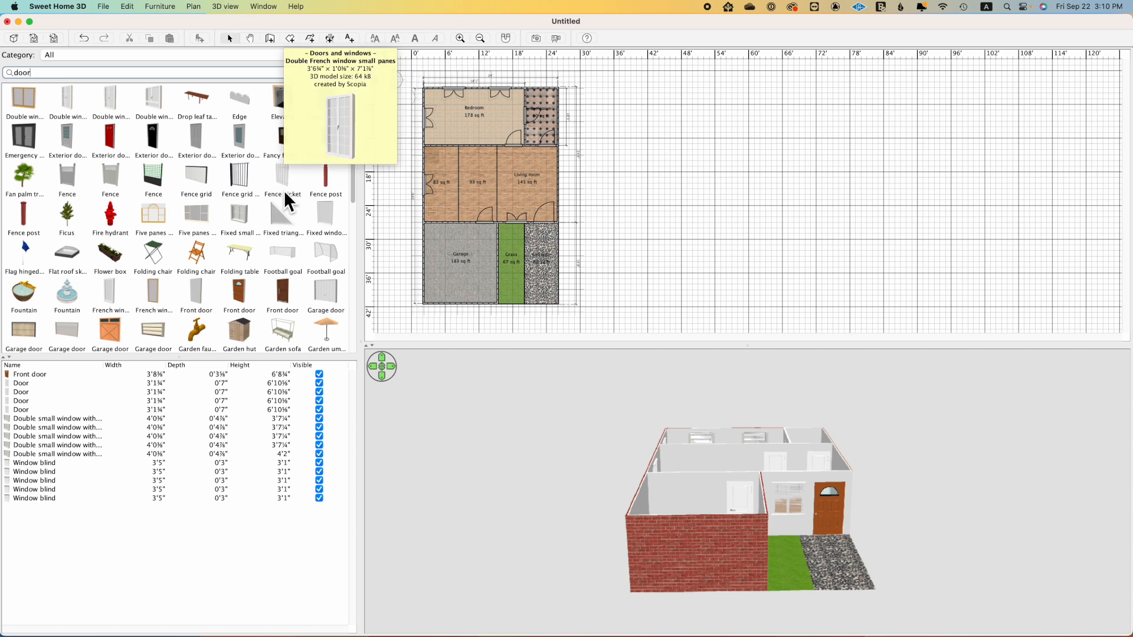
scroll(285, 190, "down", 8)
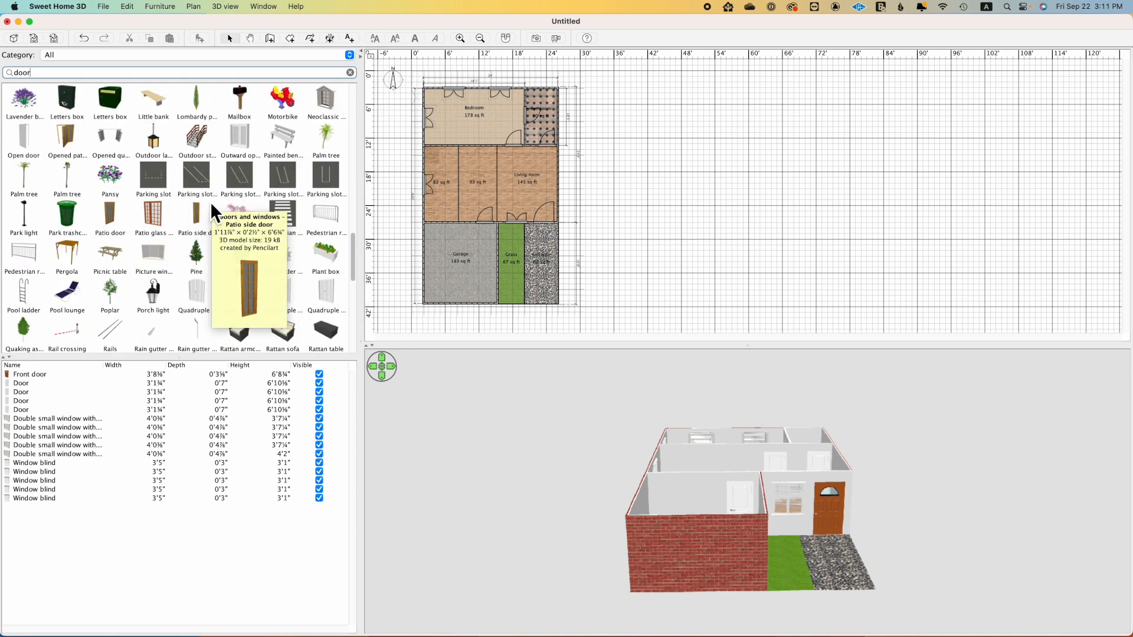
scroll(202, 173, "up", 5)
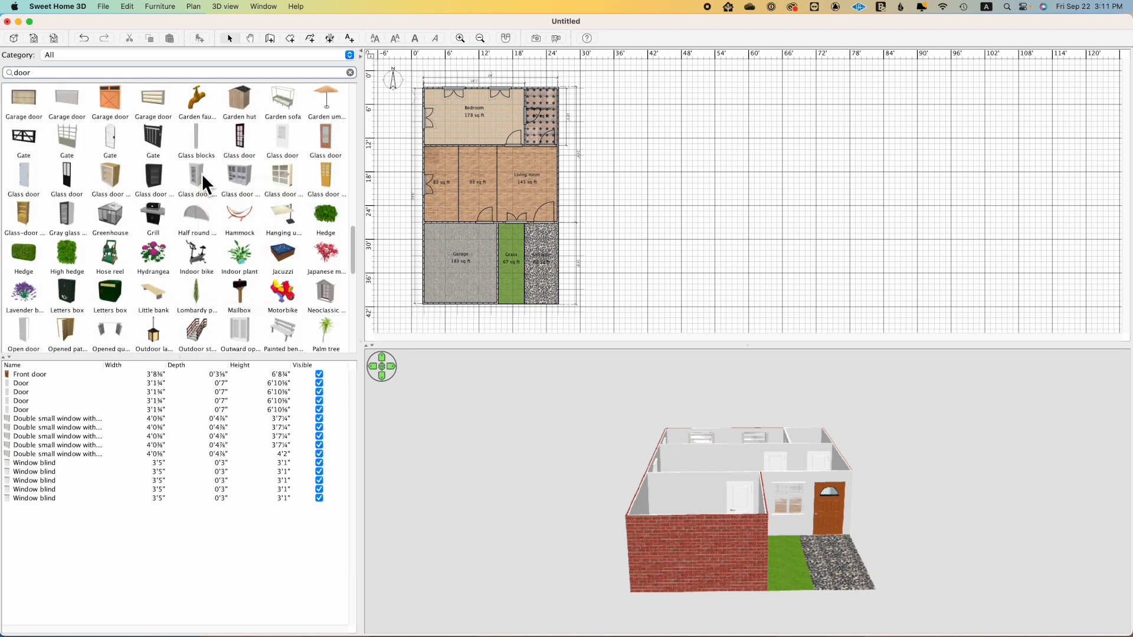
Step: Limit the "door" search to Doors and windows and place a Door frame in the garage's front wall
left_click(348, 55)
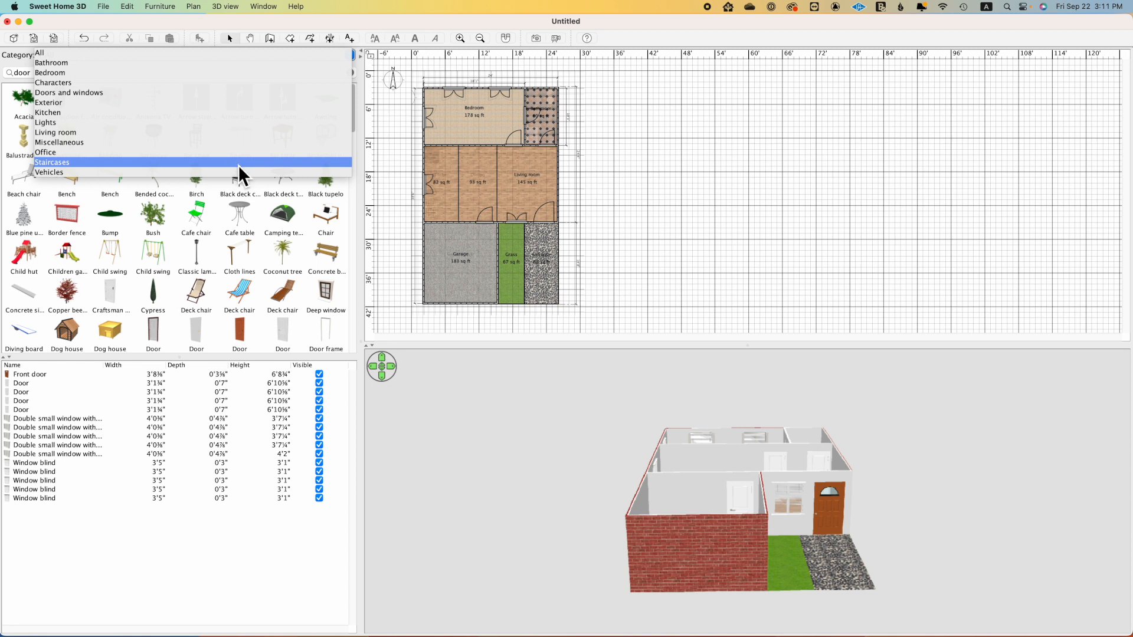
left_click(214, 97)
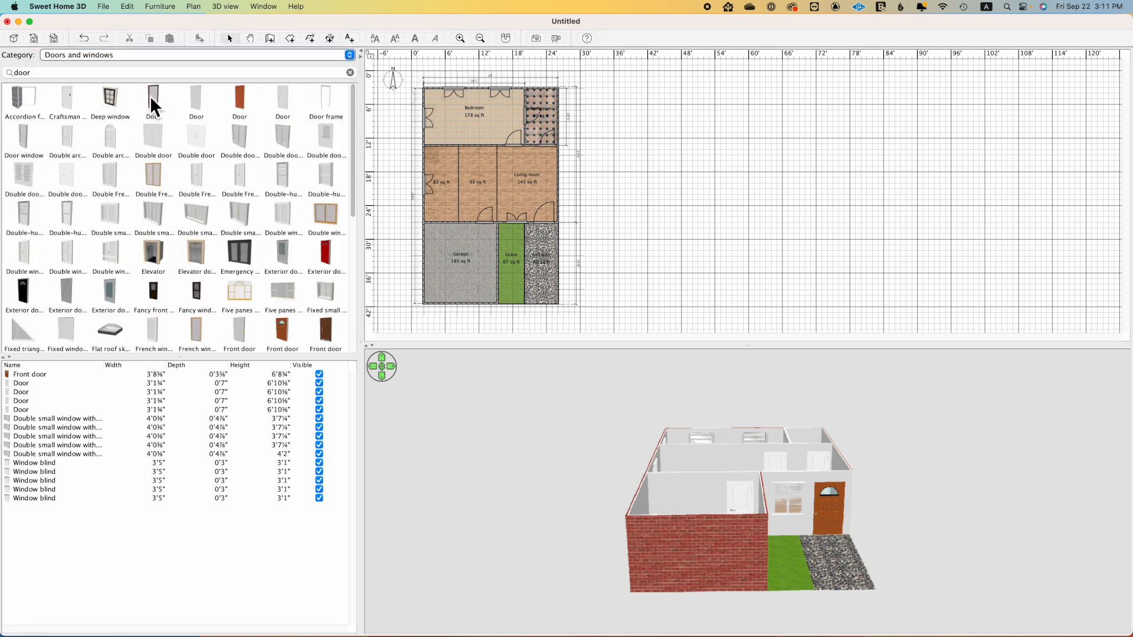
left_click(89, 72)
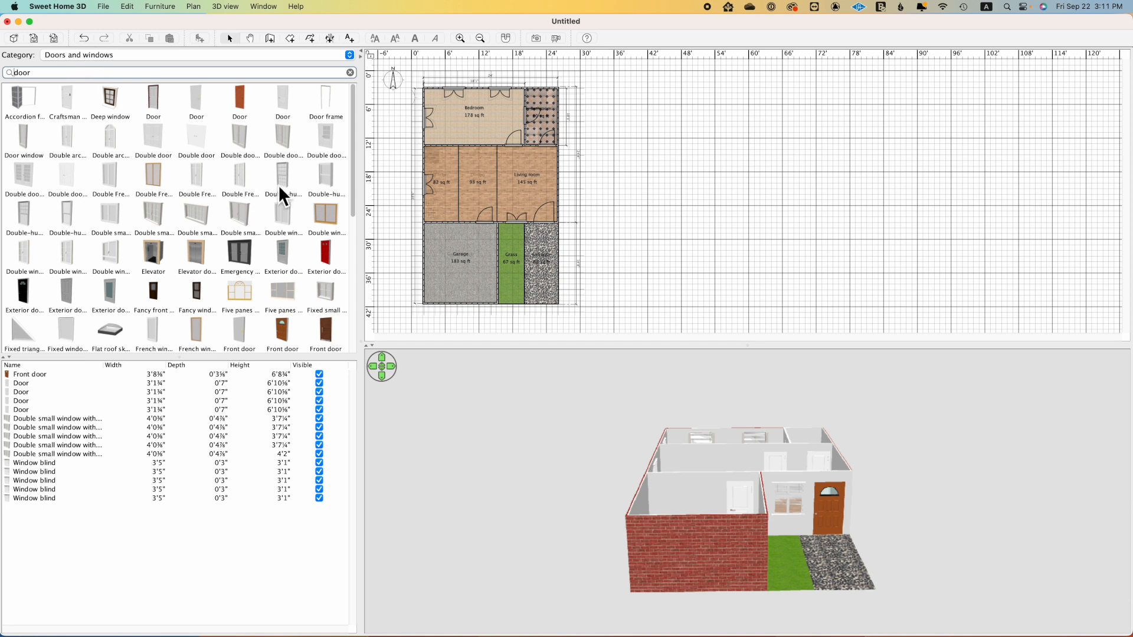
scroll(278, 185, "down", 1)
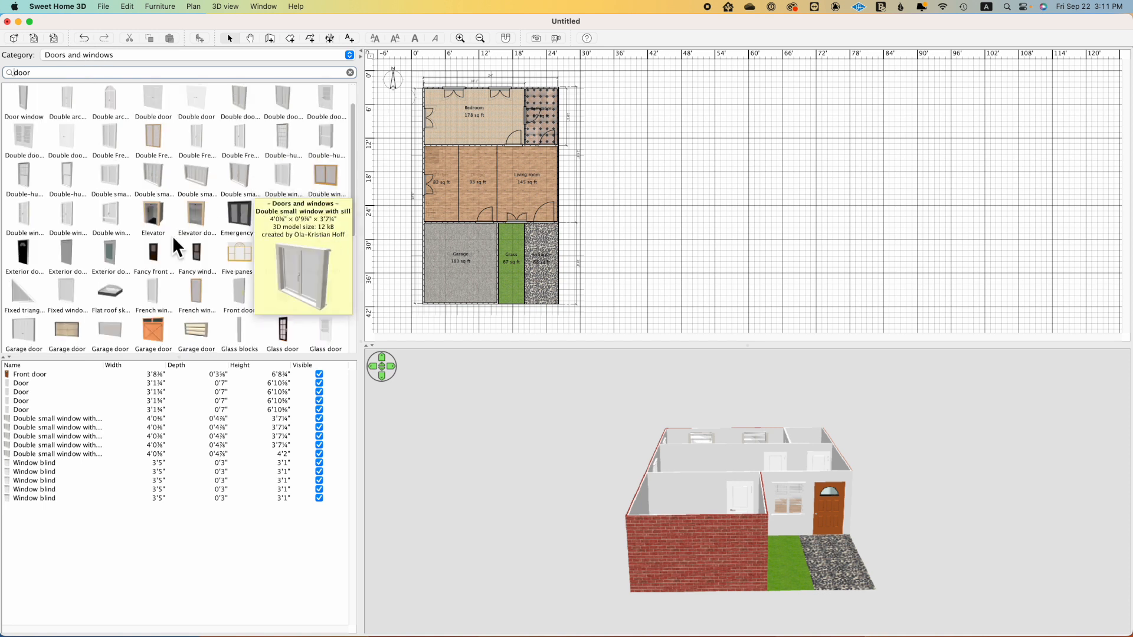
scroll(322, 121, "up", 1)
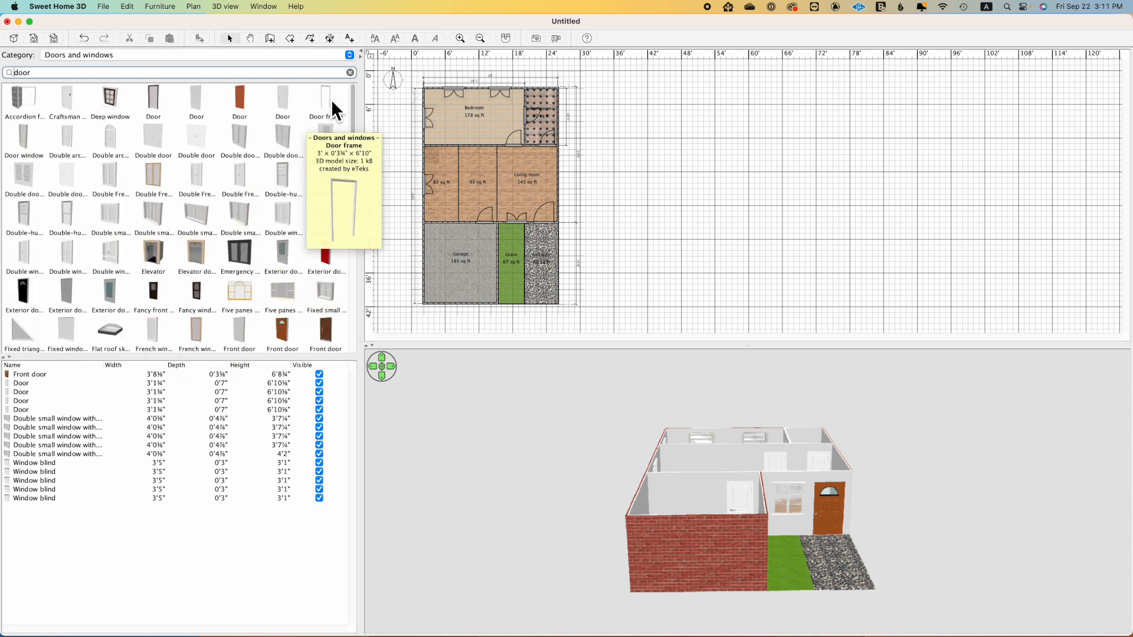
left_click_drag(331, 99, 453, 304)
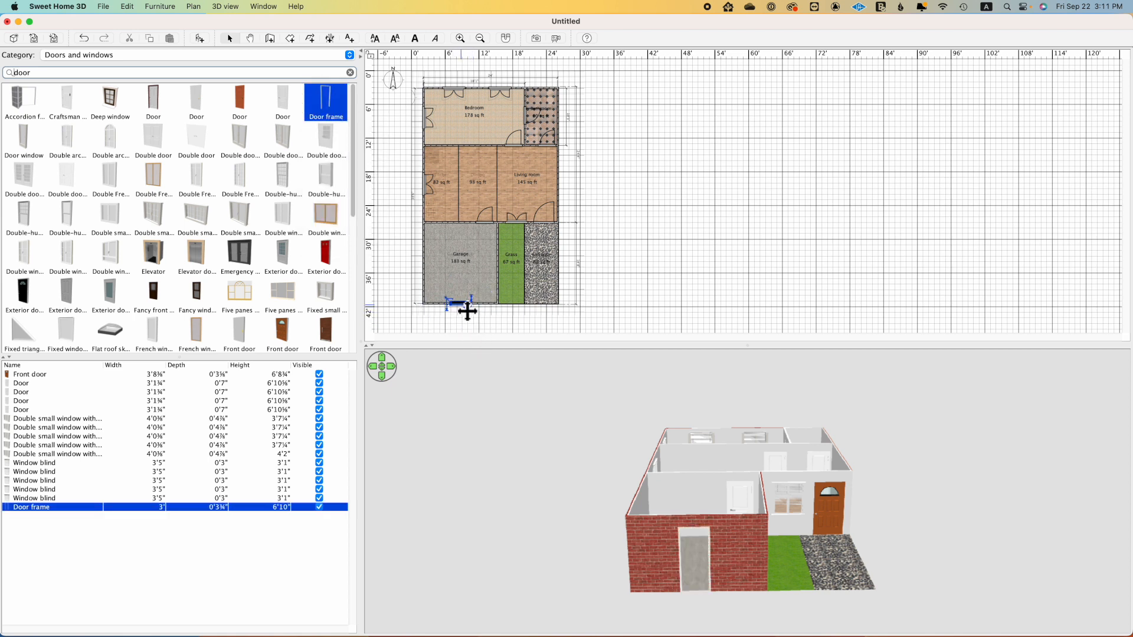
Step: Widen the door frame to about 11'1" so it spans most of the garage's front wall
left_click_drag(448, 304, 475, 306)
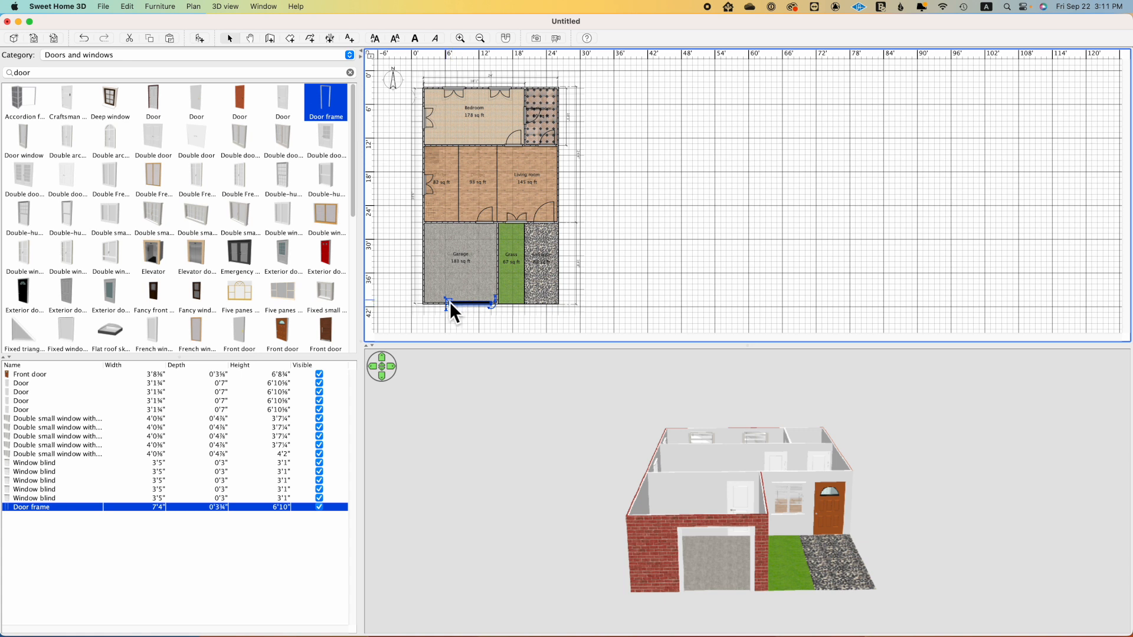
left_click_drag(449, 303, 424, 302)
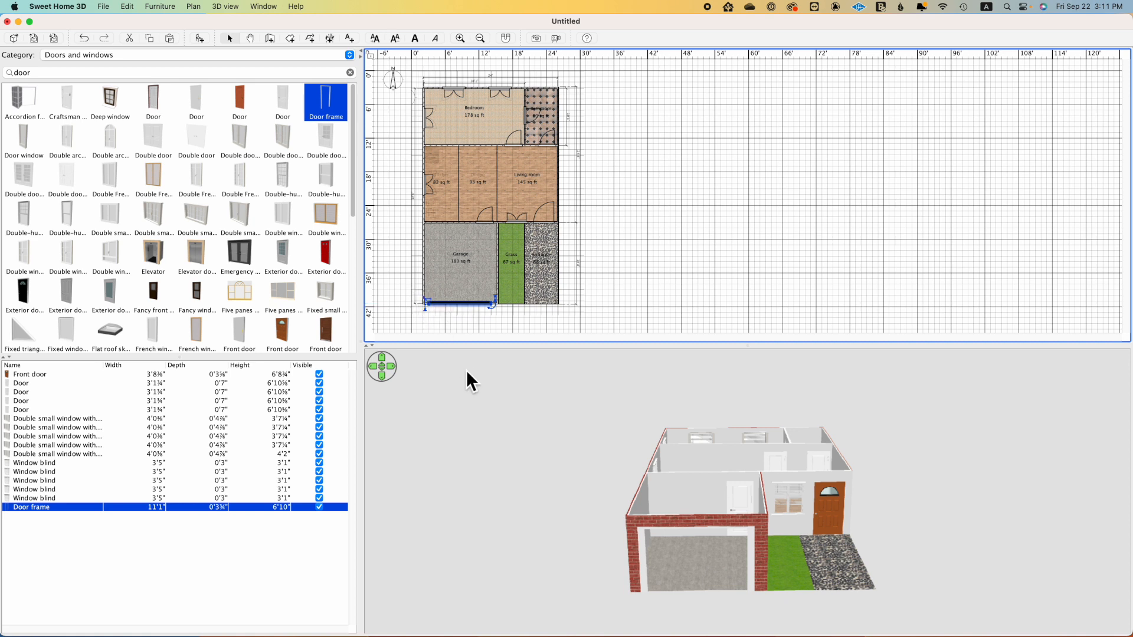
left_click_drag(641, 496, 694, 511)
Step: Search the catalog for "garag" and place the wide light-grey Garage door at the garage's front opening
left_click_drag(58, 74, 11, 76)
type("garag")
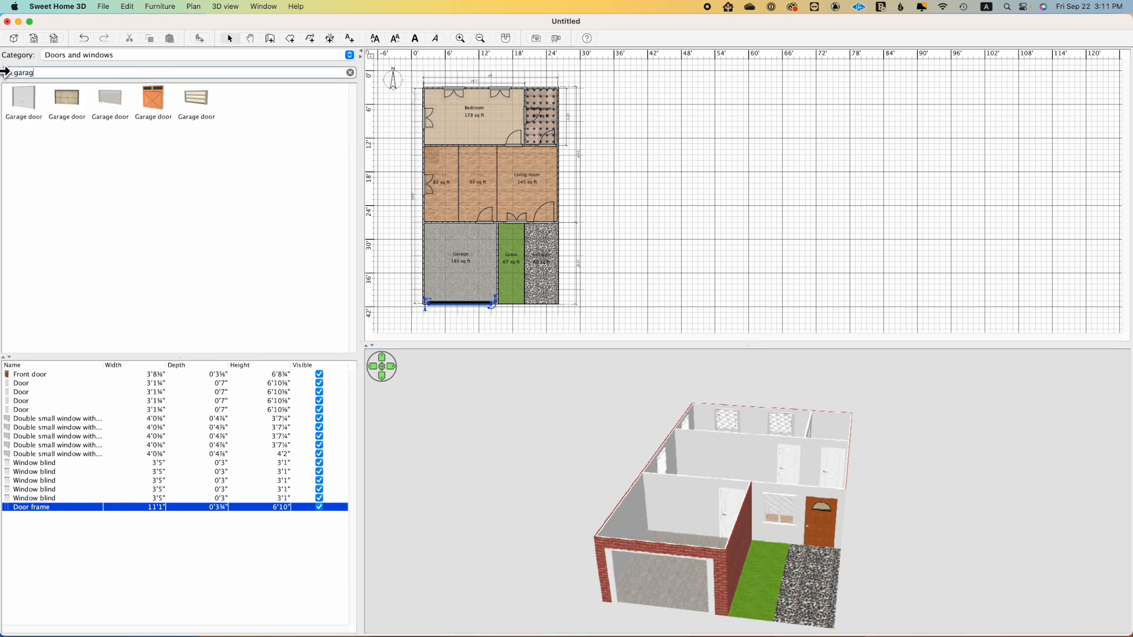
left_click(113, 99)
left_click_drag(112, 98, 422, 302)
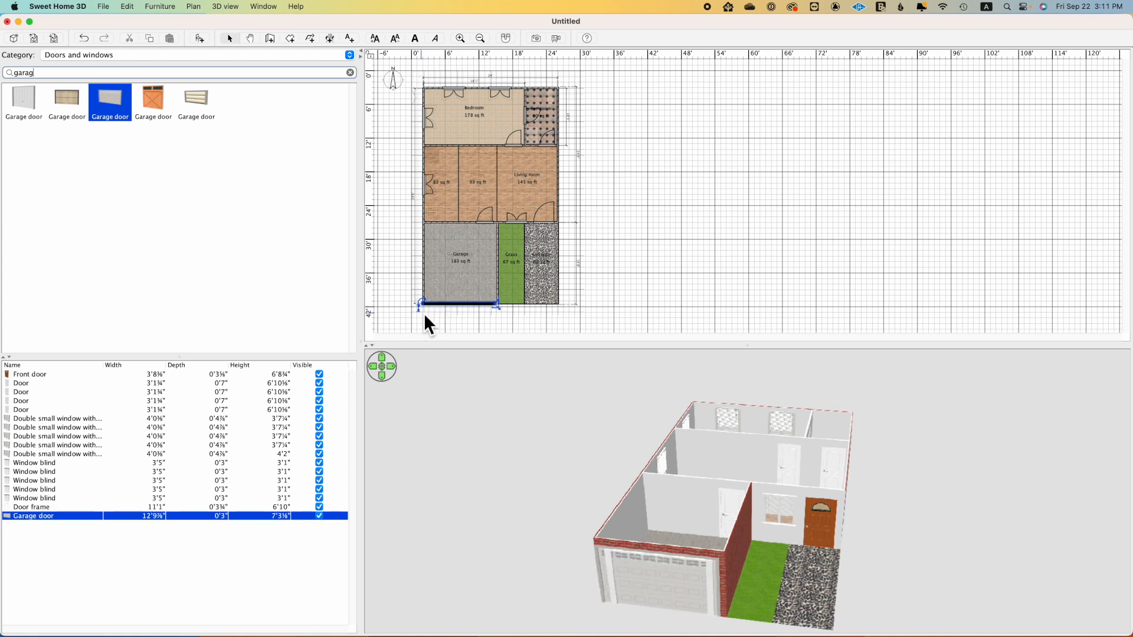
Step: Narrow the garage door to about 10'7" to fit inside the door frame, and toggle its visibility off and on again
left_click_drag(496, 307, 457, 304)
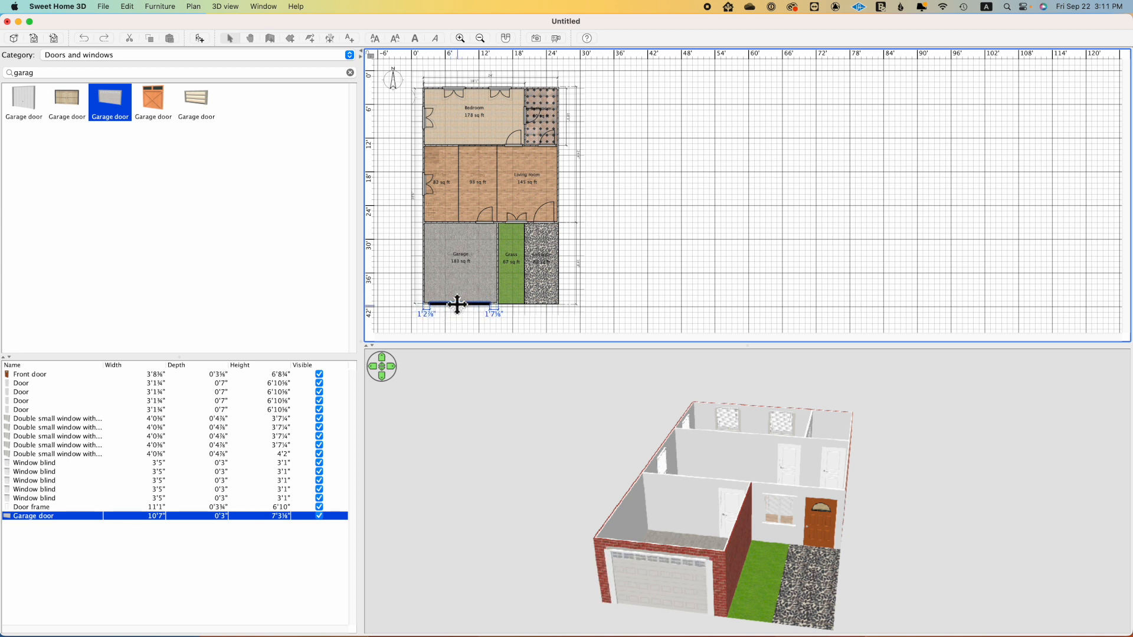
mouse_move(653, 521)
left_mouse_down()
mouse_move(668, 482)
mouse_move(652, 528)
mouse_move(647, 521)
left_mouse_up()
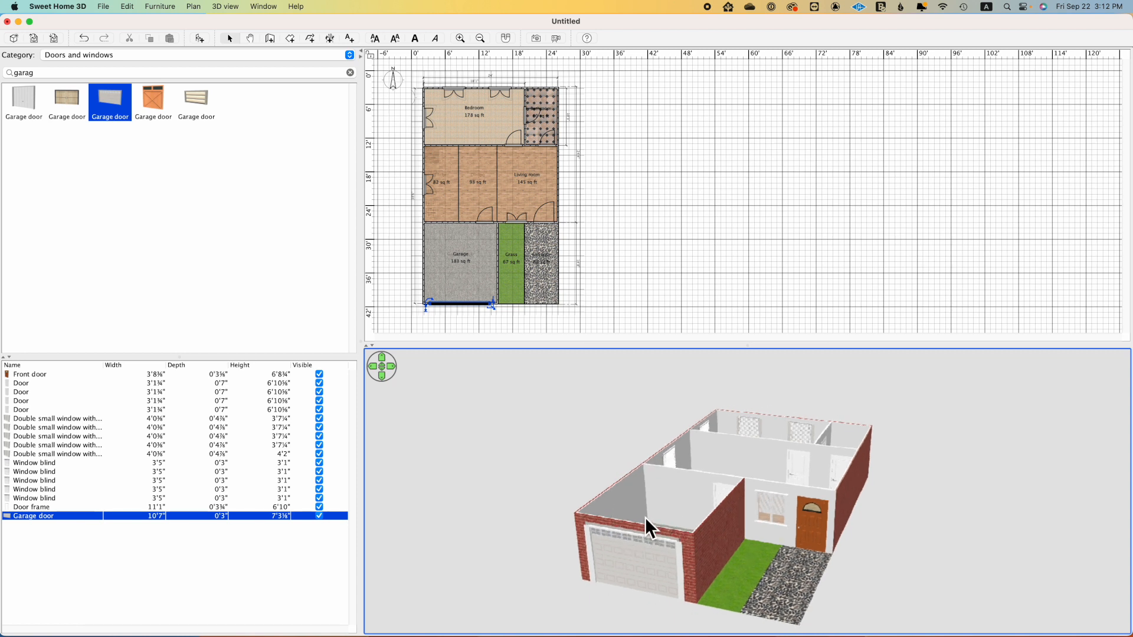
left_click(319, 516)
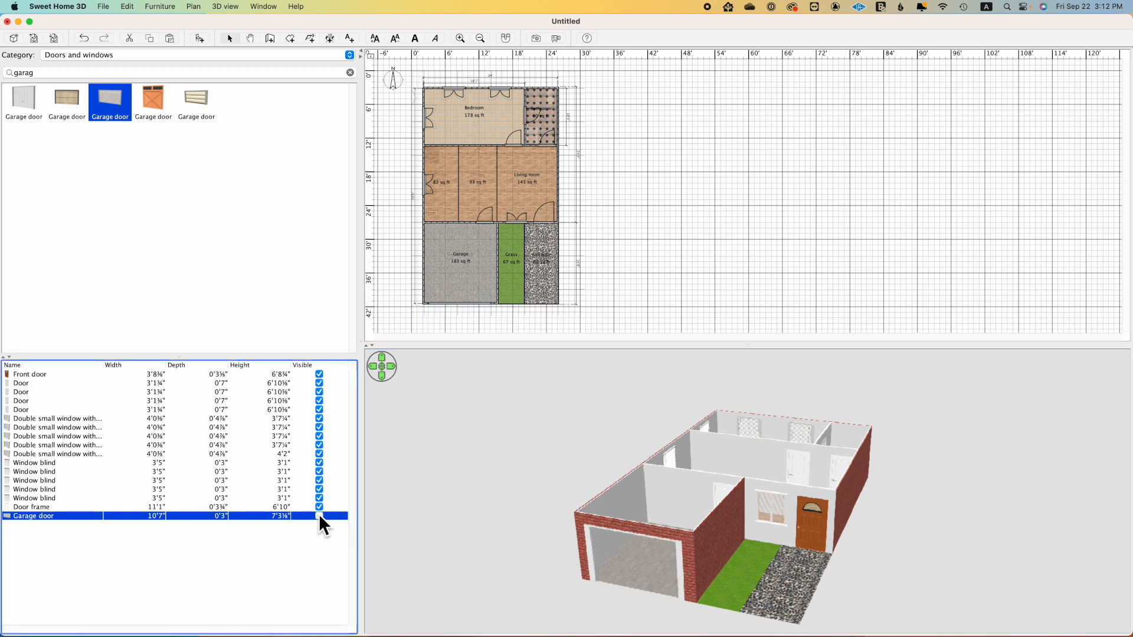
left_click(319, 517)
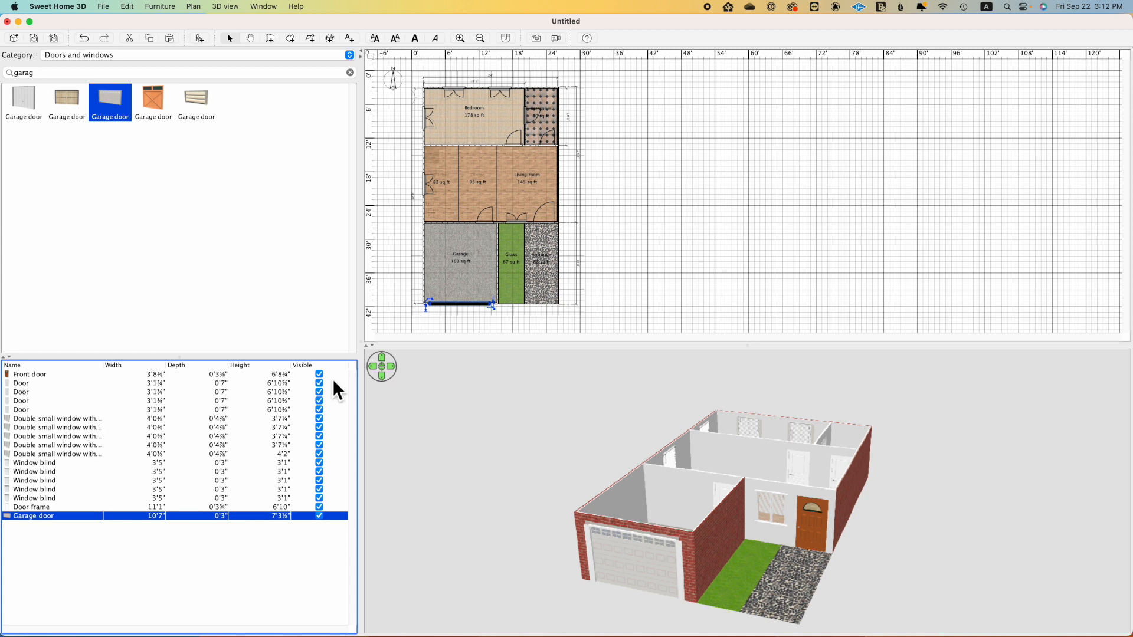
Step: Search all catalog categories for "vehi" and place the red Chevrolet in the garage
left_click(352, 58)
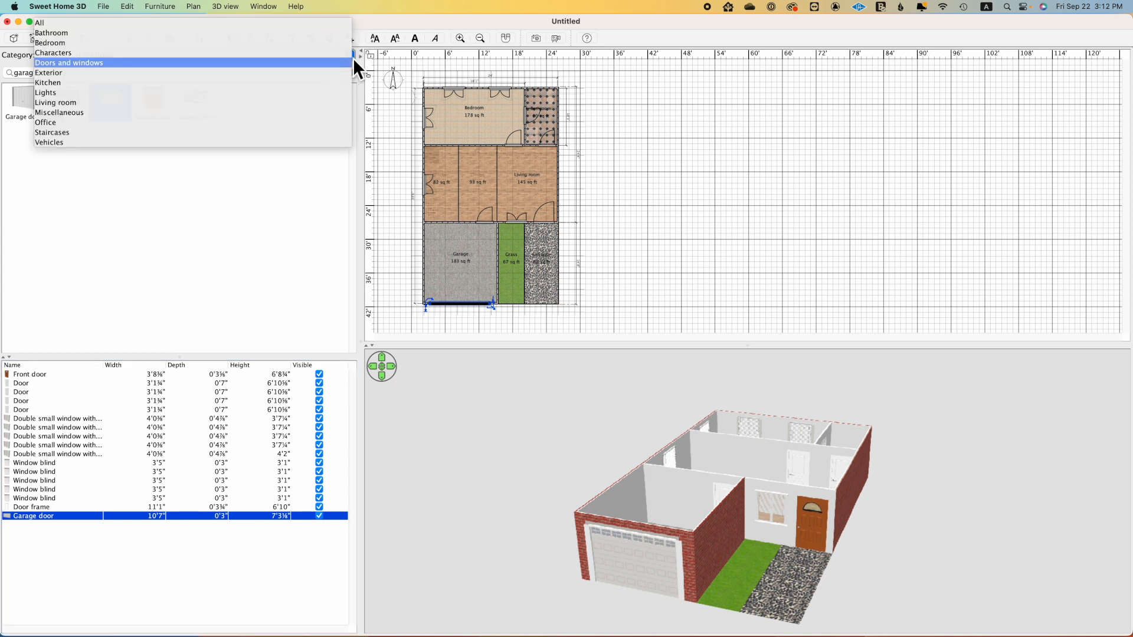
left_click(268, 23)
double_click(178, 71)
type("vehoc")
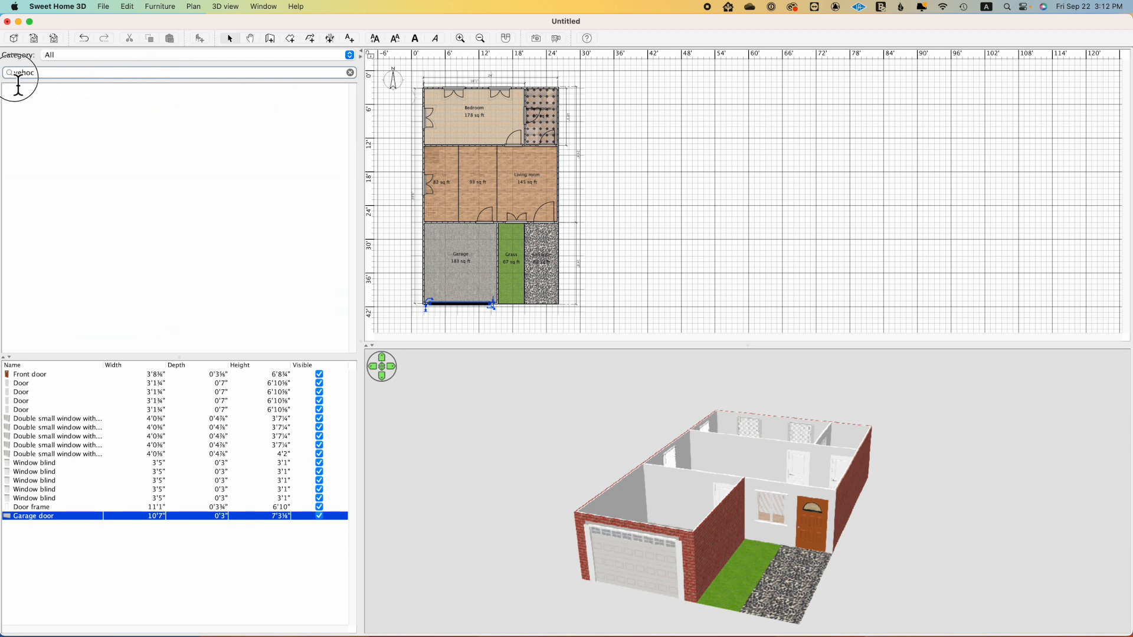
key("BackSpace")
key("BackSpace")
type("i")
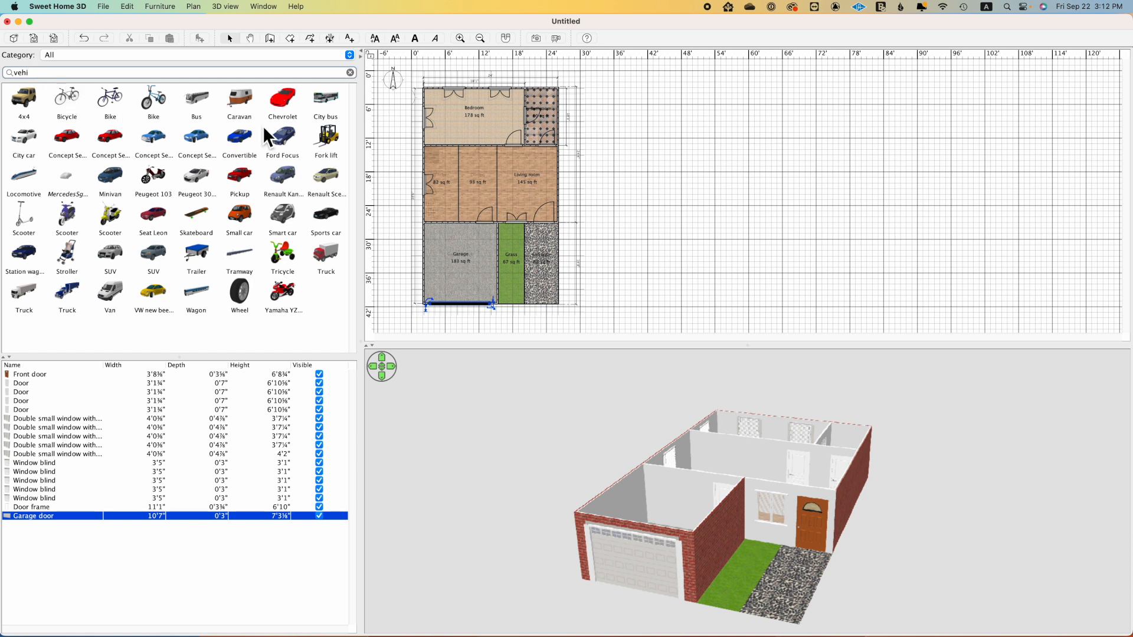
mouse_move(284, 99)
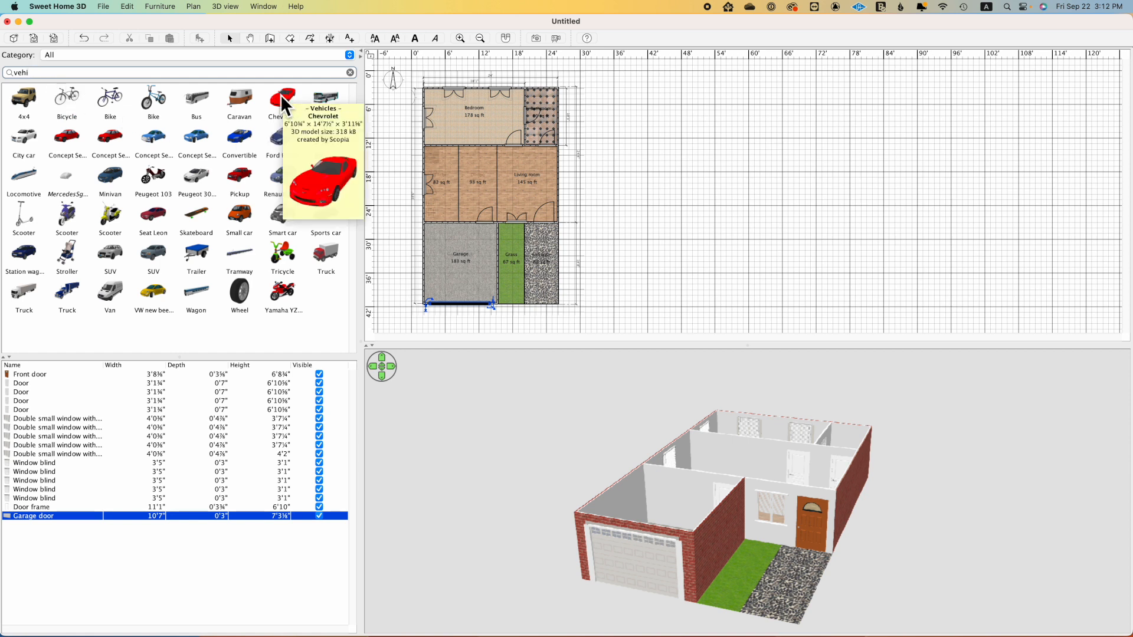
left_click_drag(281, 94, 472, 288)
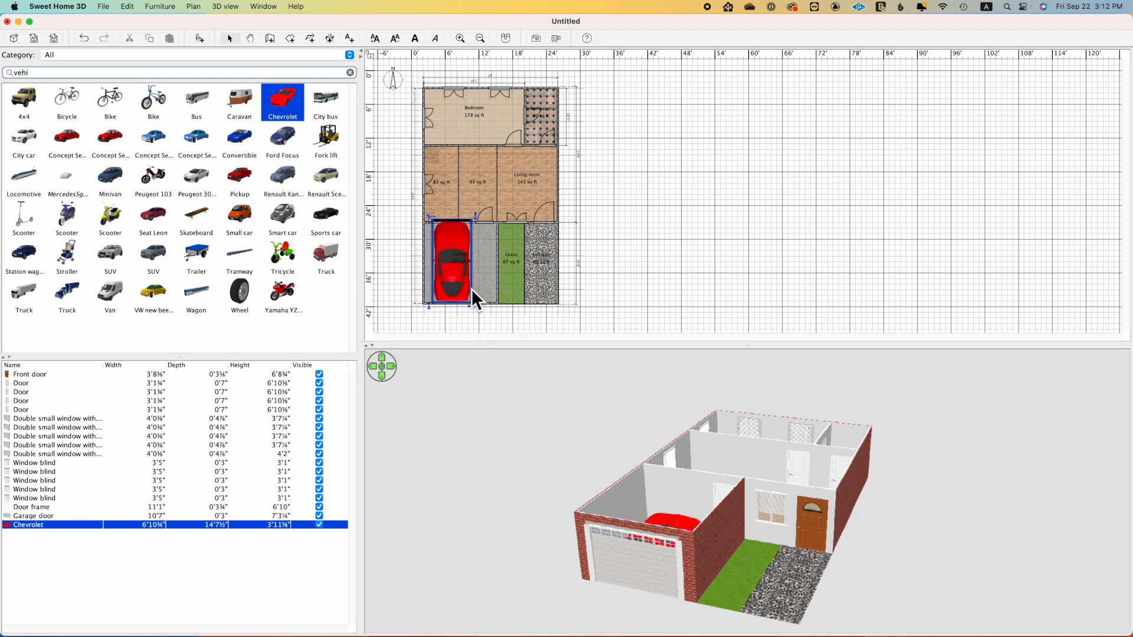
Step: Shrink the Chevrolet to about 5'7" wide and 12'6" deep and position it within the garage walls
left_click_drag(653, 514, 642, 571)
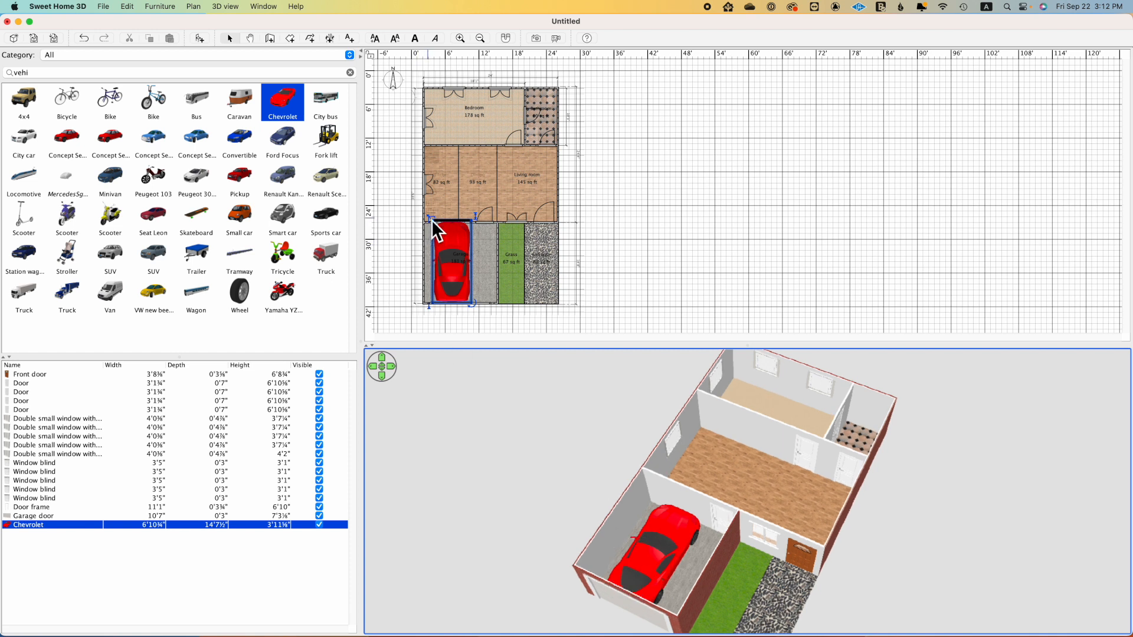
left_click_drag(433, 223, 455, 265)
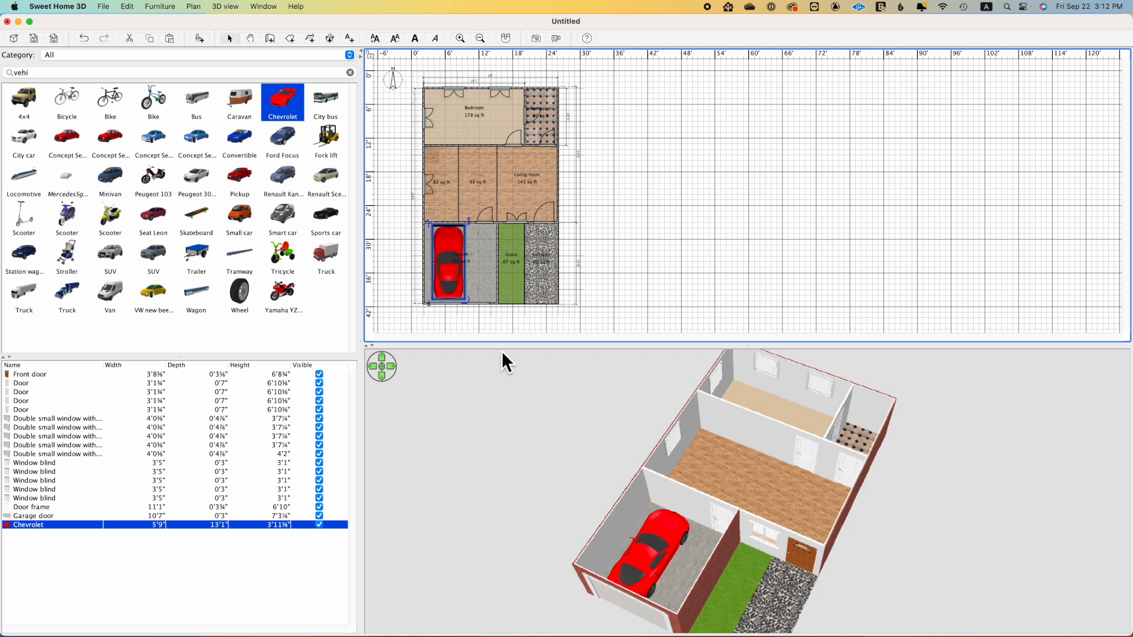
left_click_drag(659, 509, 639, 491)
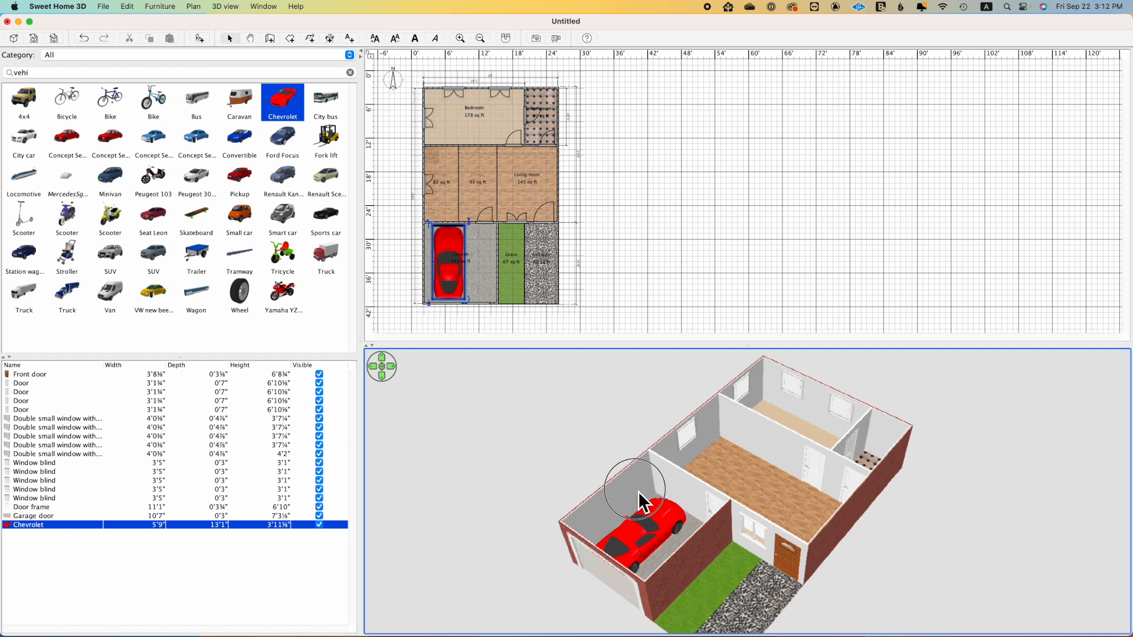
left_click_drag(428, 226, 437, 235)
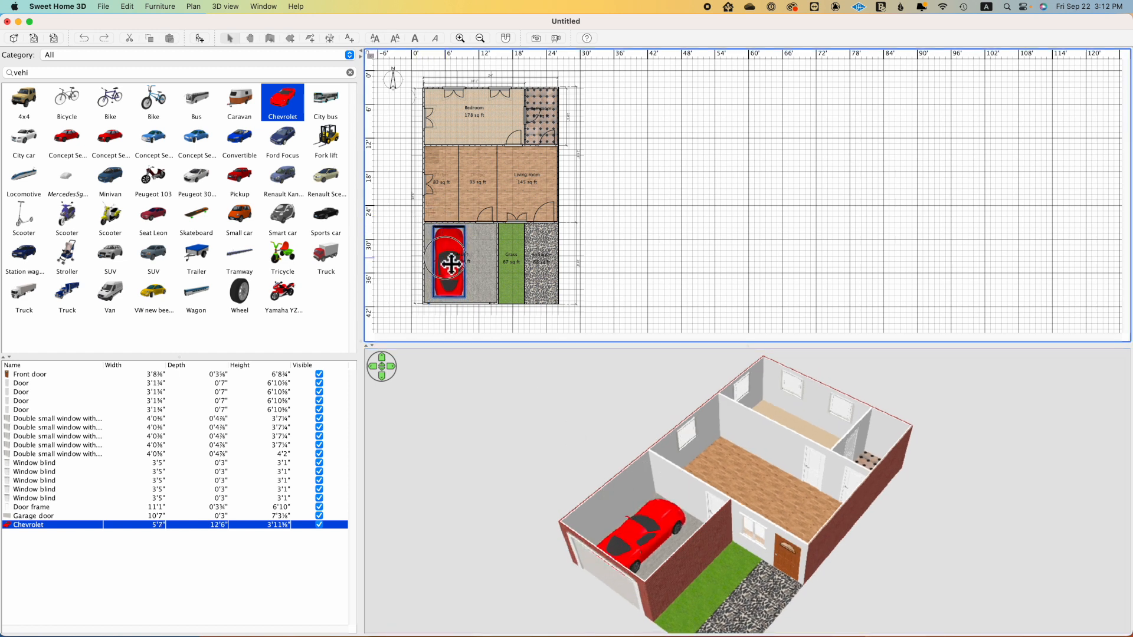
left_click_drag(702, 488, 618, 483)
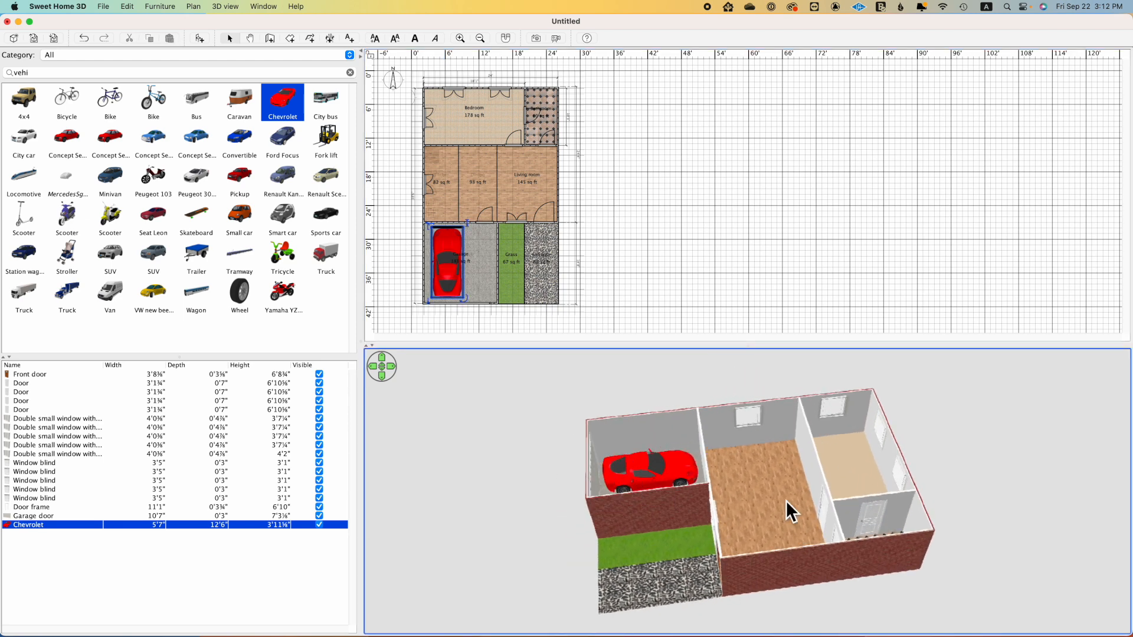
left_click_drag(763, 494, 759, 515)
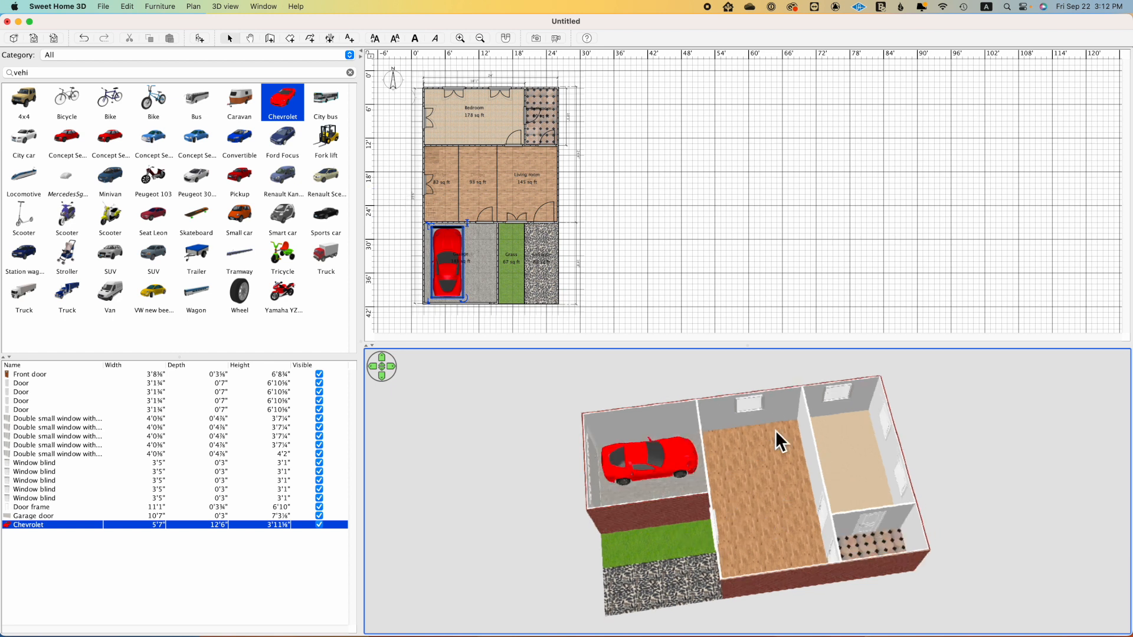
mouse_move(845, 449)
left_mouse_down()
mouse_move(796, 450)
mouse_move(828, 457)
left_mouse_up()
Step: Clear the catalog search, show the Bedroom category, and place the dark grey double bed against the bedroom's north wall
left_click(350, 73)
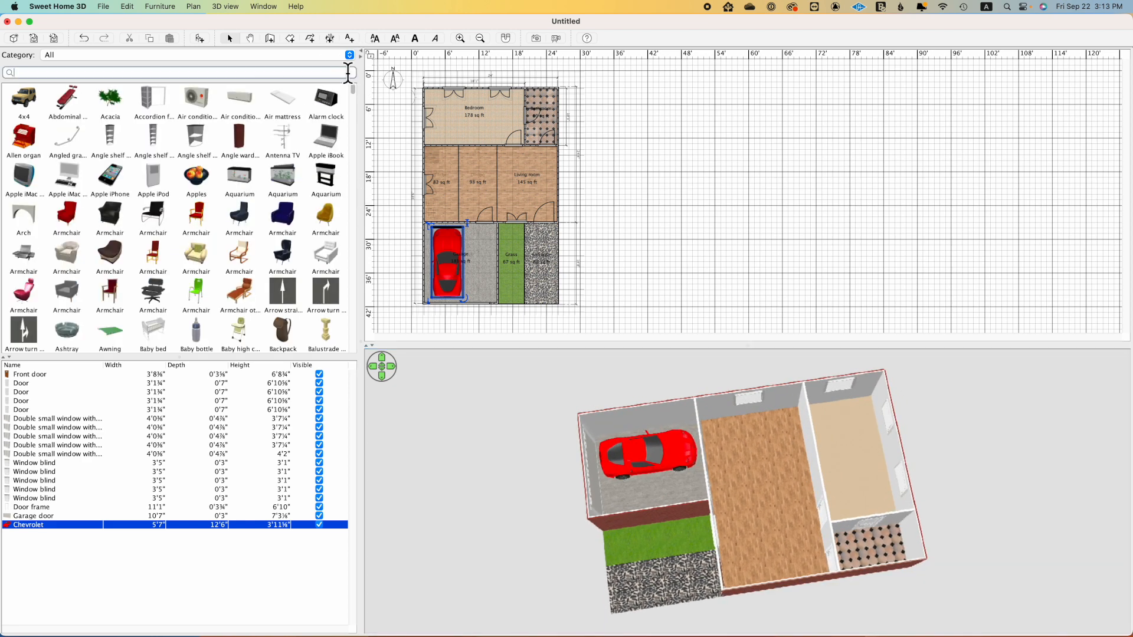
left_click(351, 55)
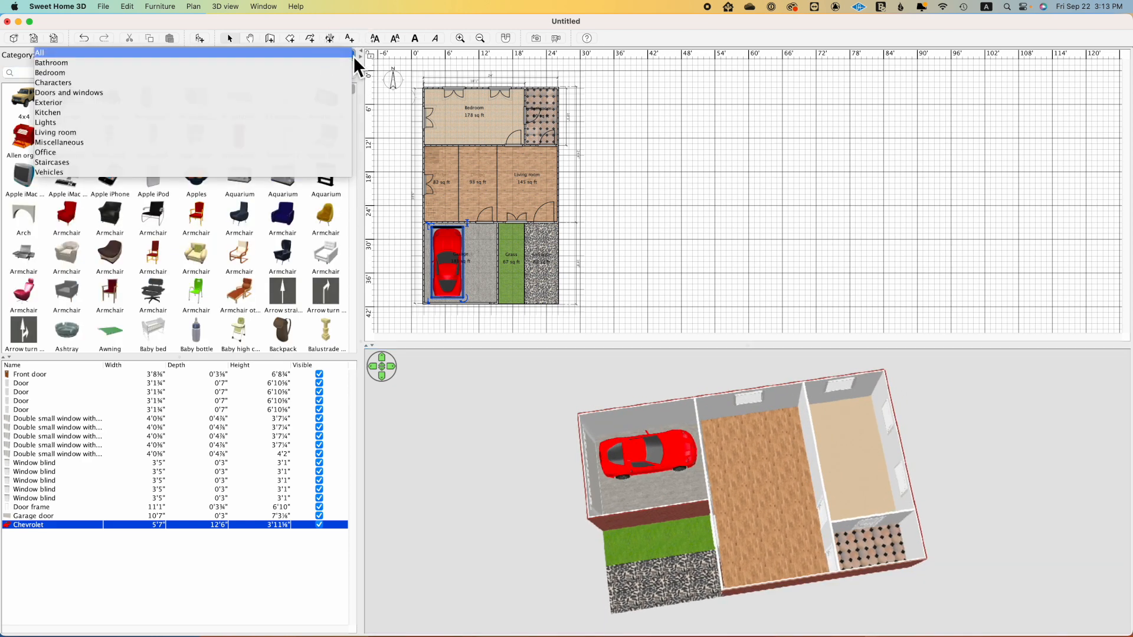
left_click(282, 73)
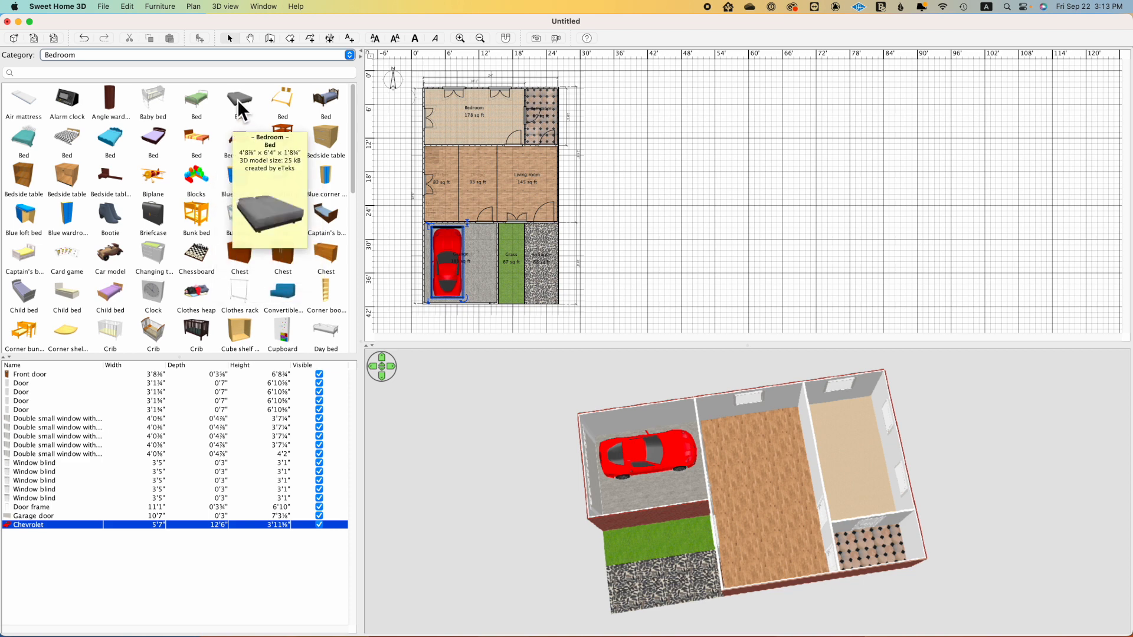
left_click_drag(237, 100, 445, 99)
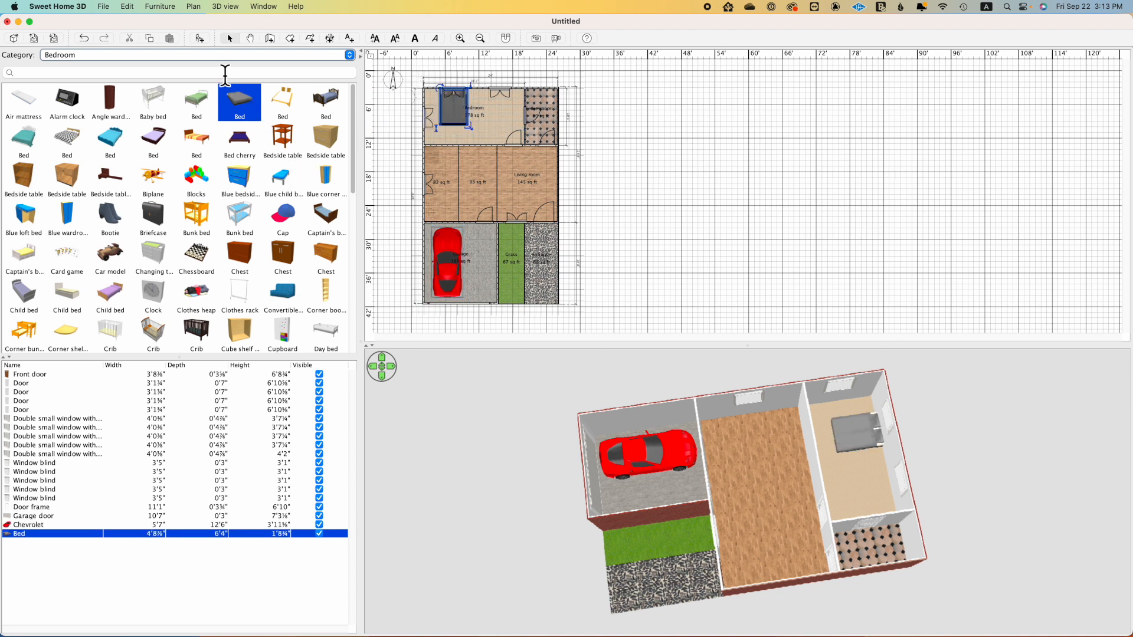
Step: Search the Office category for "desk" and place the light-wood desk against the bedroom's north wall, east of the bed
left_click(198, 74)
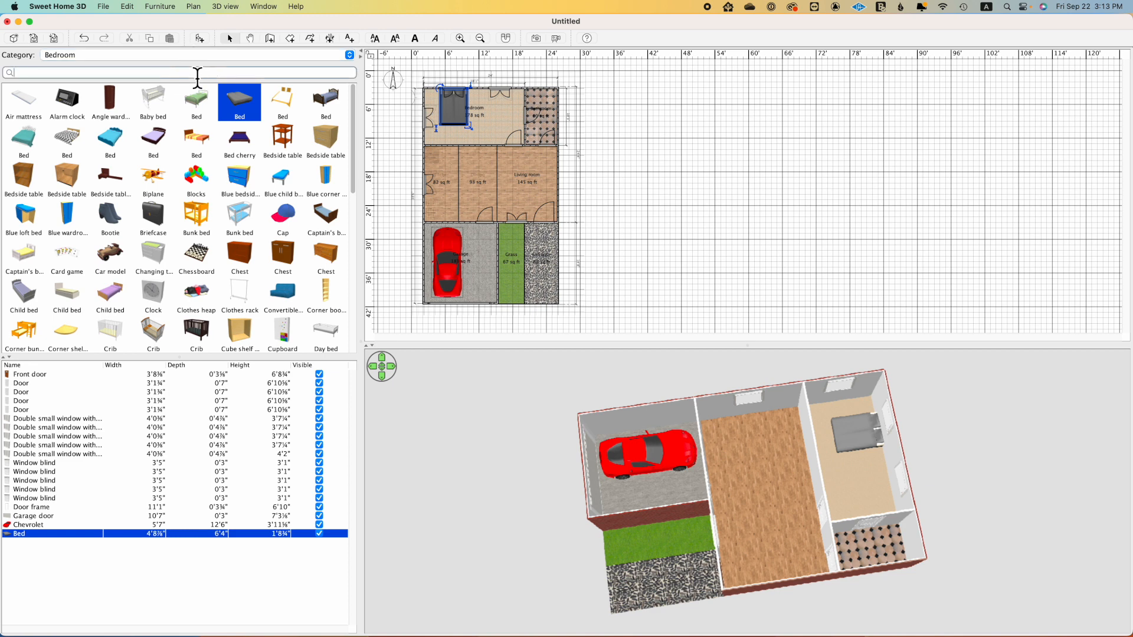
type("desk")
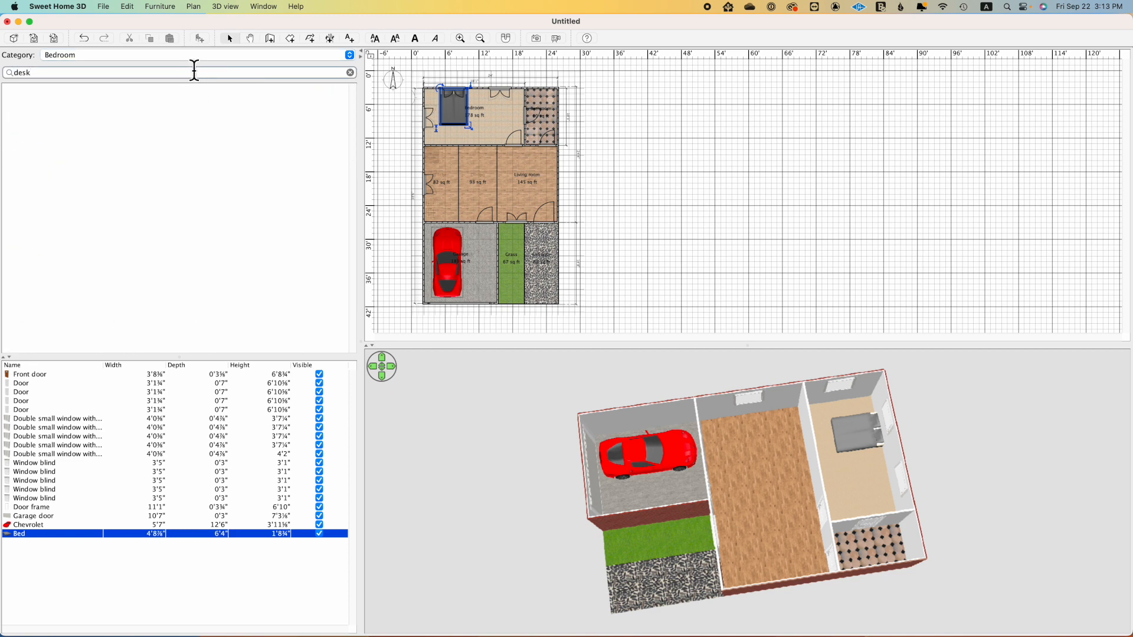
left_click(352, 56)
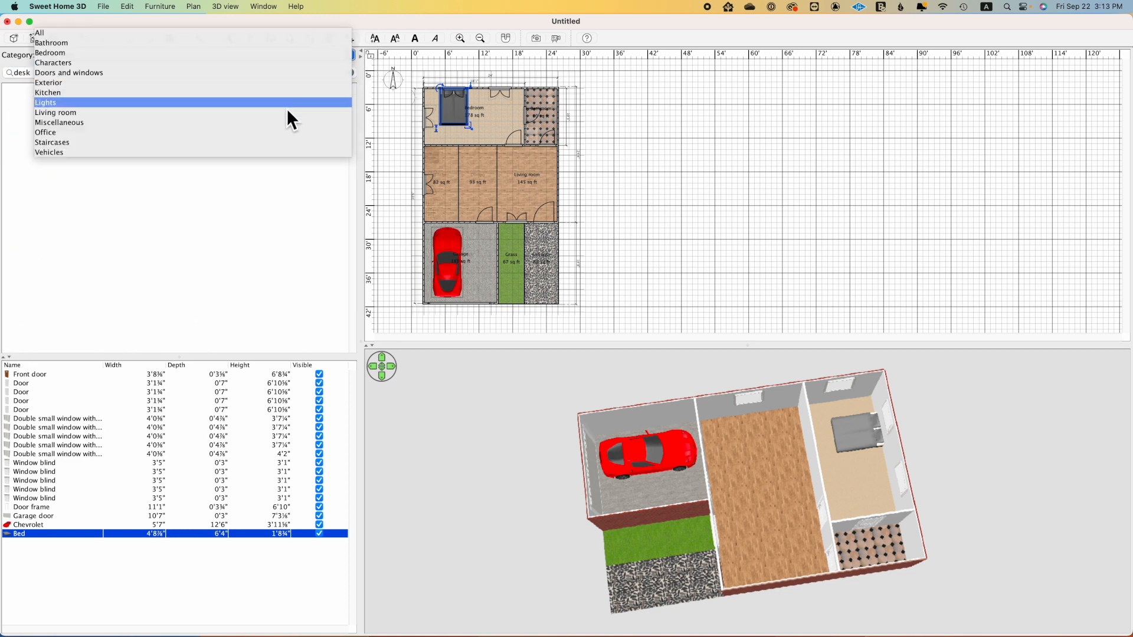
left_click(282, 132)
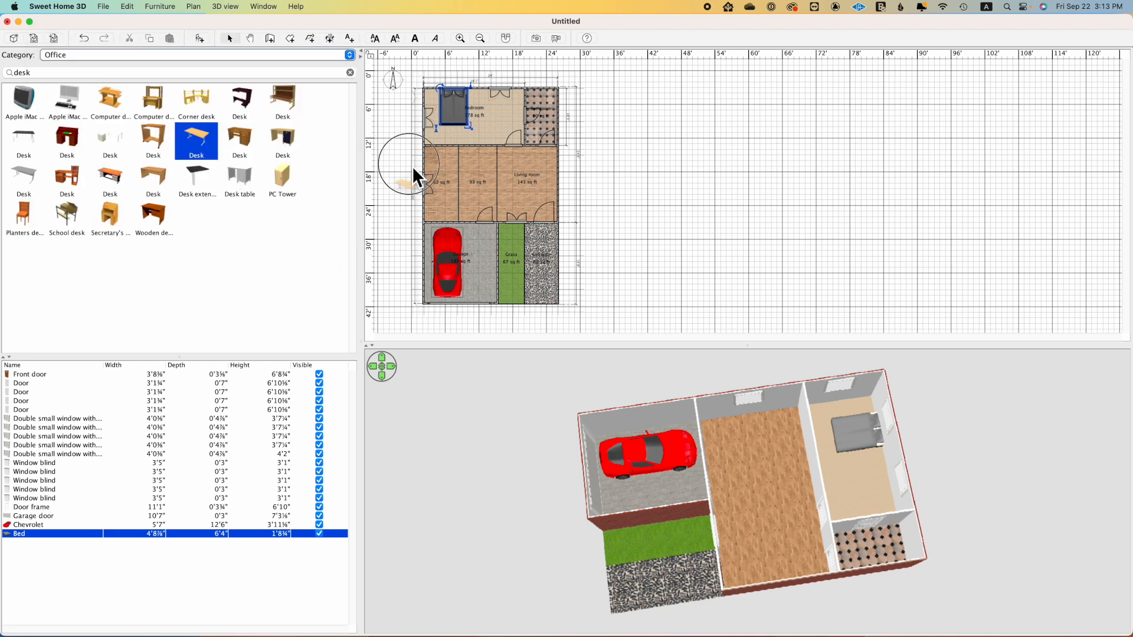
left_click_drag(487, 95, 488, 93)
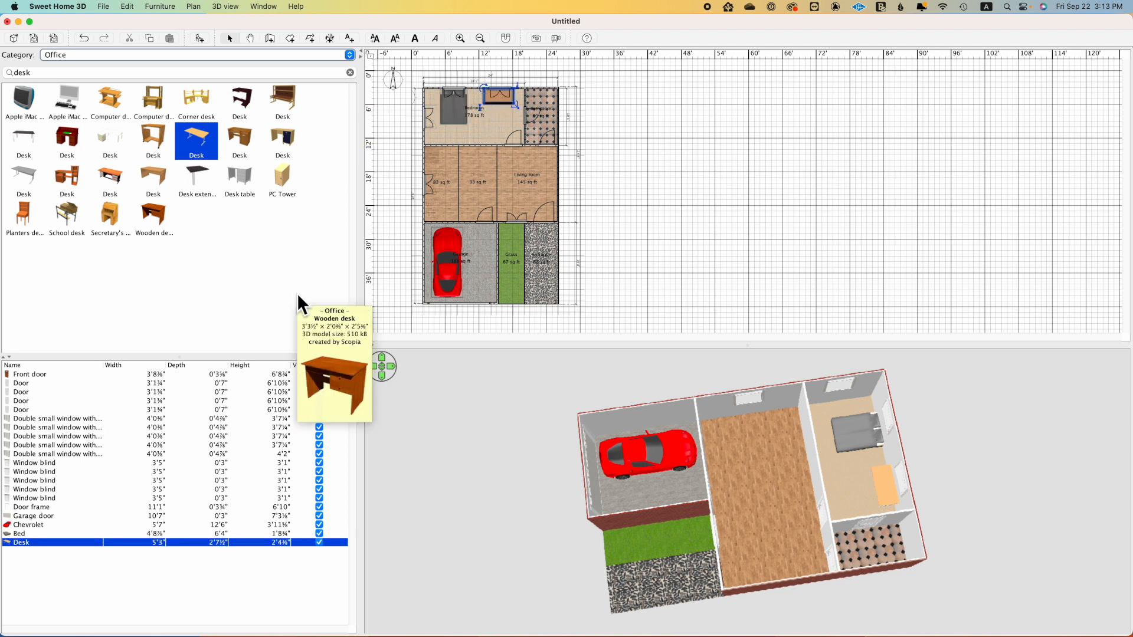
Step: Search the Office category for "chair" and place the swivel Chair in front of the bedroom desk
left_click(351, 72)
type("chair")
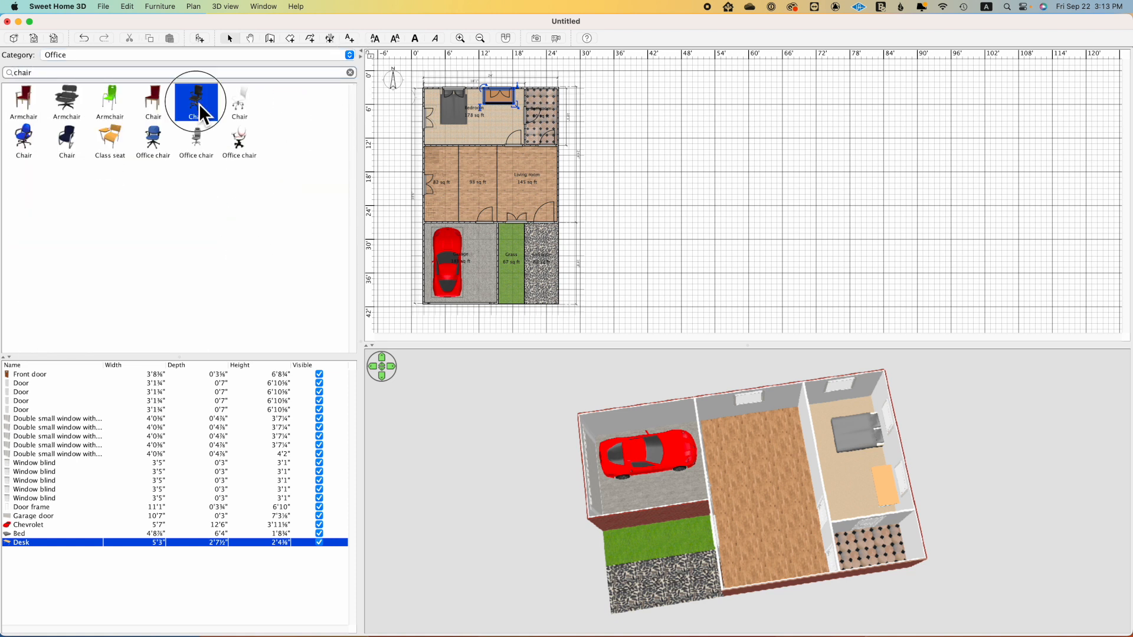
left_click_drag(199, 104, 503, 112)
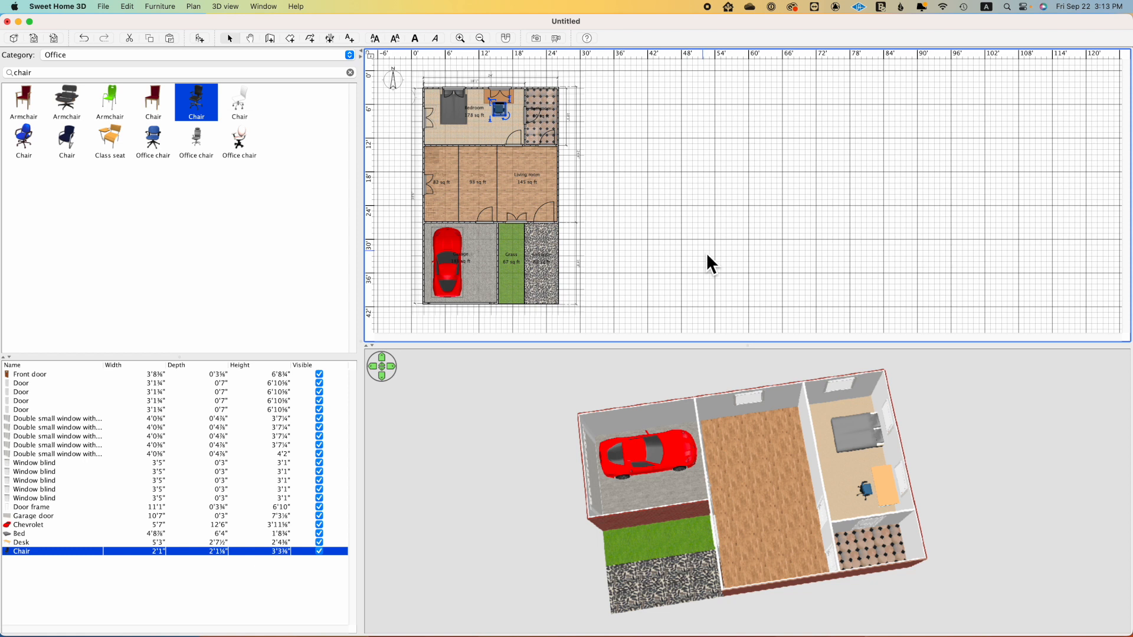
Step: Search the Bedroom category for "table" and place a light-wood Bedside table on each side of the bed
left_click(350, 55)
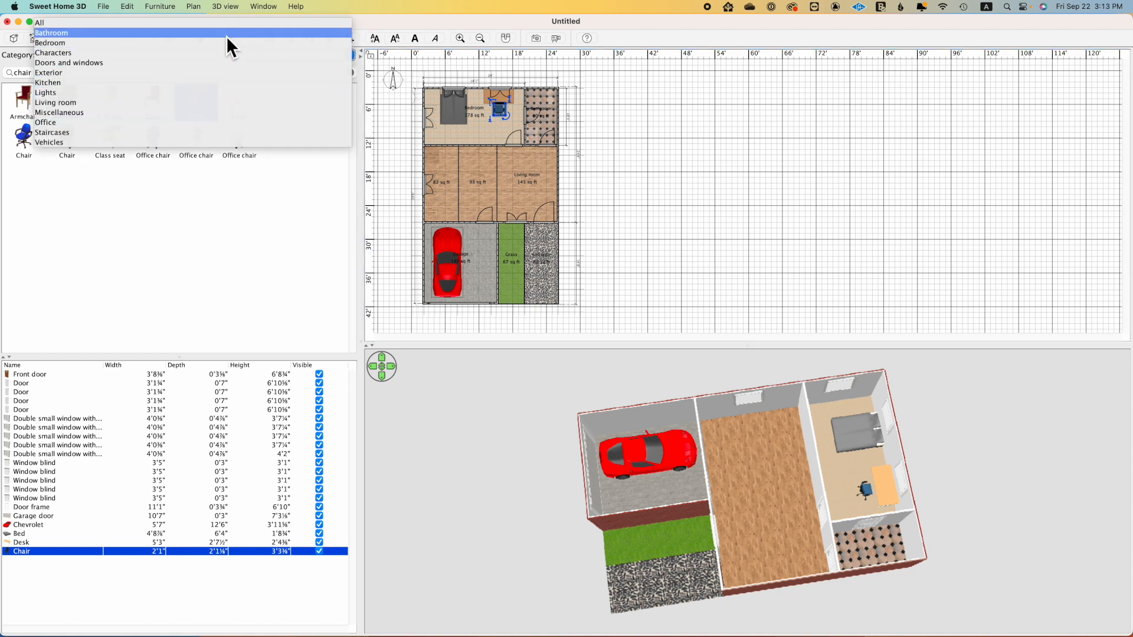
left_click(225, 44)
double_click(7, 72)
type("ble")
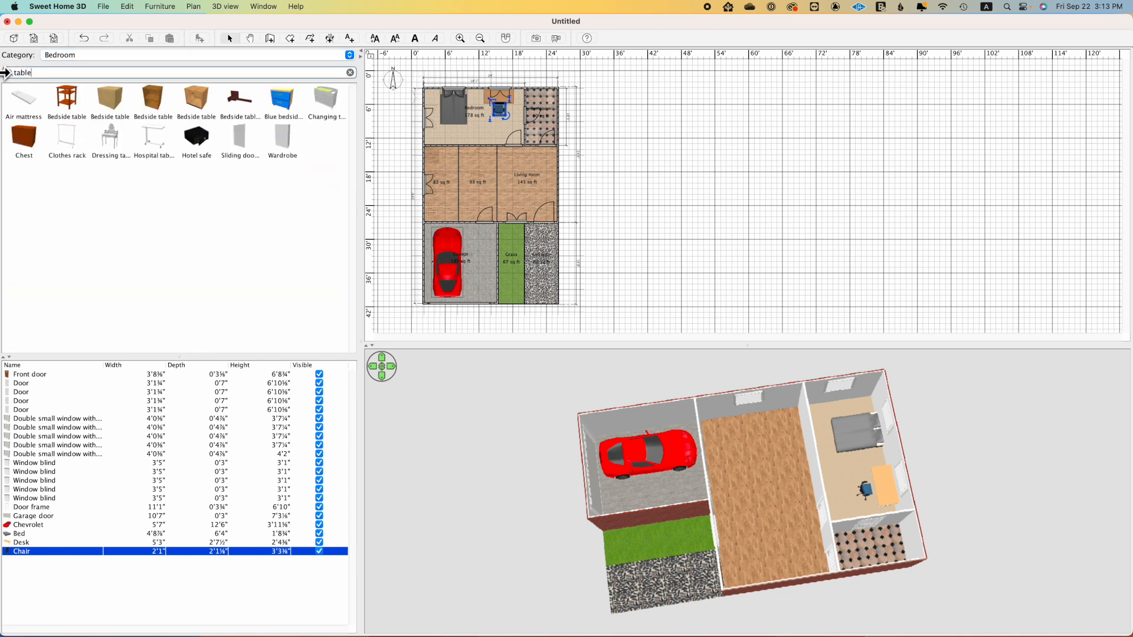
left_click(113, 101)
left_click_drag(380, 96, 474, 99)
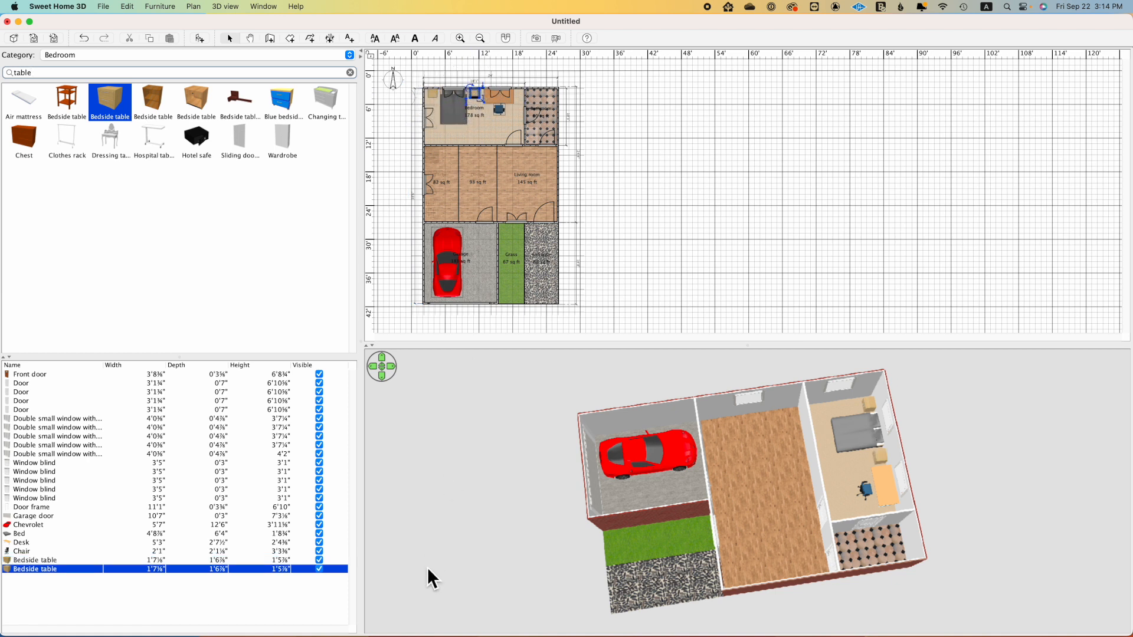
mouse_move(848, 472)
left_mouse_down()
mouse_move(814, 494)
mouse_move(783, 478)
mouse_move(788, 443)
mouse_move(860, 465)
mouse_move(906, 448)
mouse_move(904, 462)
mouse_move(852, 483)
left_mouse_up()
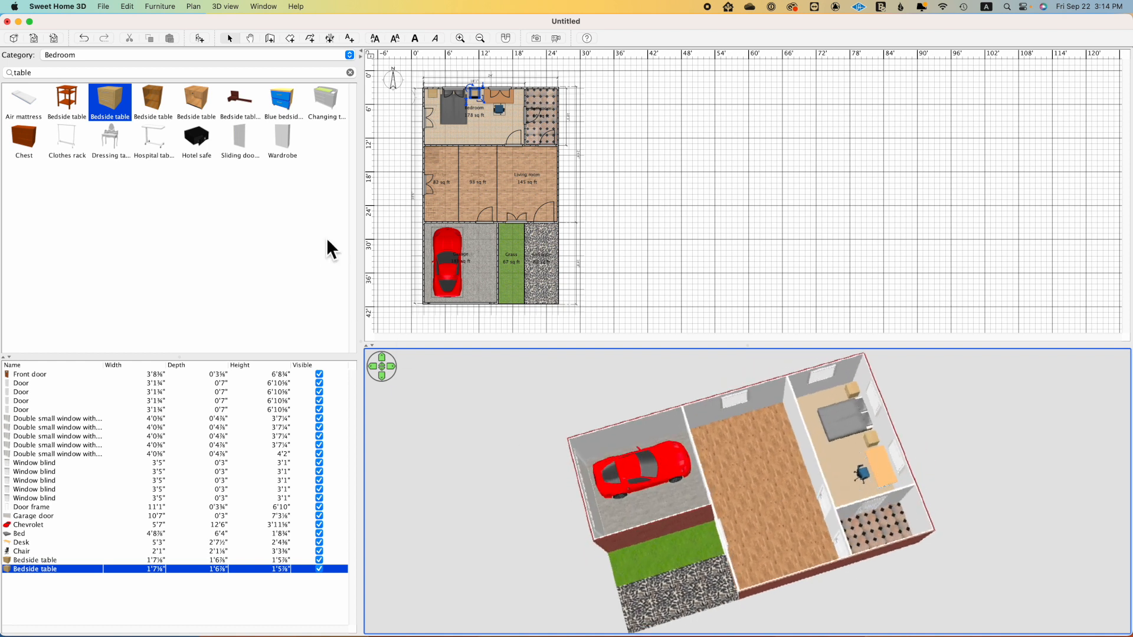
Step: Clear the search and place the dark glass-panelled Wardrobe against the bedroom's south wall, opposite the bed
left_click(350, 72)
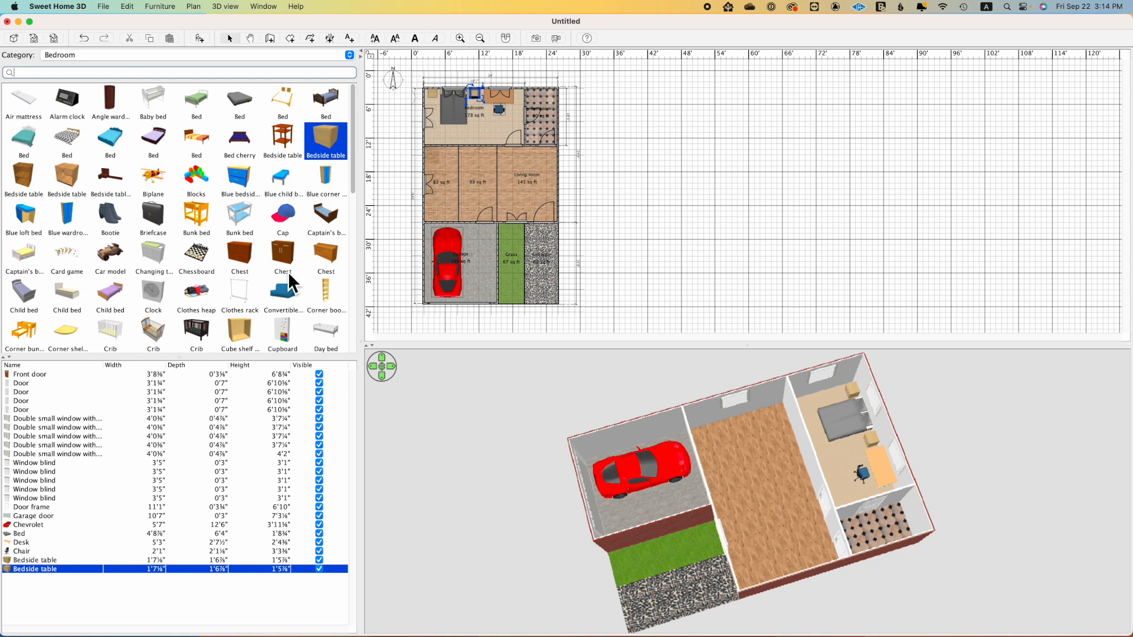
scroll(288, 271, "down", 10)
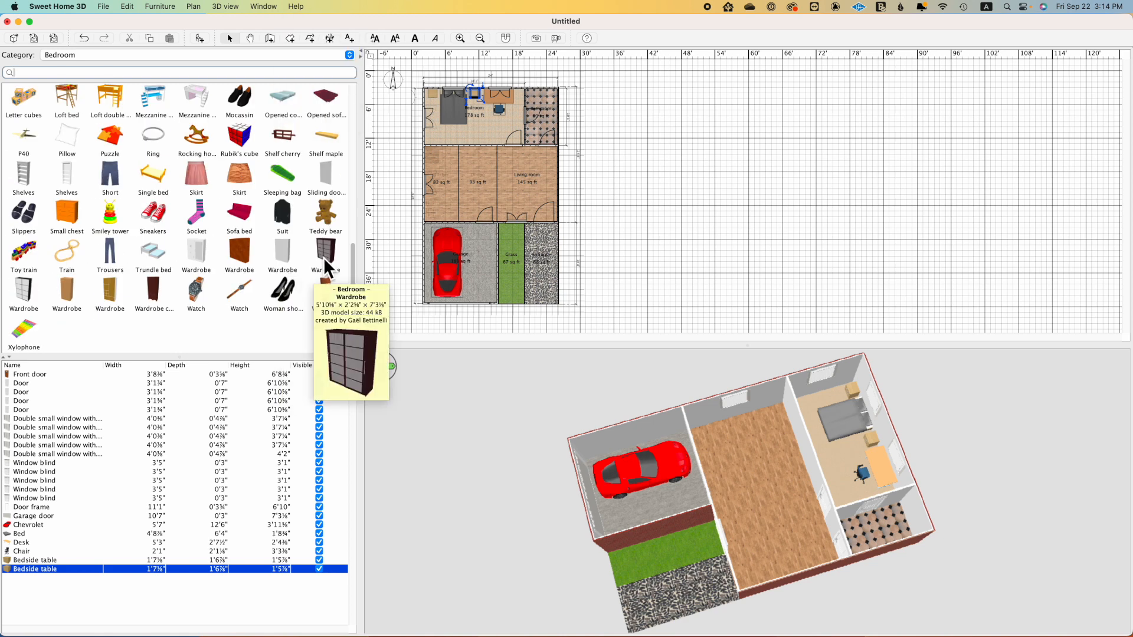
left_click_drag(322, 253, 441, 142)
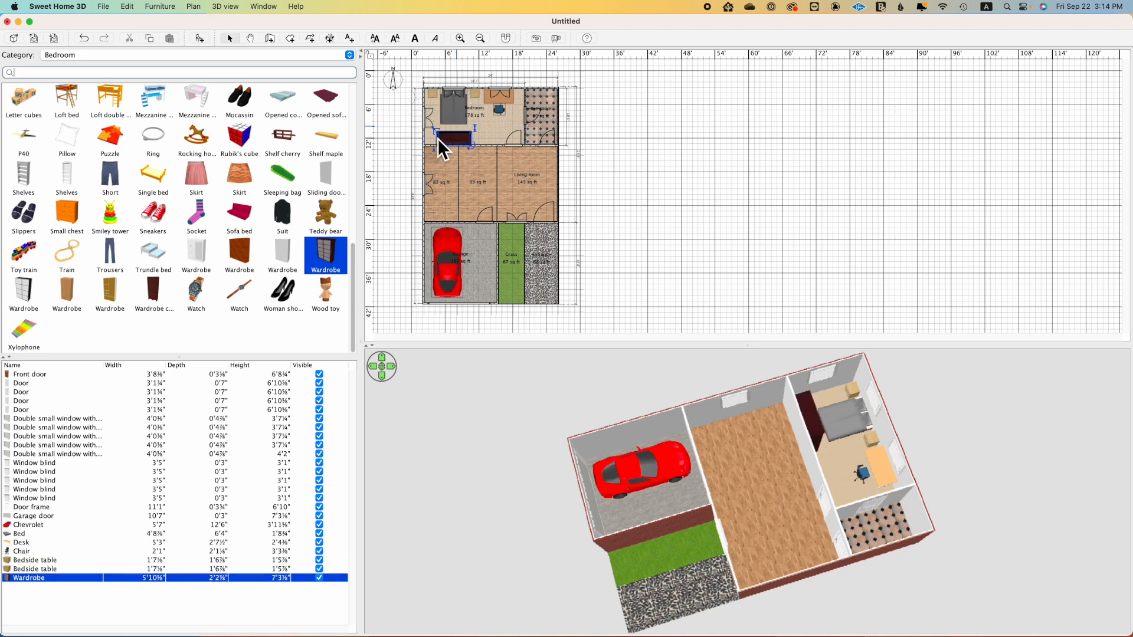
left_click_drag(770, 456, 868, 498)
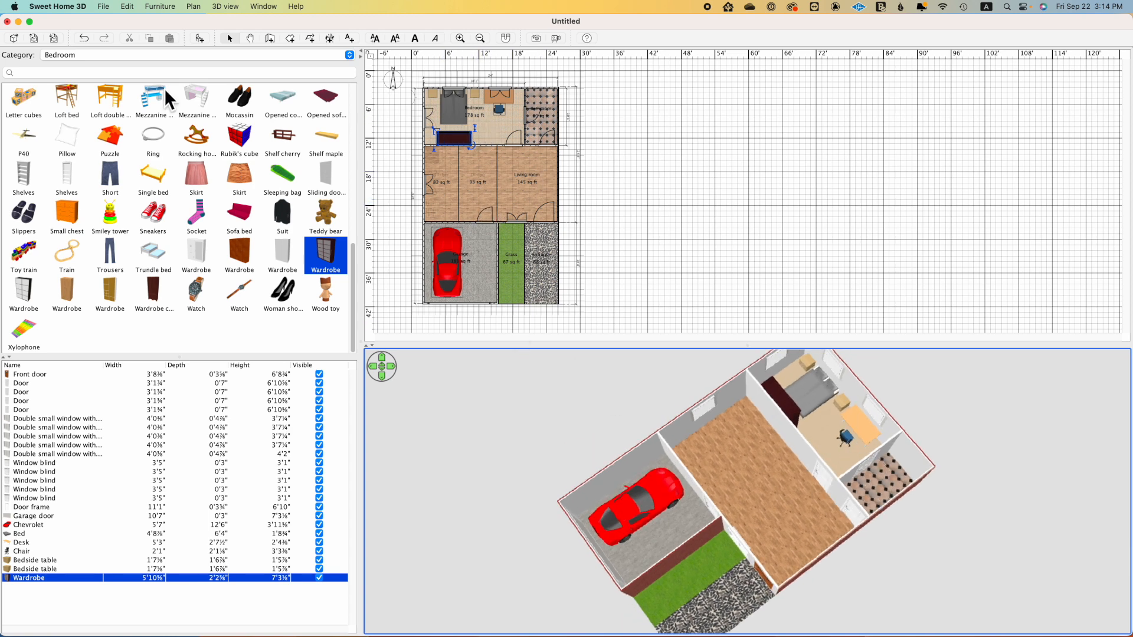
Step: Show the Living room category and place the black Couch lengthwise north to south in the middle of the living room
left_click(351, 57)
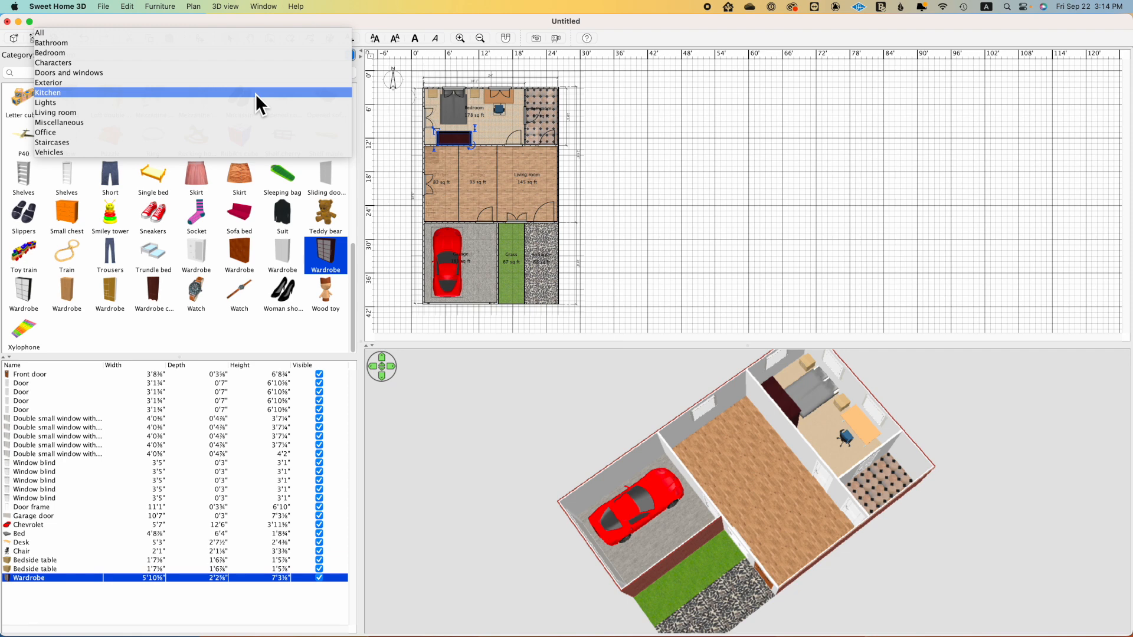
left_click(250, 112)
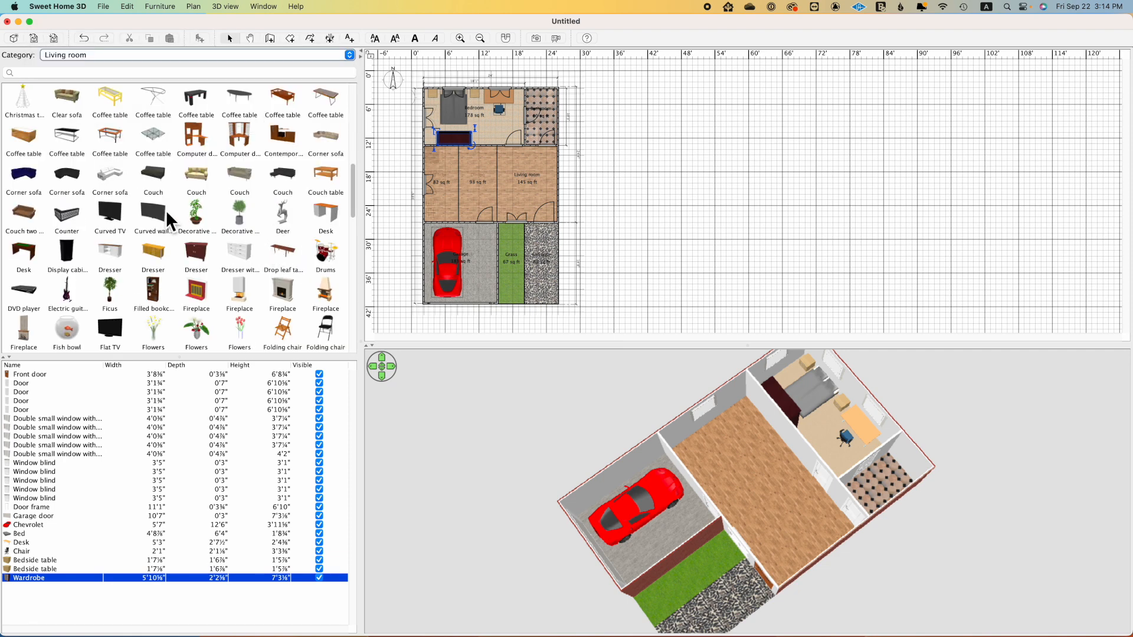
left_click_drag(155, 173, 526, 192)
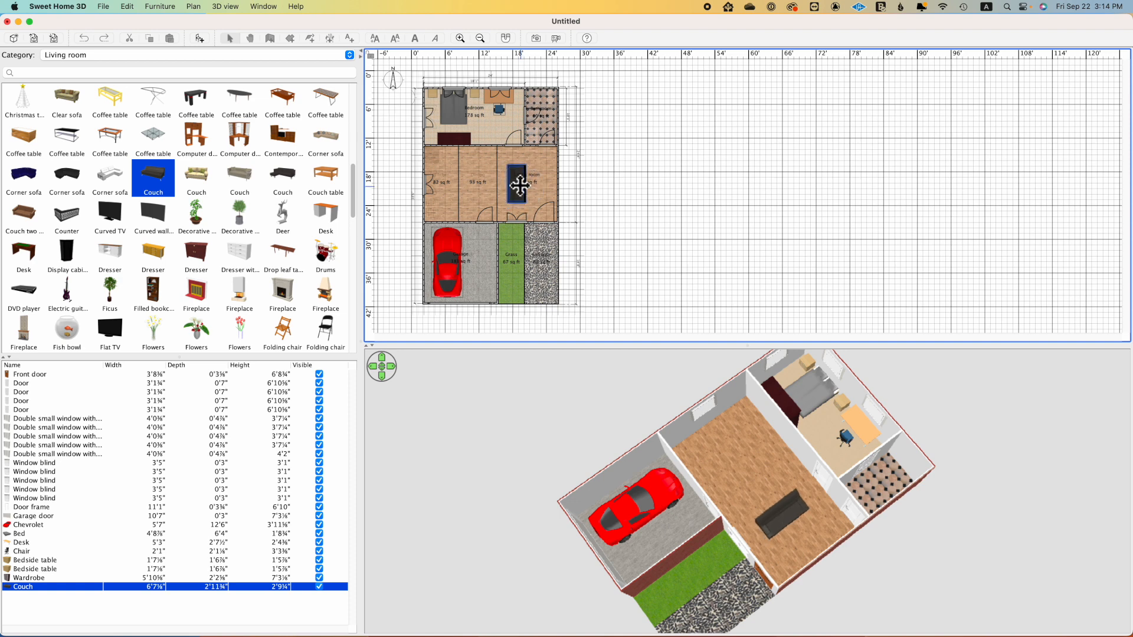
mouse_move(156, 234)
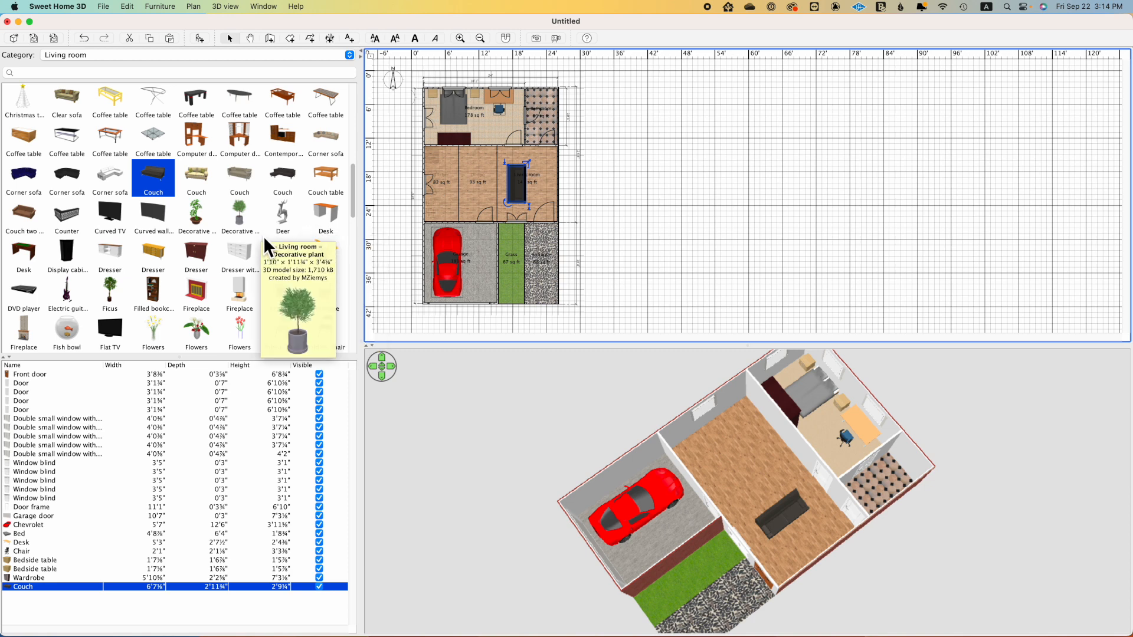
left_click_drag(744, 444, 862, 443)
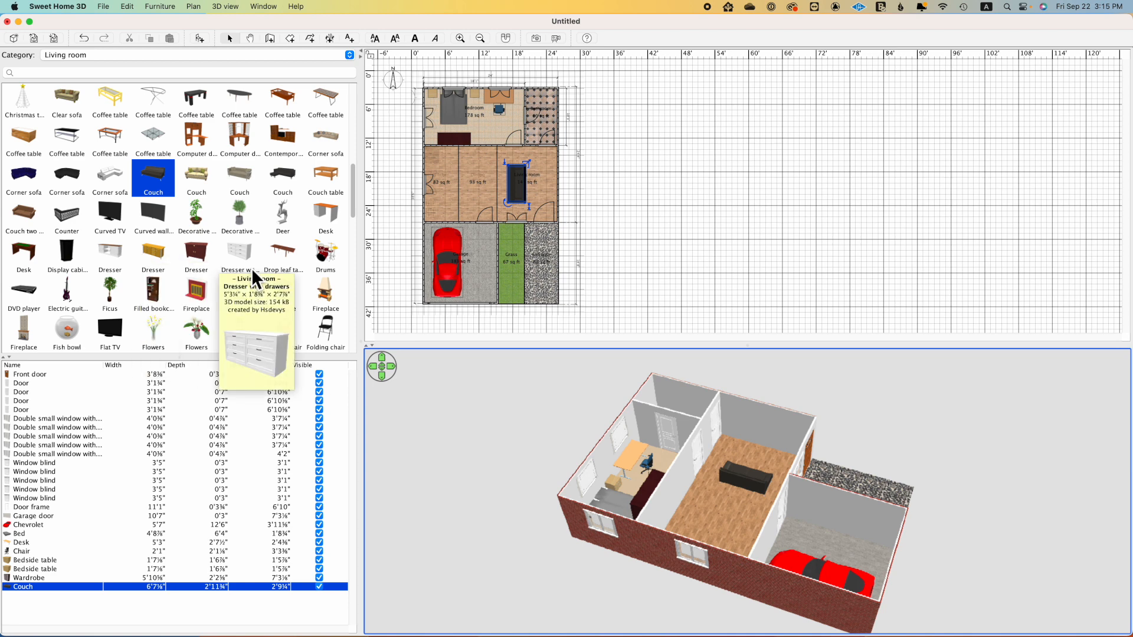
Step: Search the Living room category for "tv" and place the TV stand and Curved wall TV at the east wall facing the couch
left_click(98, 73)
type("tv")
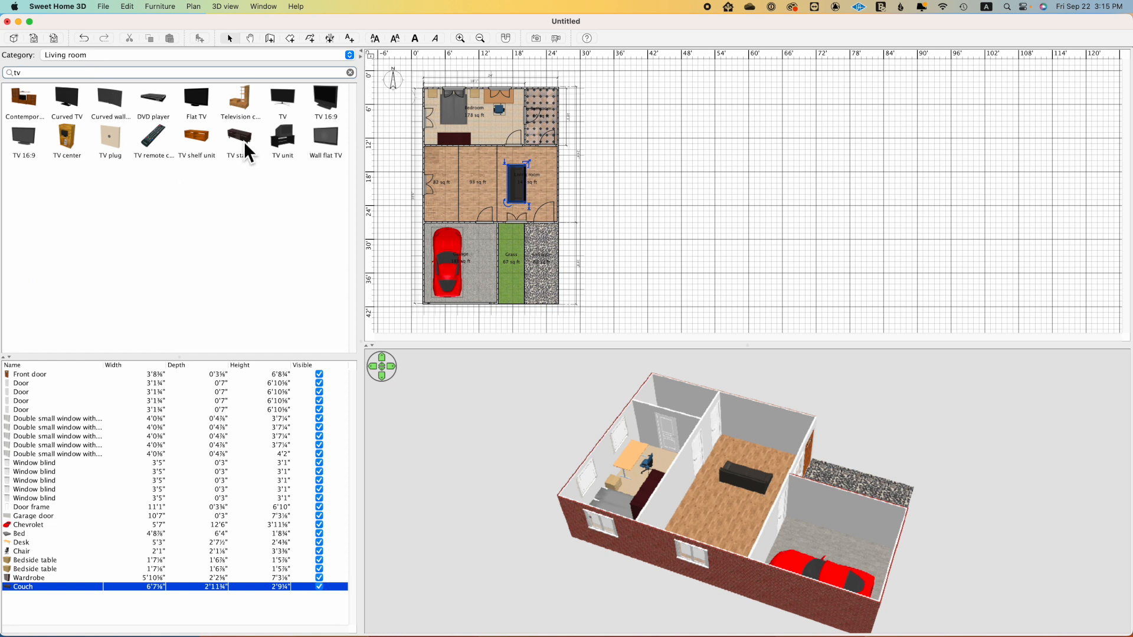
left_click_drag(239, 135, 546, 173)
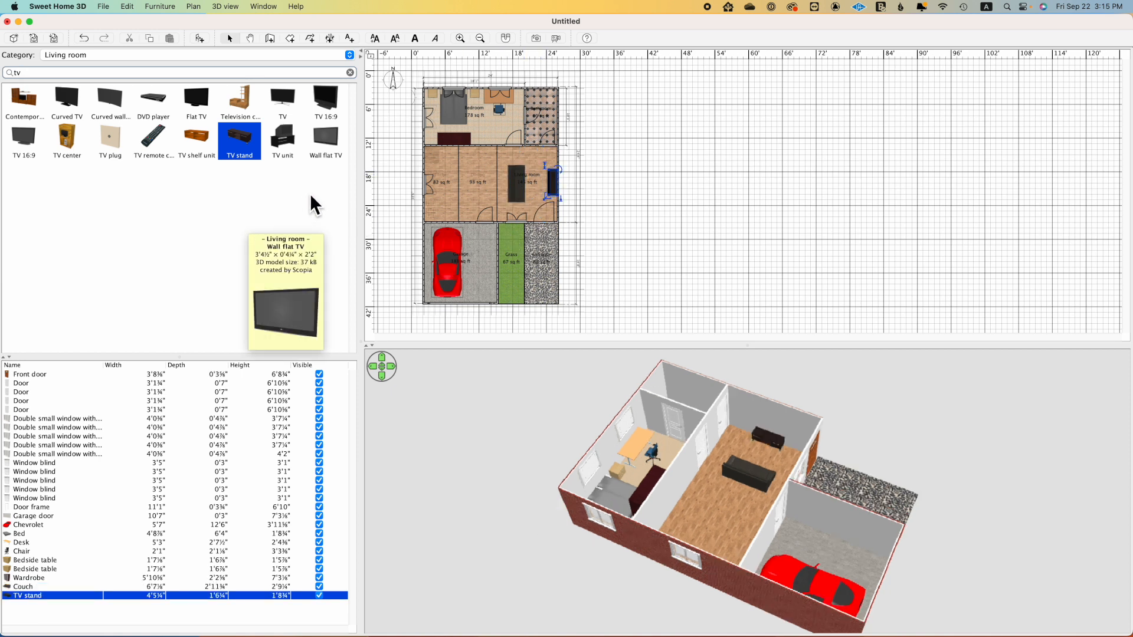
left_click_drag(107, 98, 561, 172)
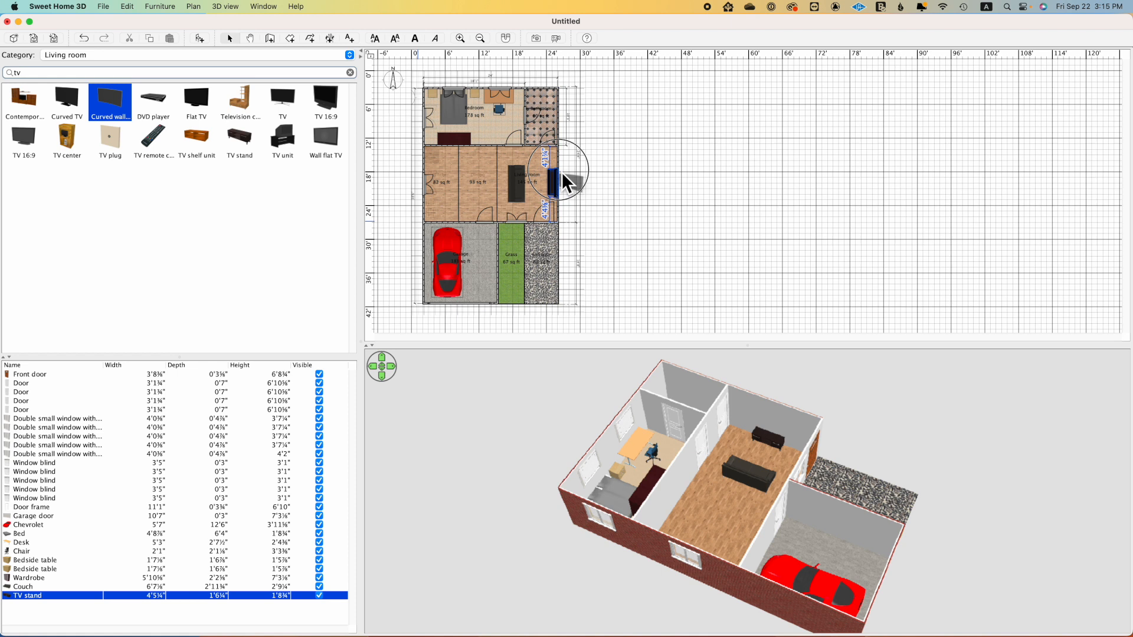
left_click_drag(750, 472, 756, 497)
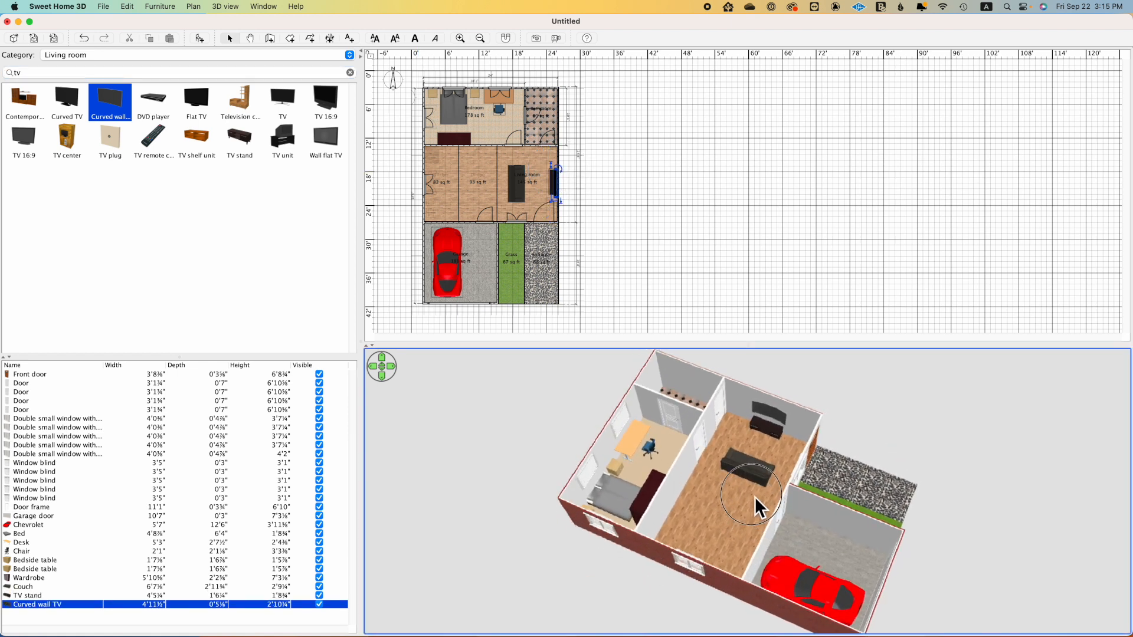
Step: Search the Living room category for "plant" and place a Decorative plant north and a Ficus south of the TV stand
left_click(350, 72)
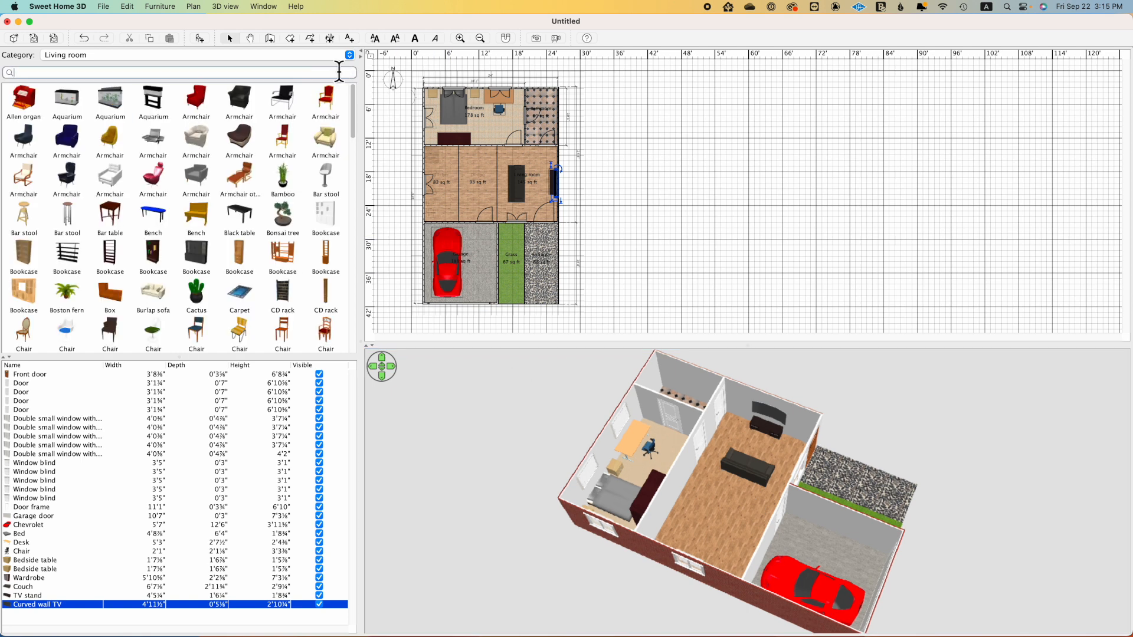
type("plant")
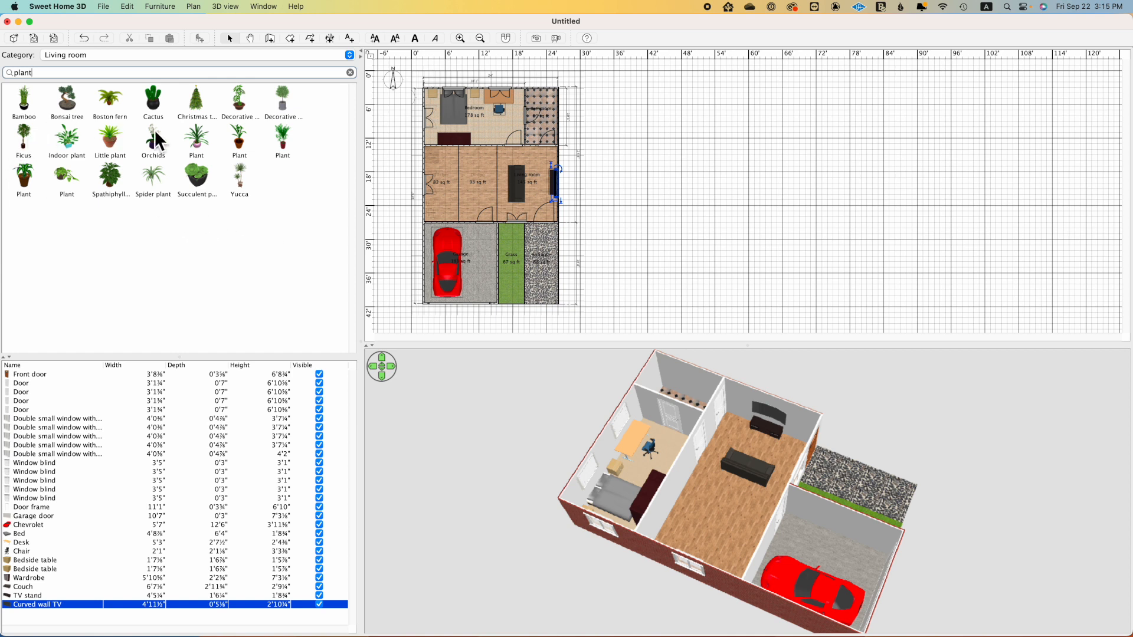
left_click_drag(241, 110, 552, 154)
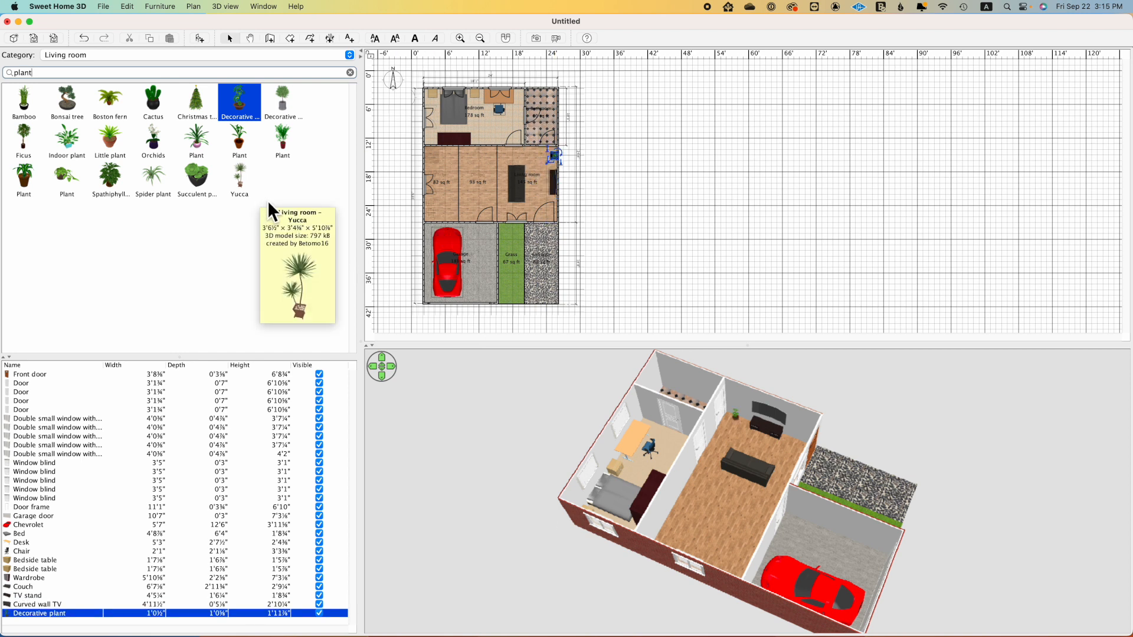
left_click_drag(26, 149, 554, 205)
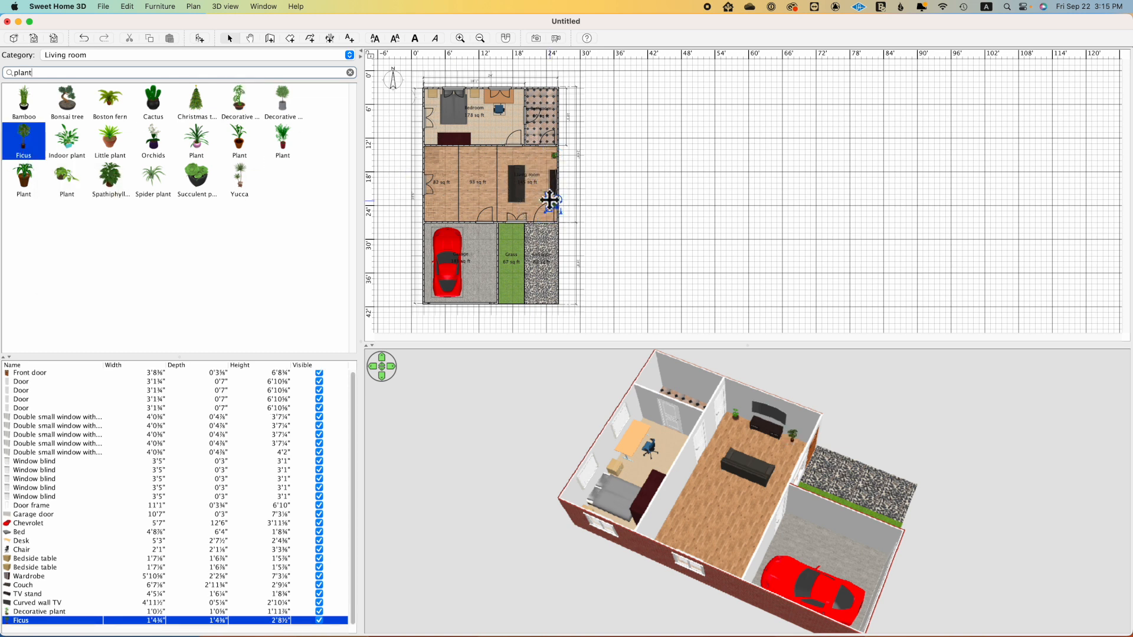
Step: Delete the Decorative plant north of the TV stand and put a copy of the Ficus in its place
left_click(558, 158)
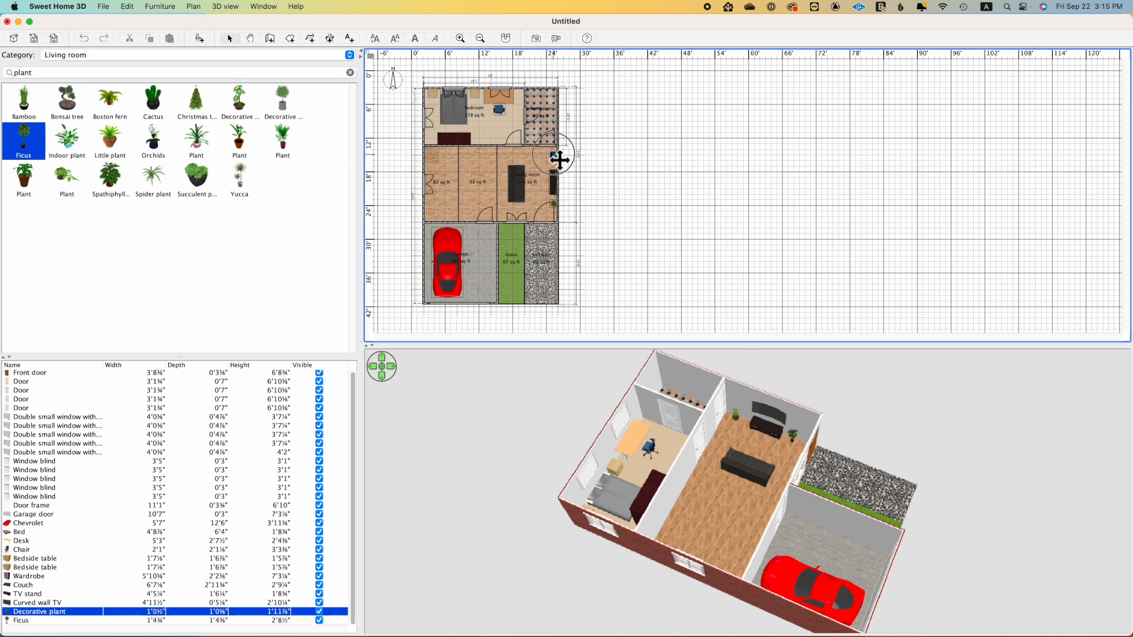
key("Delete")
left_click(557, 206)
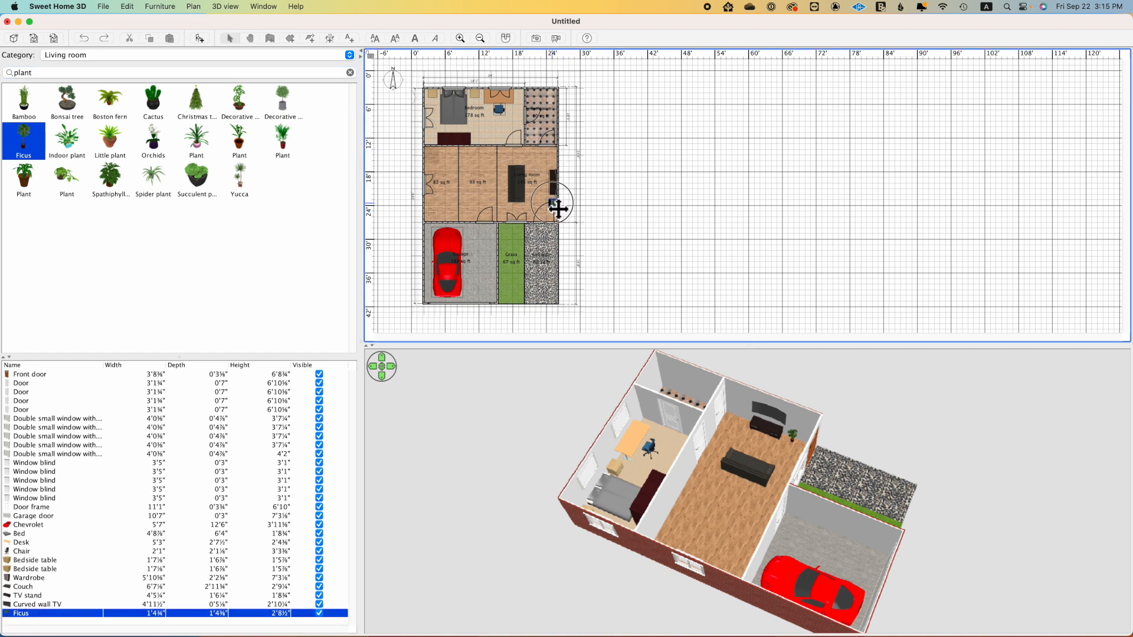
right_click(552, 205)
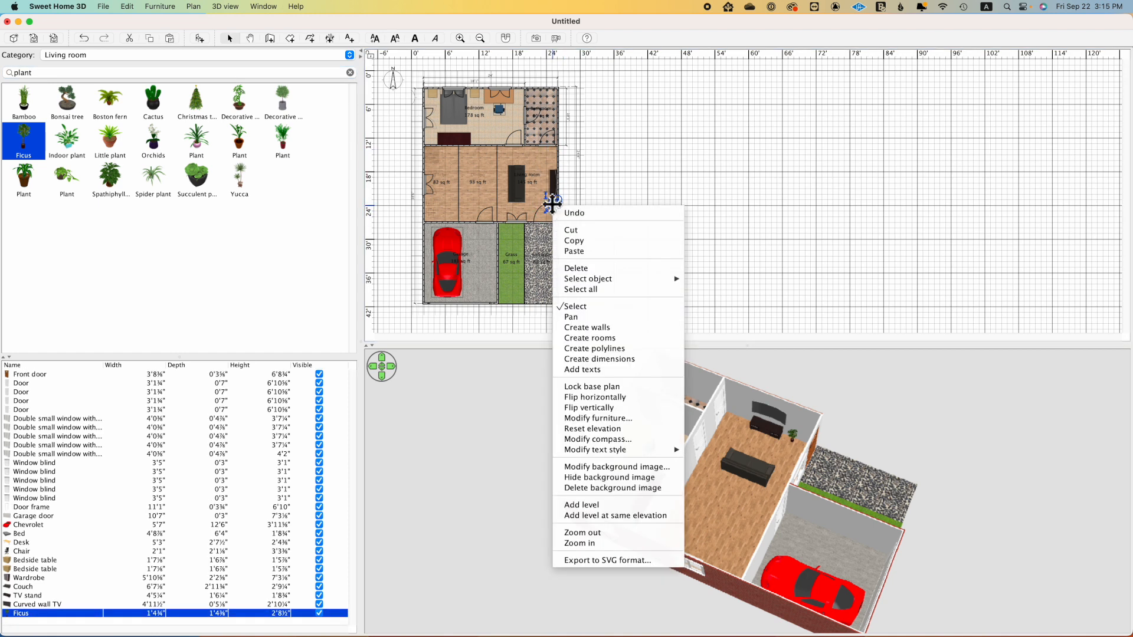
left_click(586, 245)
right_click(544, 161)
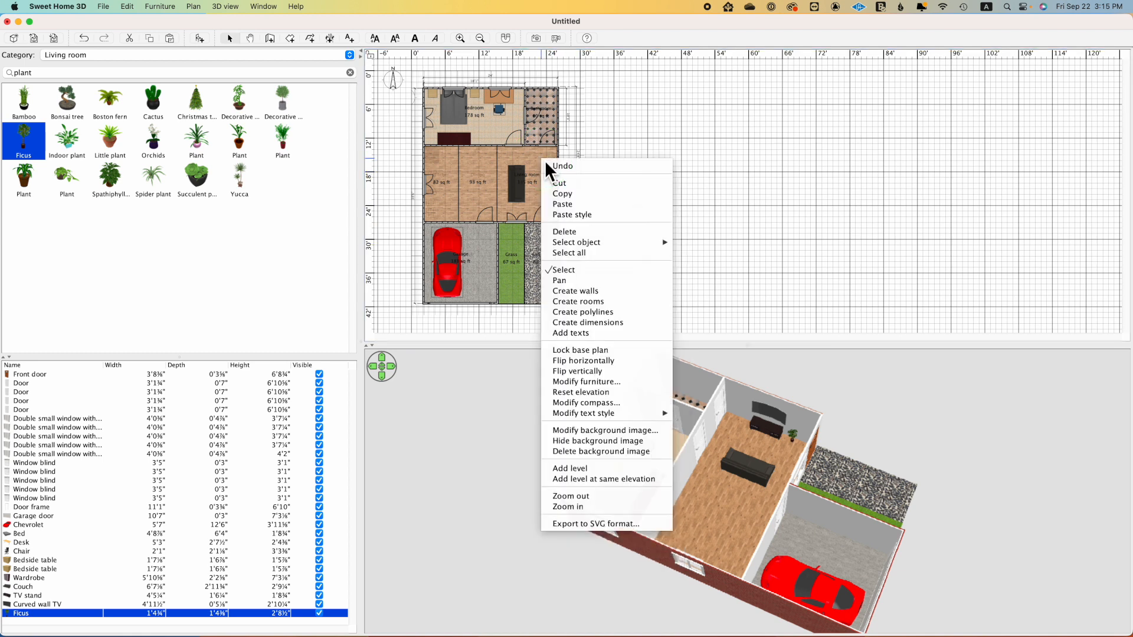
left_click(557, 204)
left_click_drag(567, 216, 556, 161)
left_click_drag(750, 515, 497, 488)
Step: Clear the plant search, show all furniture categories and search the catalog for "table"
left_click(351, 72)
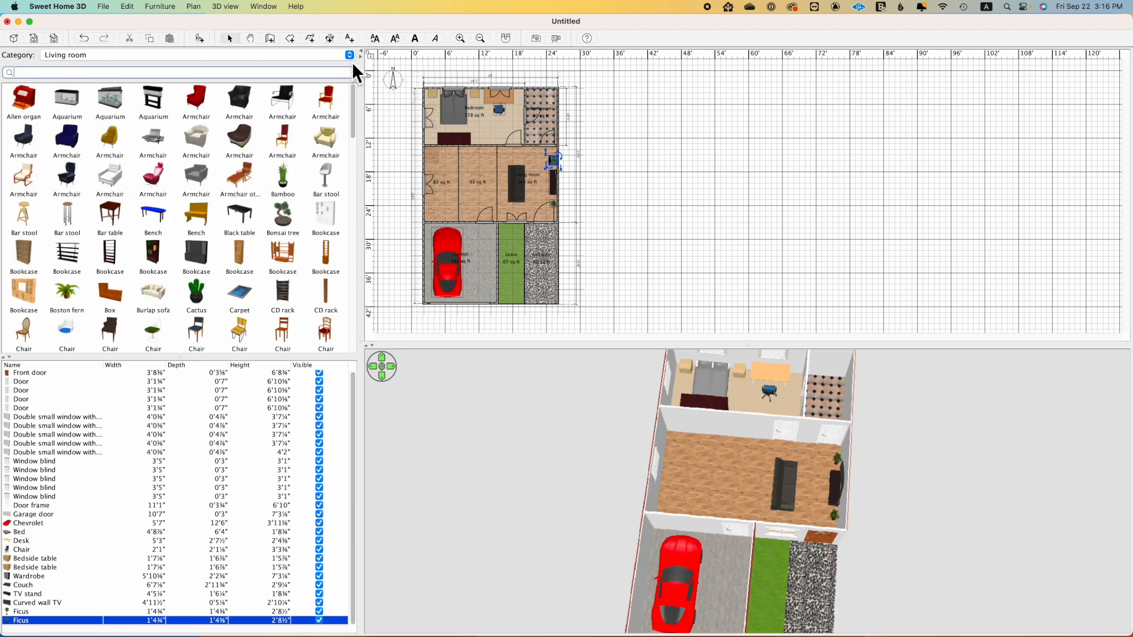
left_click(351, 55)
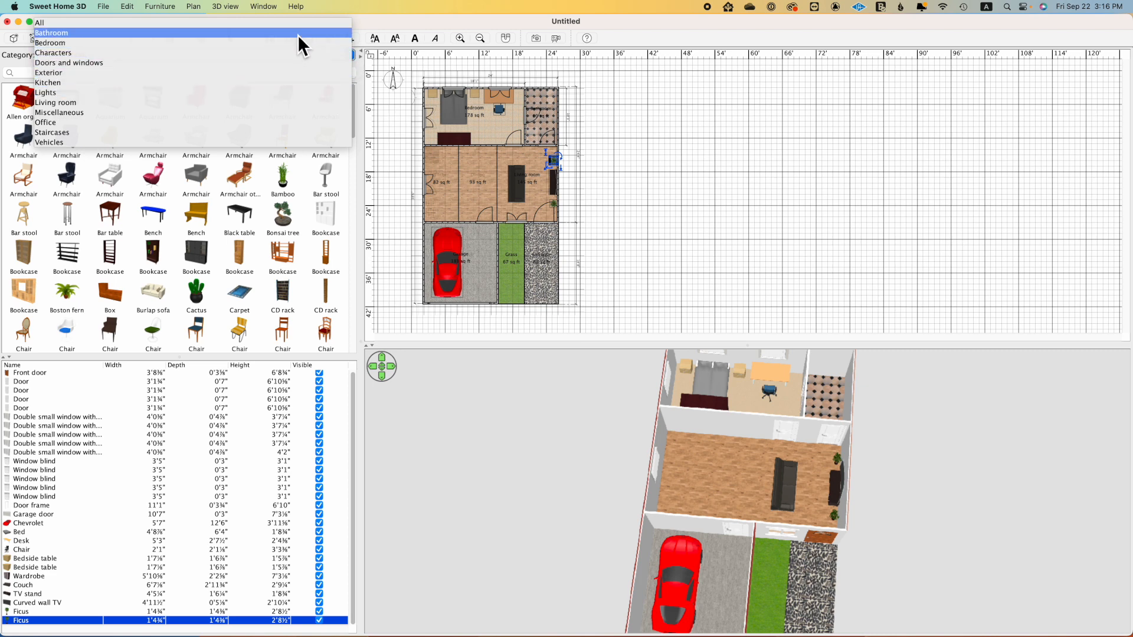
left_click(299, 24)
left_click(262, 73)
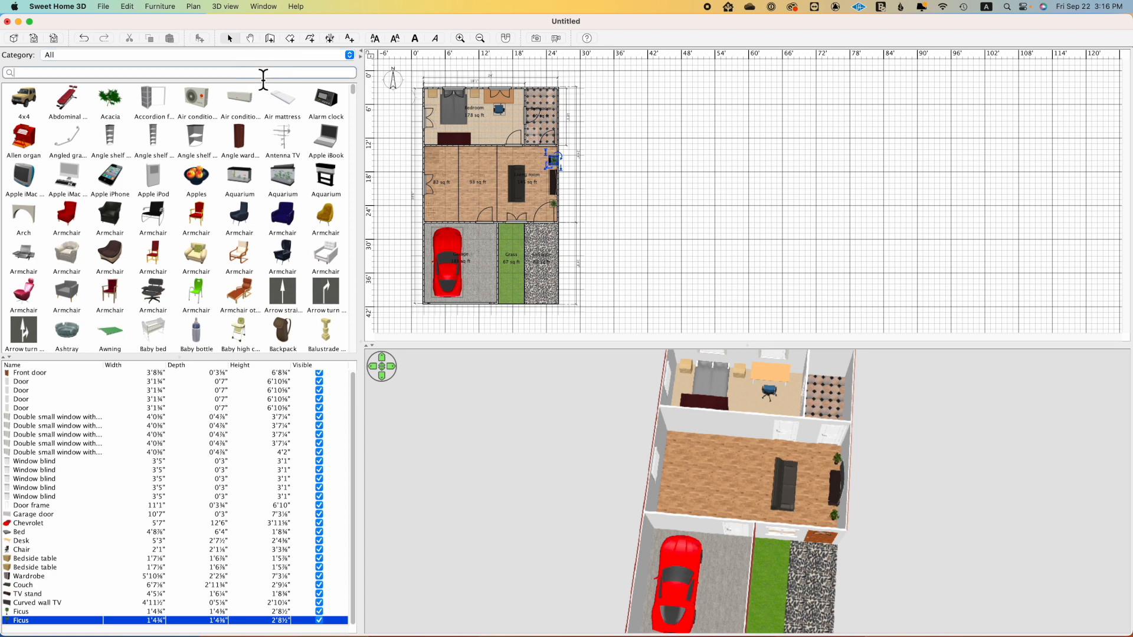
type("table")
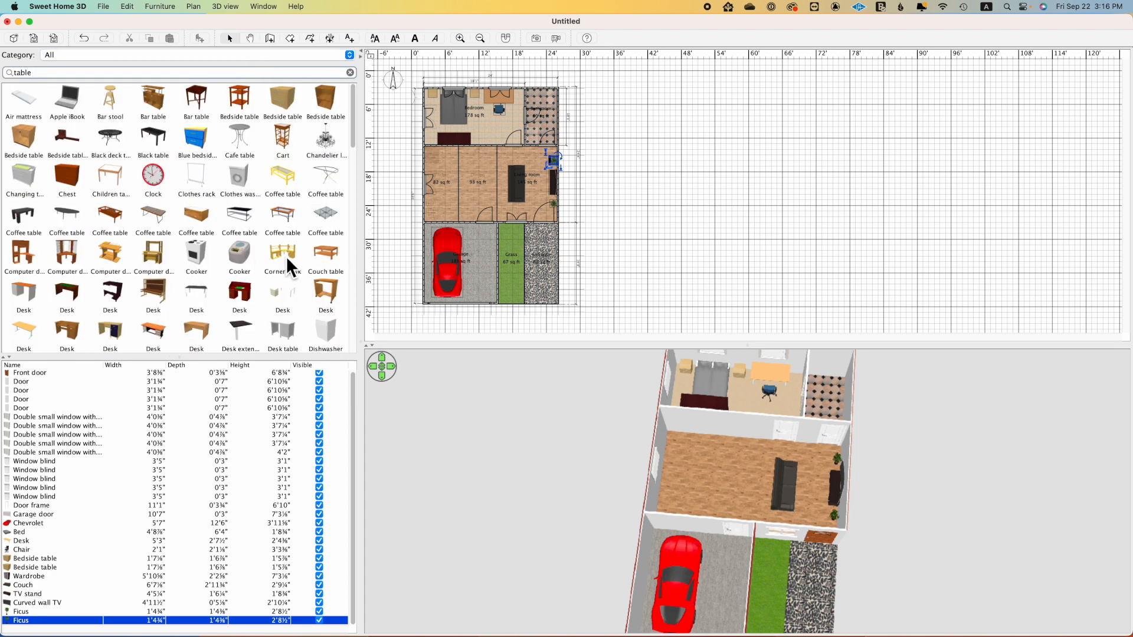
mouse_move(282, 255)
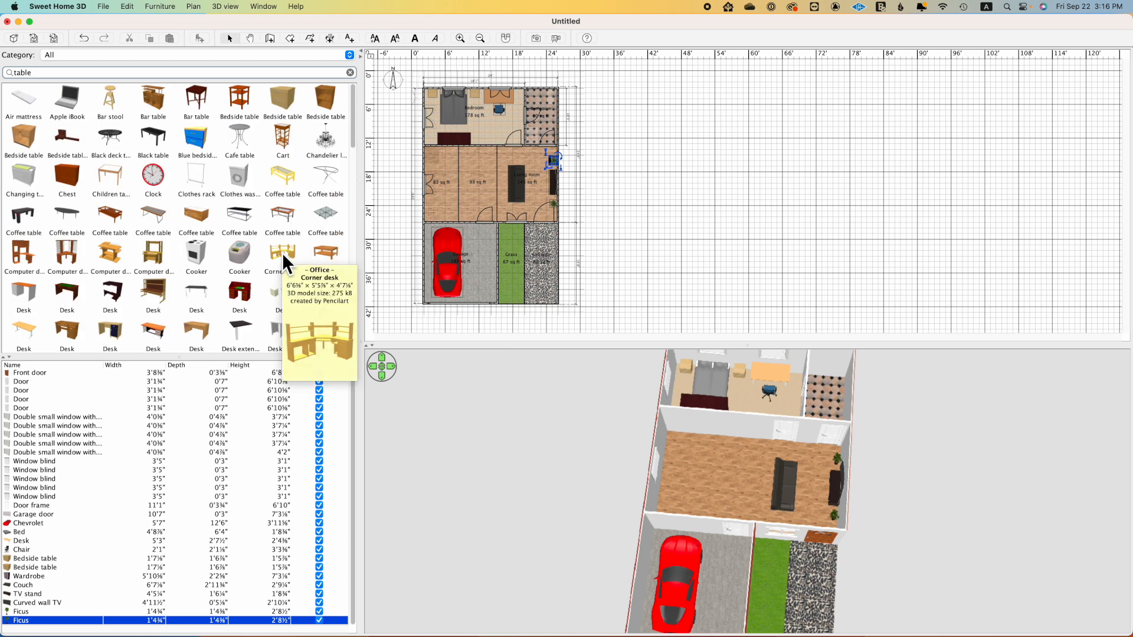
Step: Search the catalog for "dining" and place the brown wooden Table west of the couch, turned lengthwise north to south
double_click(6, 75)
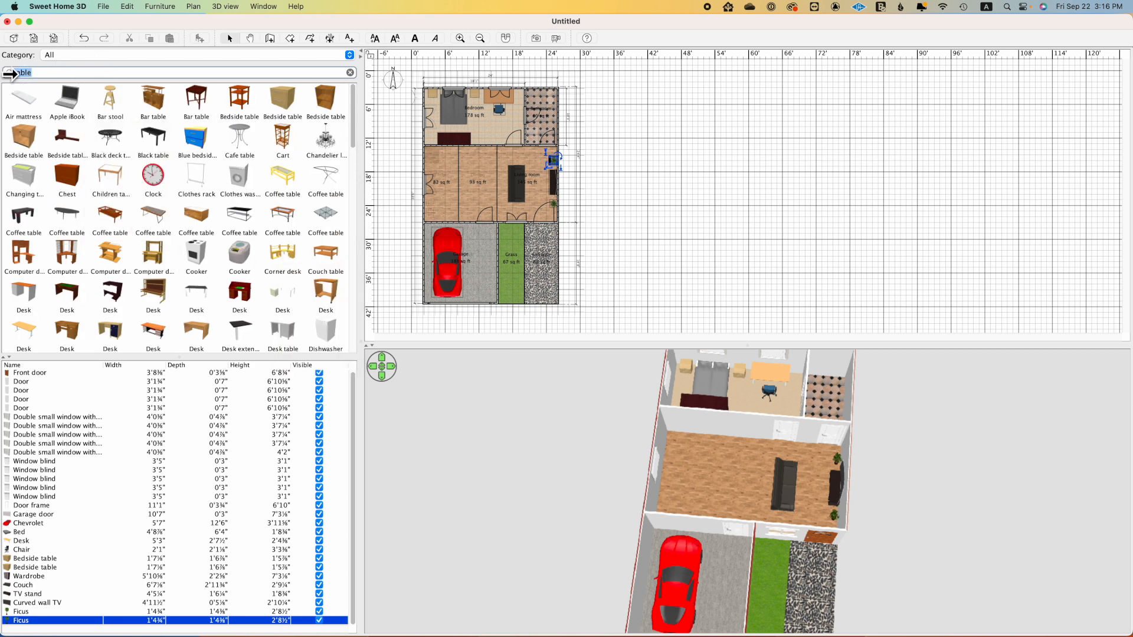
type("dining")
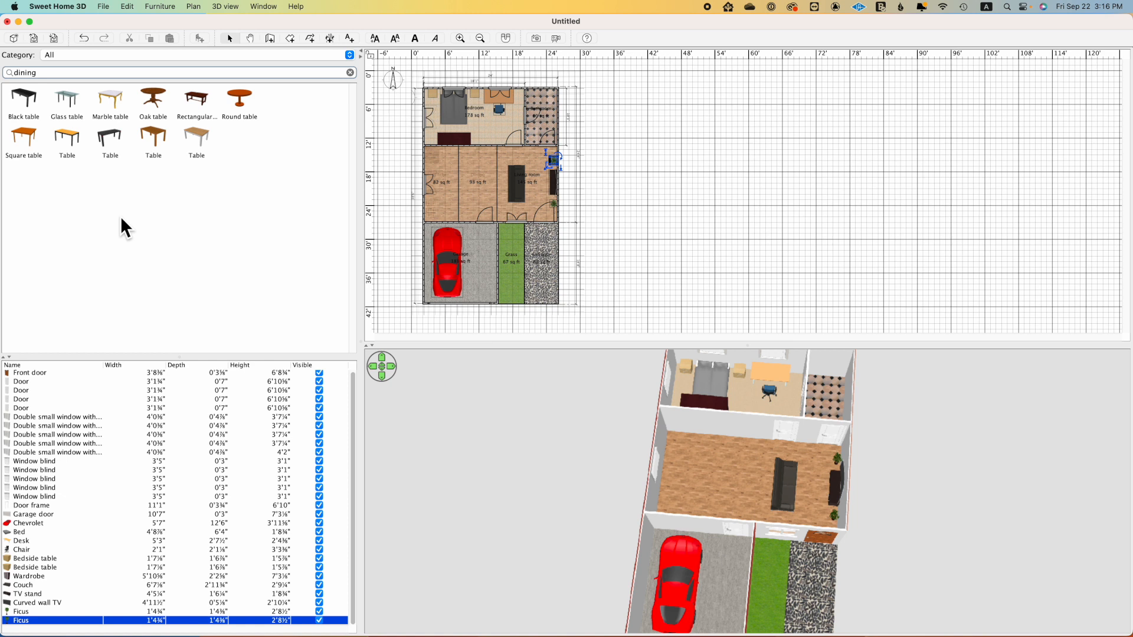
mouse_move(117, 214)
mouse_move(70, 138)
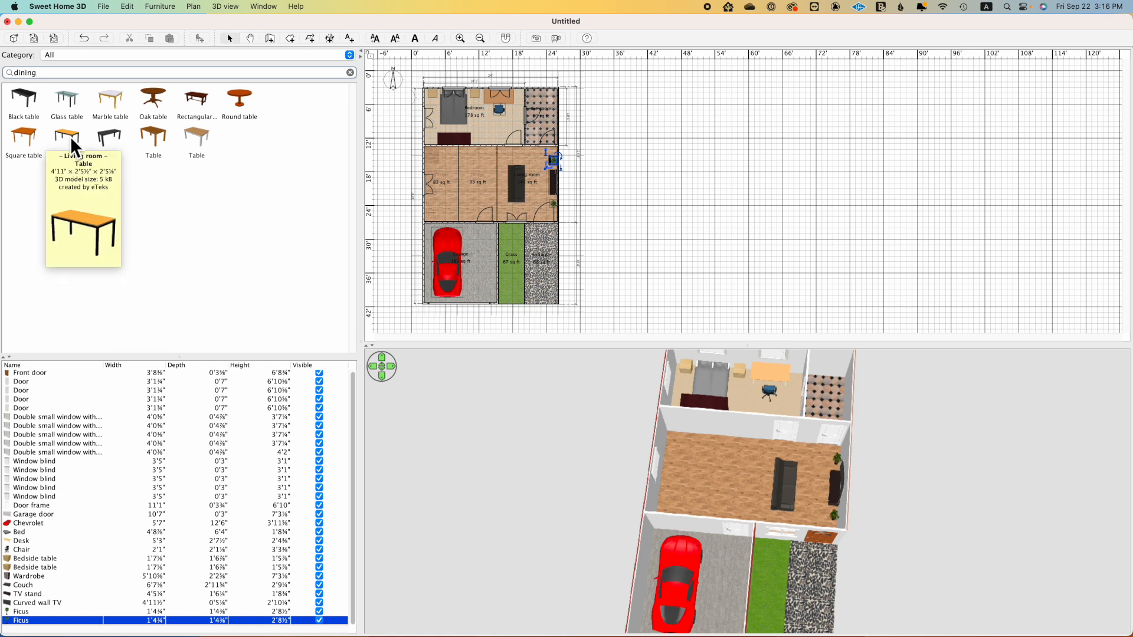
mouse_move(156, 137)
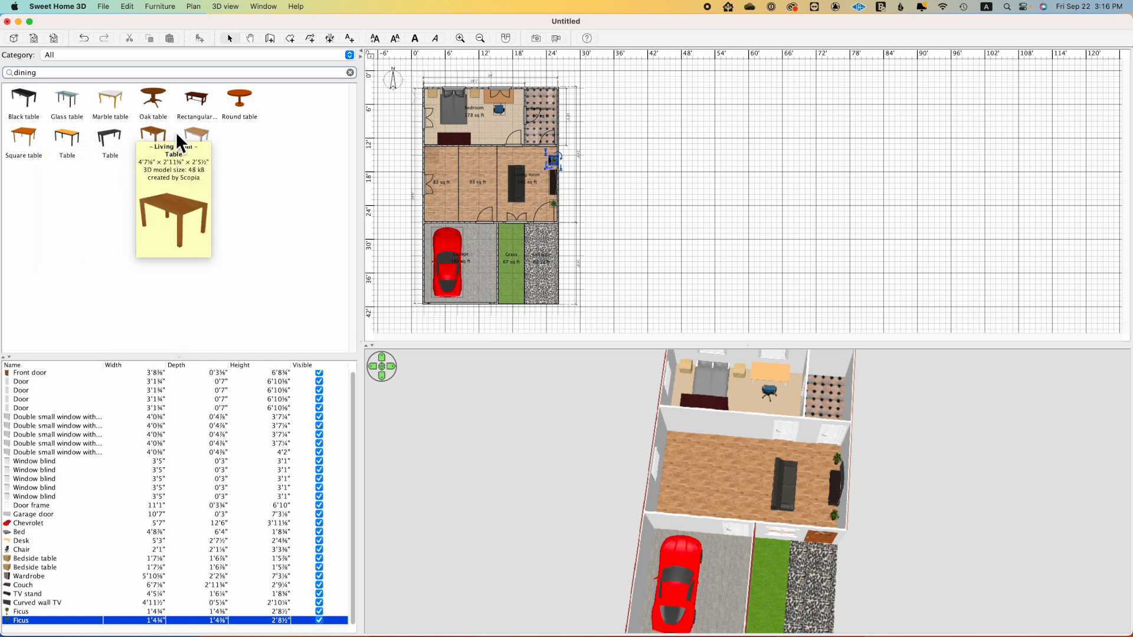
left_click_drag(151, 132, 462, 172)
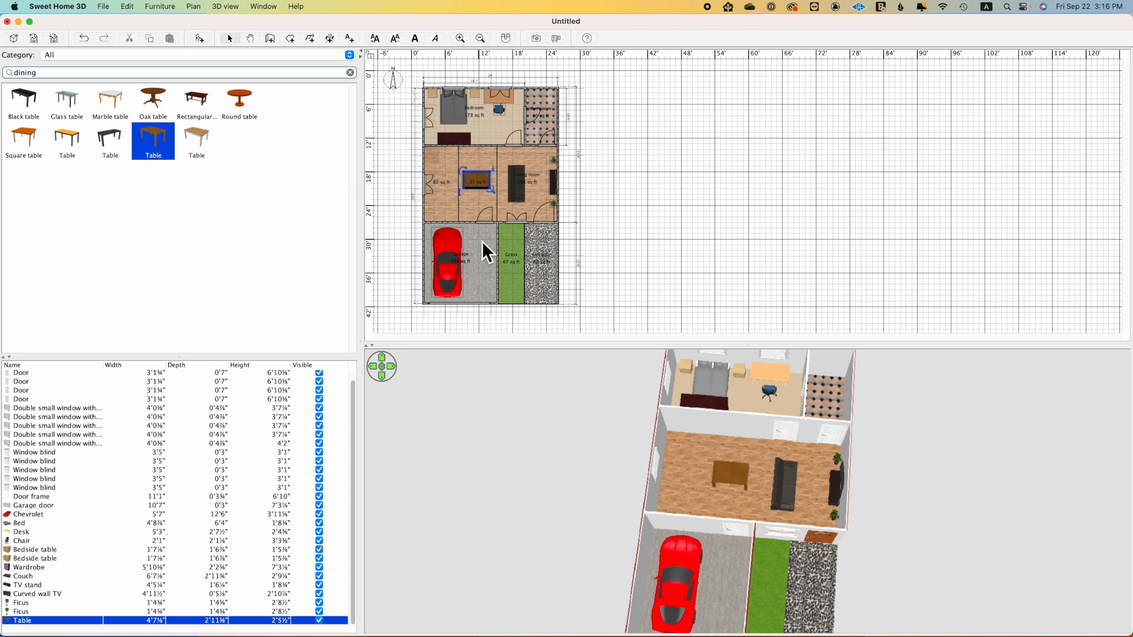
mouse_move(466, 173)
left_mouse_down()
mouse_move(503, 165)
mouse_move(483, 185)
left_mouse_up()
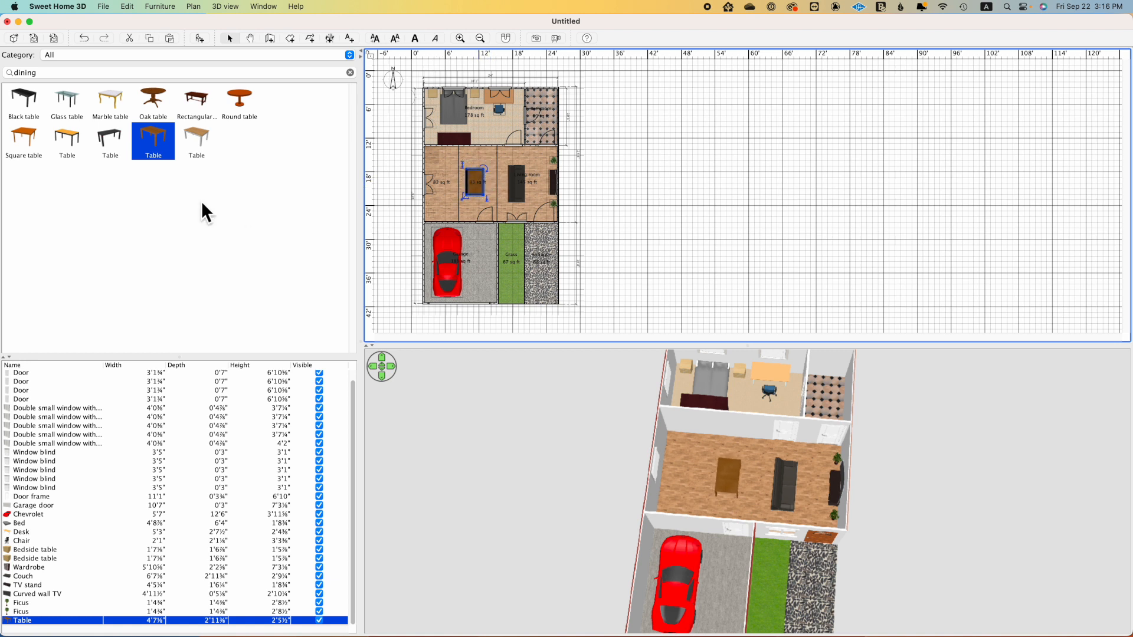
Step: Replace the catalog search with "cha" and browse the chairs for one that suits the dining table
left_click(351, 73)
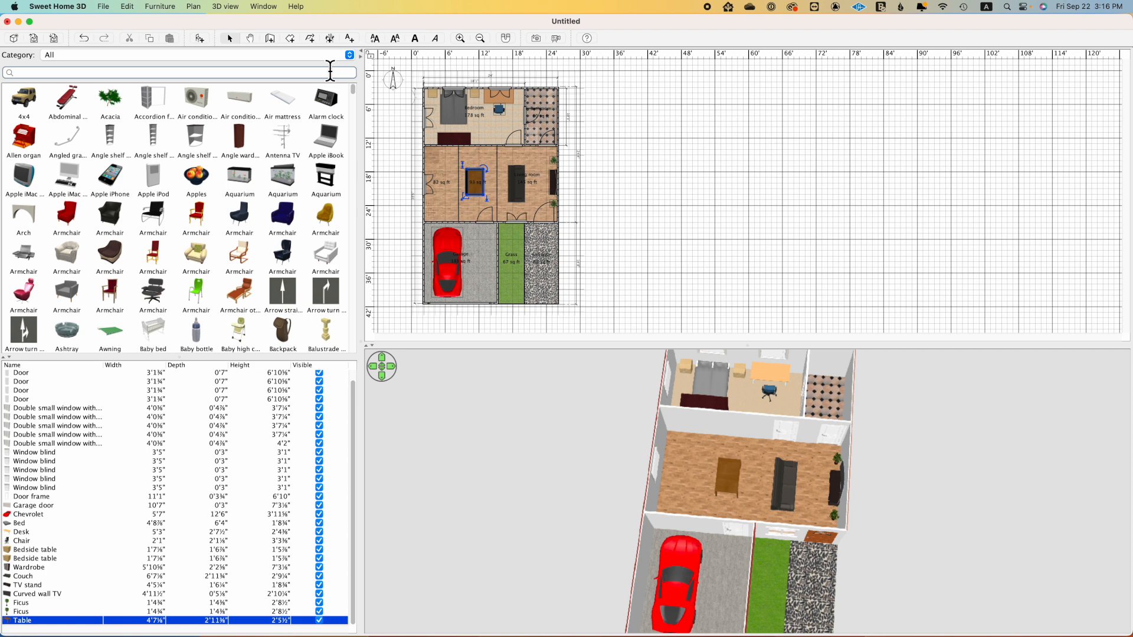
type("chairs")
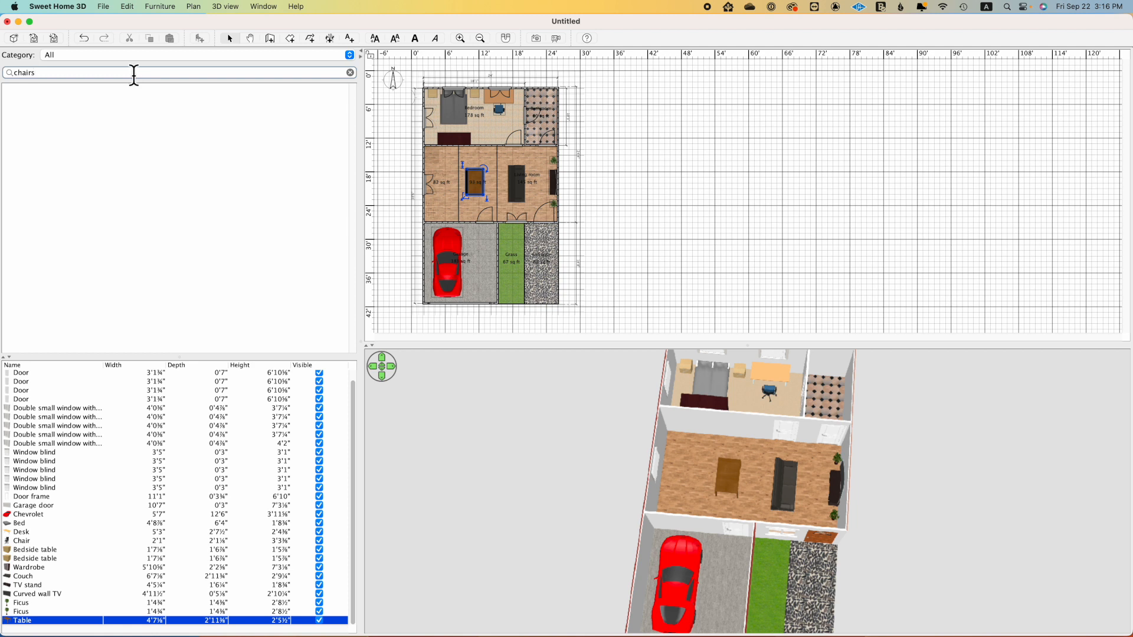
key("BackSpace")
key("BackSpace")
key("BackSpace")
key("BackSpace")
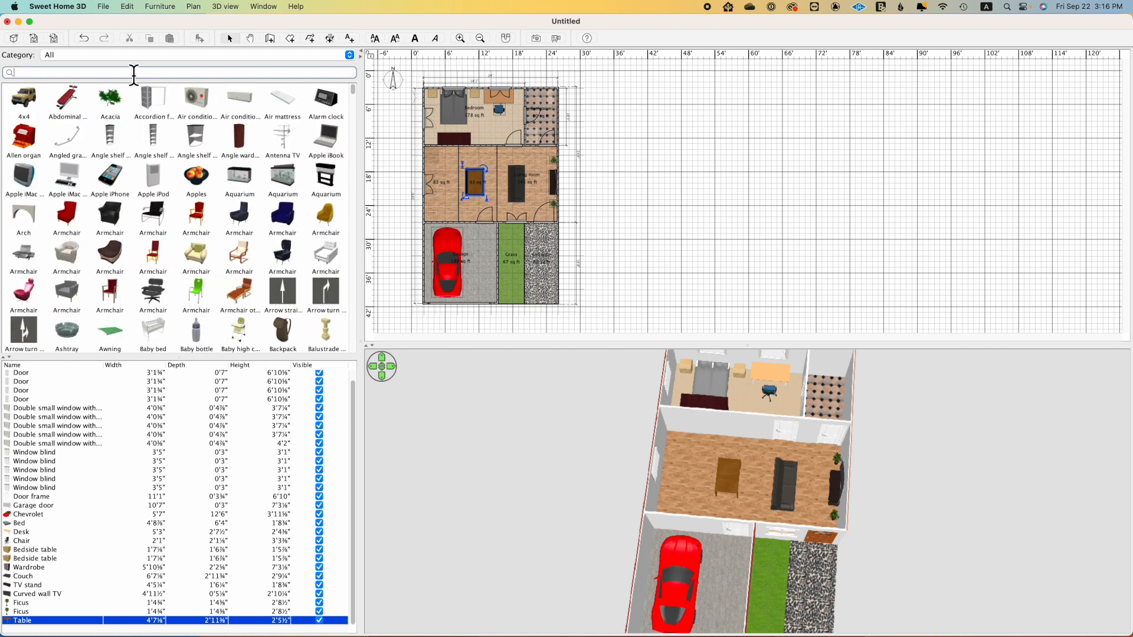
type("a")
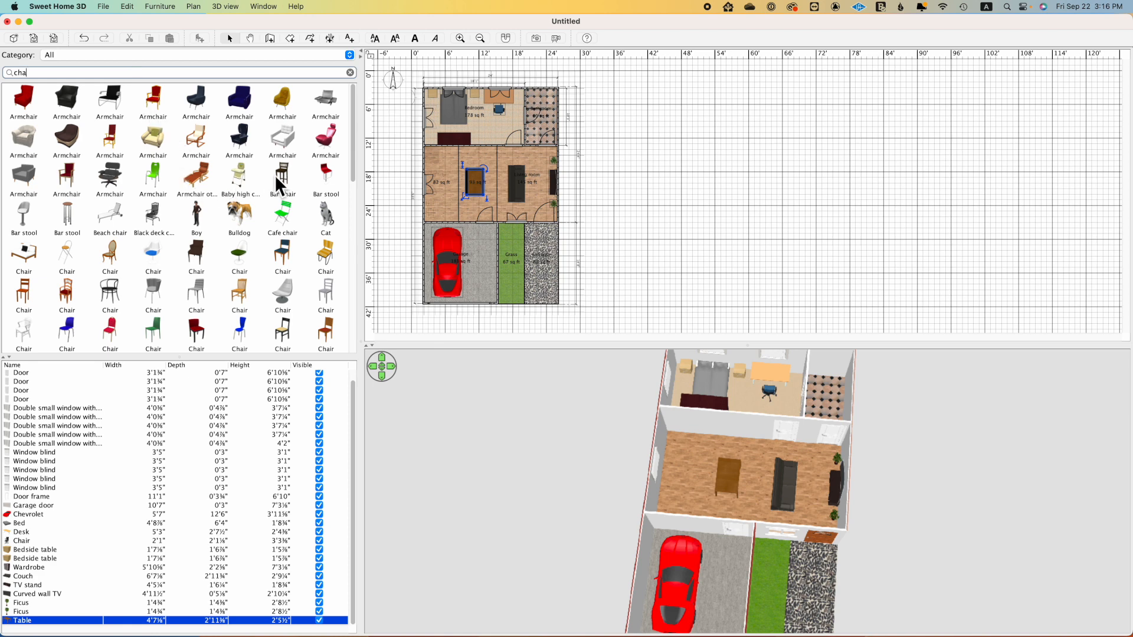
scroll(276, 241, "down", 2)
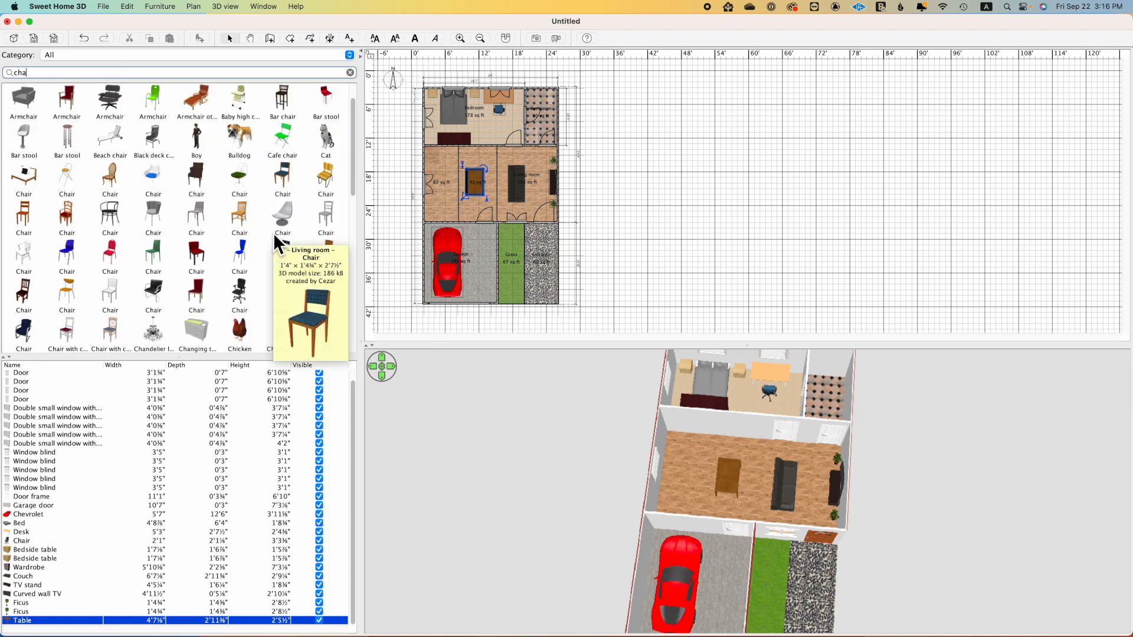
mouse_move(241, 223)
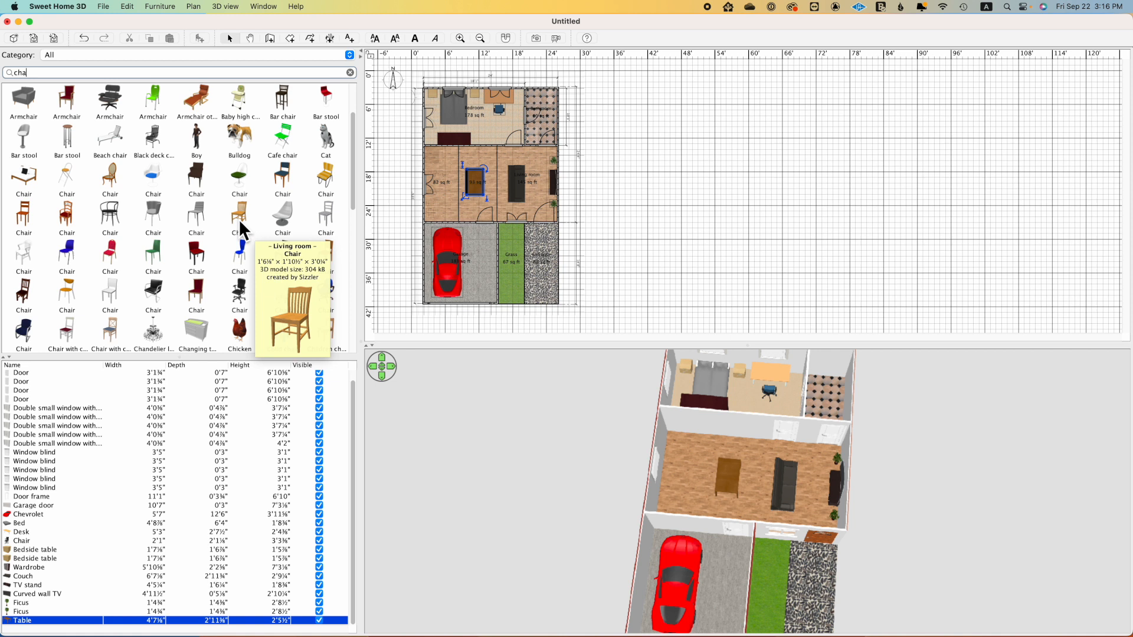
left_click_drag(237, 219, 455, 173)
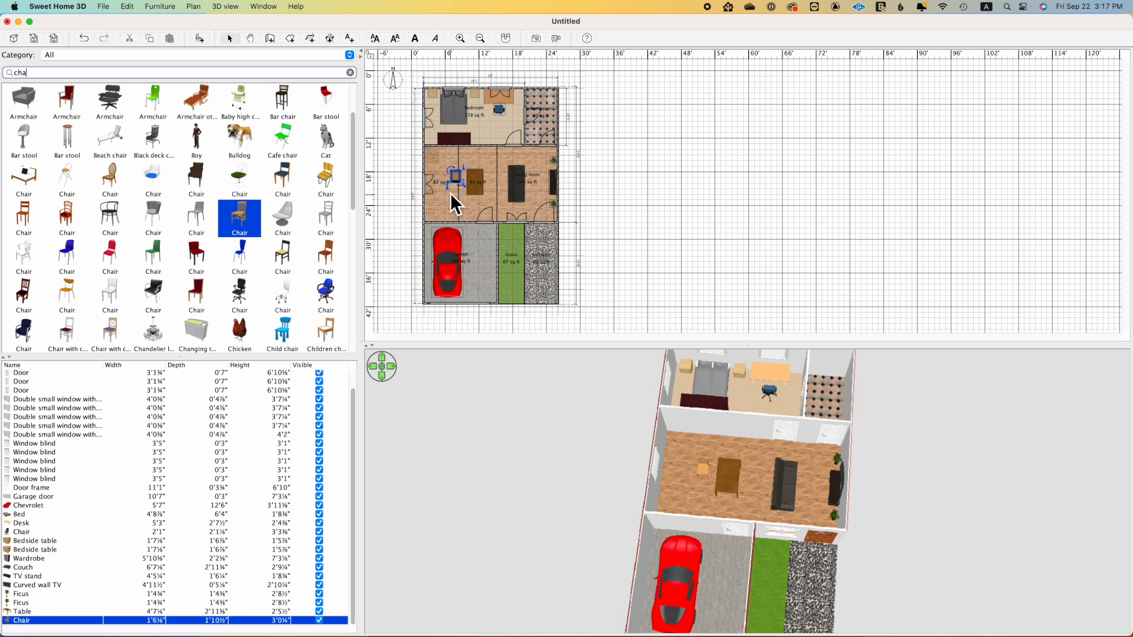
left_click(460, 178)
key("Delete")
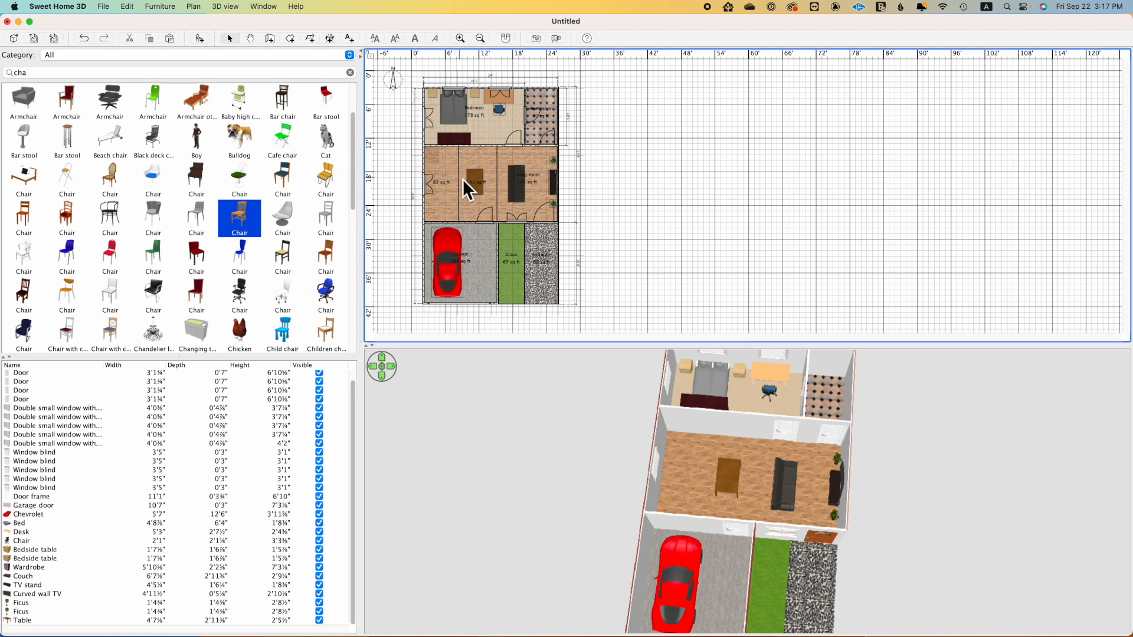
Step: Place the reddish-brown wooden Chair at the dining table's west side, facing the table, and add a copy just south of it
left_click_drag(327, 254, 449, 172)
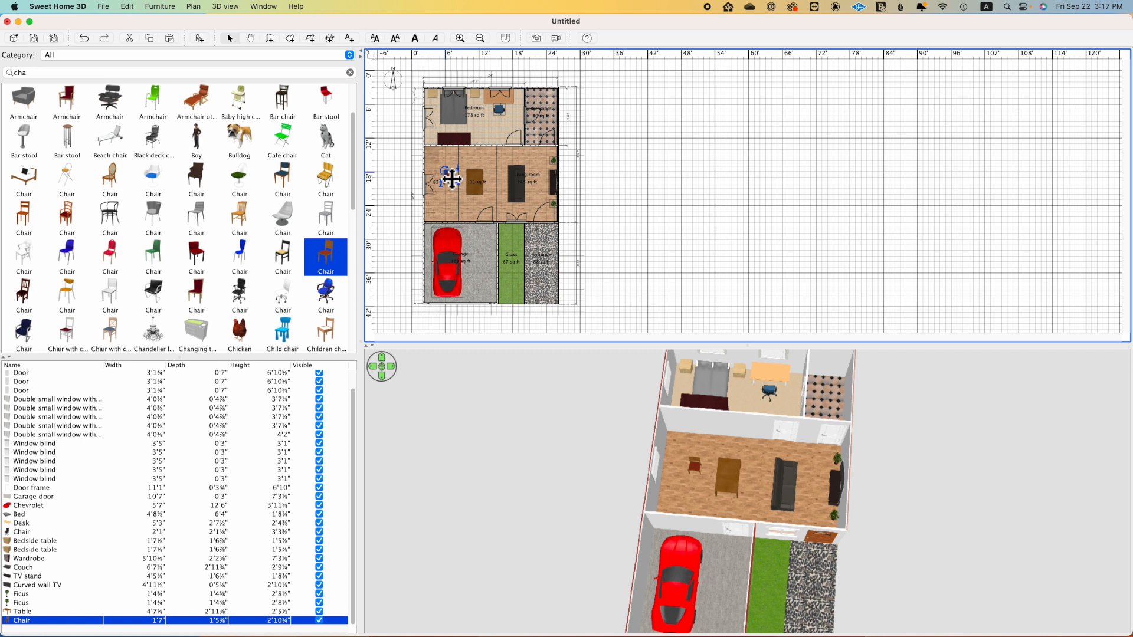
mouse_move(449, 175)
left_mouse_down()
mouse_move(451, 202)
mouse_move(453, 178)
mouse_move(466, 184)
mouse_move(458, 177)
left_mouse_up()
key("super+c")
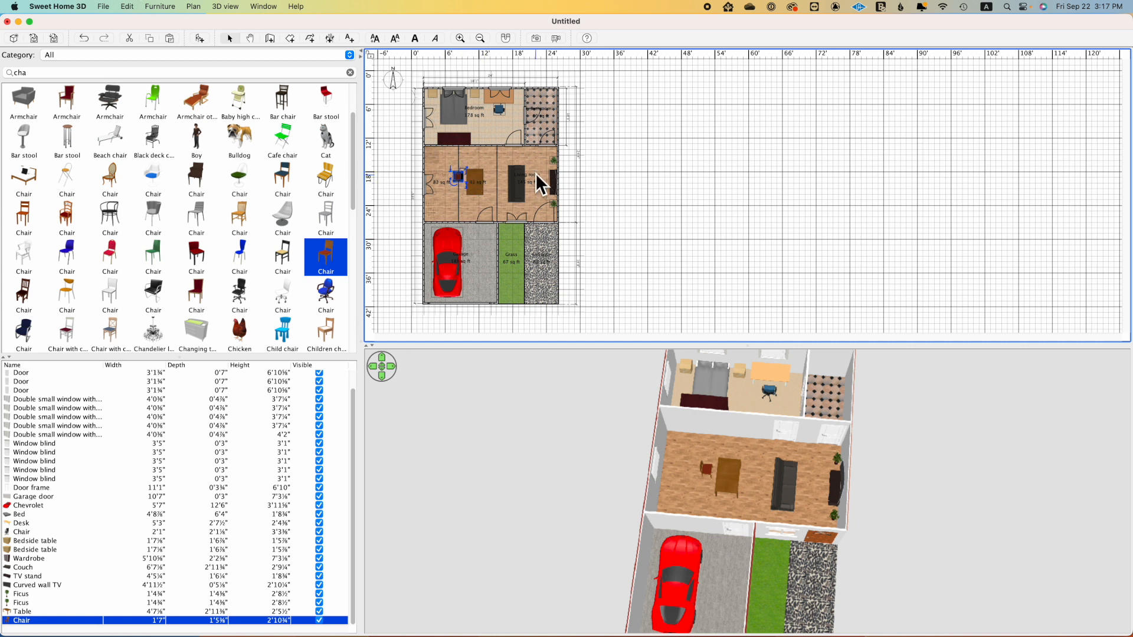
key("super+v")
left_click_drag(462, 181, 466, 190)
left_click(461, 190)
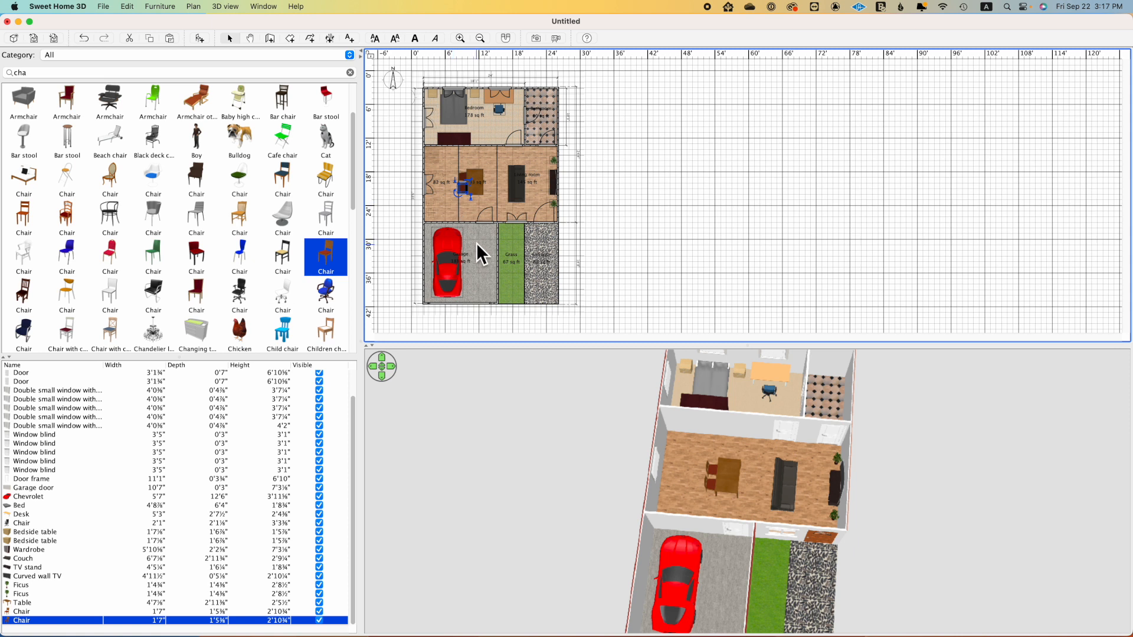
Step: Duplicate the two west chairs together and move the new pair to the dining table's east side
left_click(466, 182, "shift")
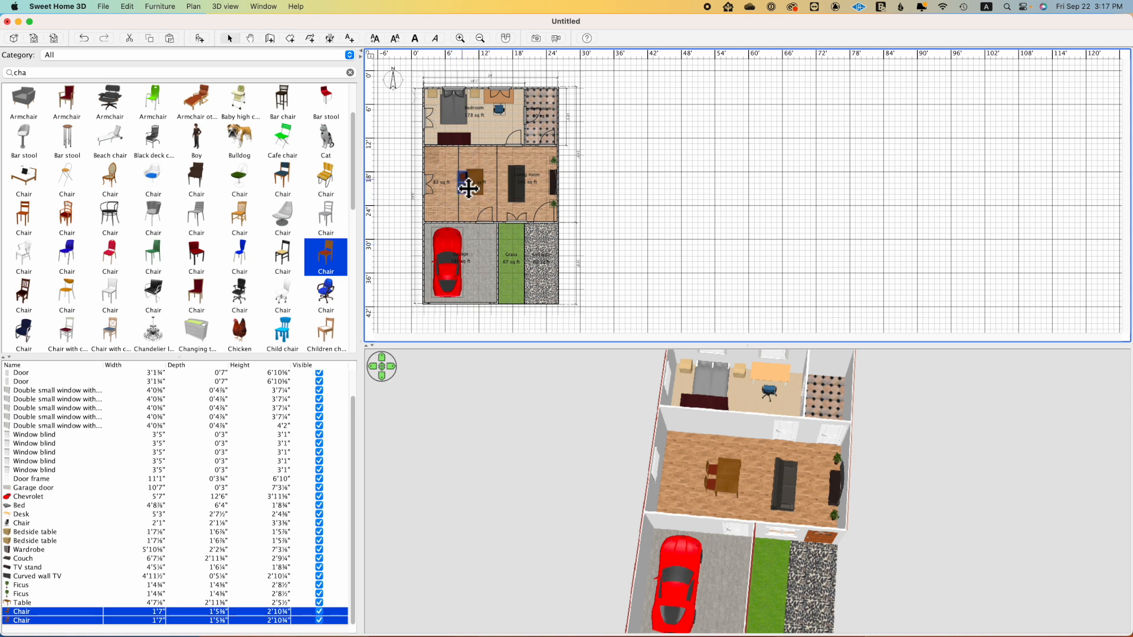
key("super+d")
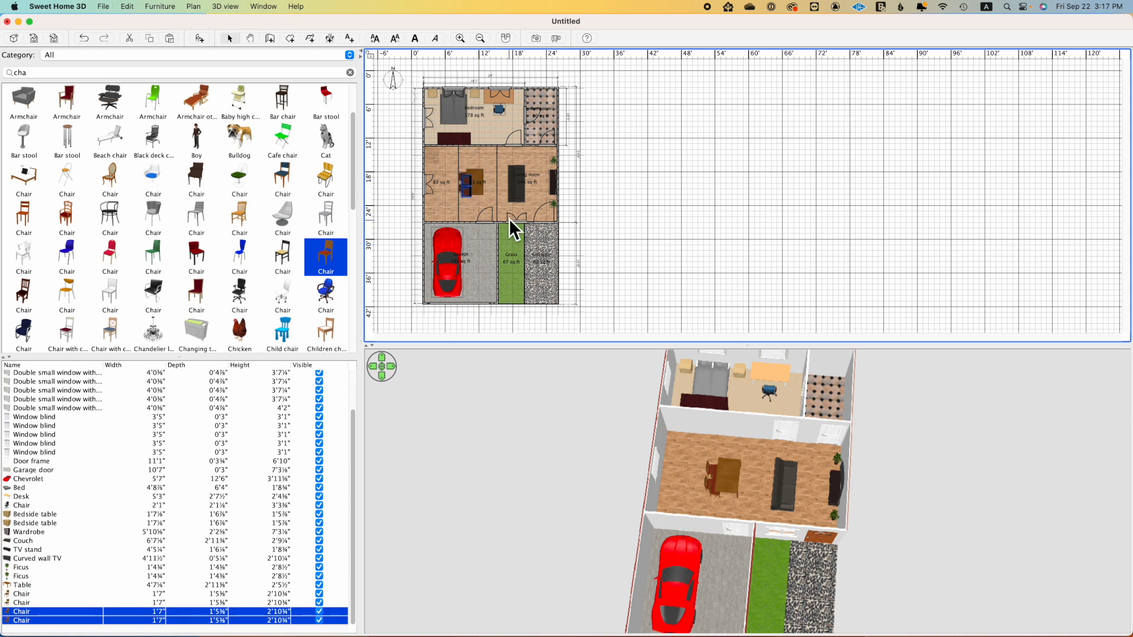
left_click_drag(472, 198, 491, 201)
left_click(617, 198)
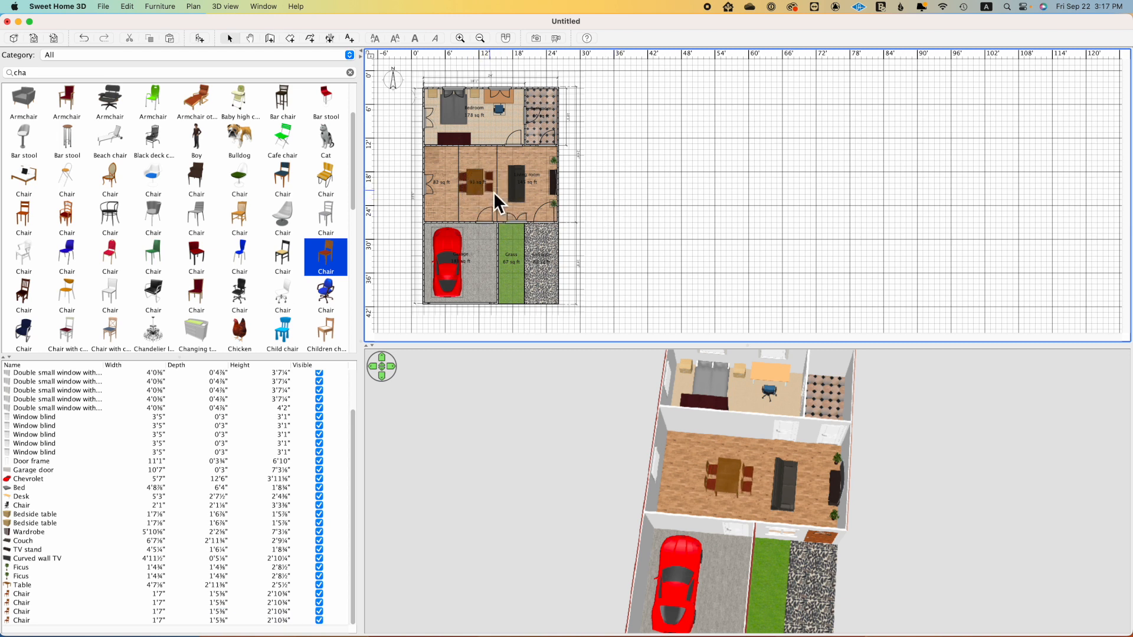
Step: Turn each of the two east chairs to face the dining table and align them opposite the west pair
left_click(495, 189)
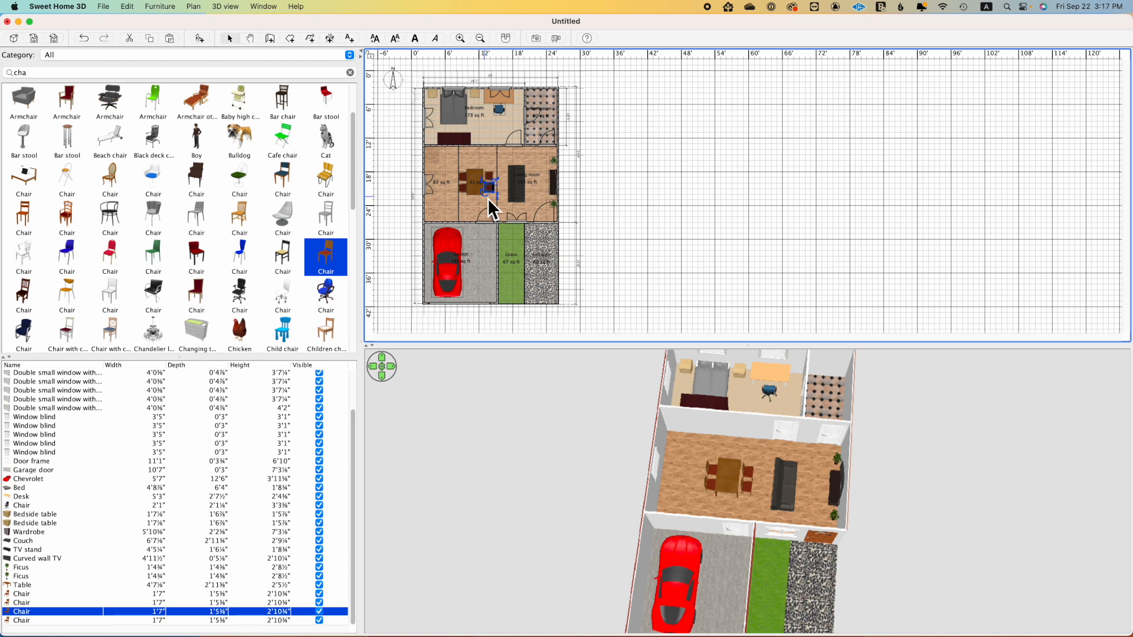
left_click_drag(493, 198, 514, 172)
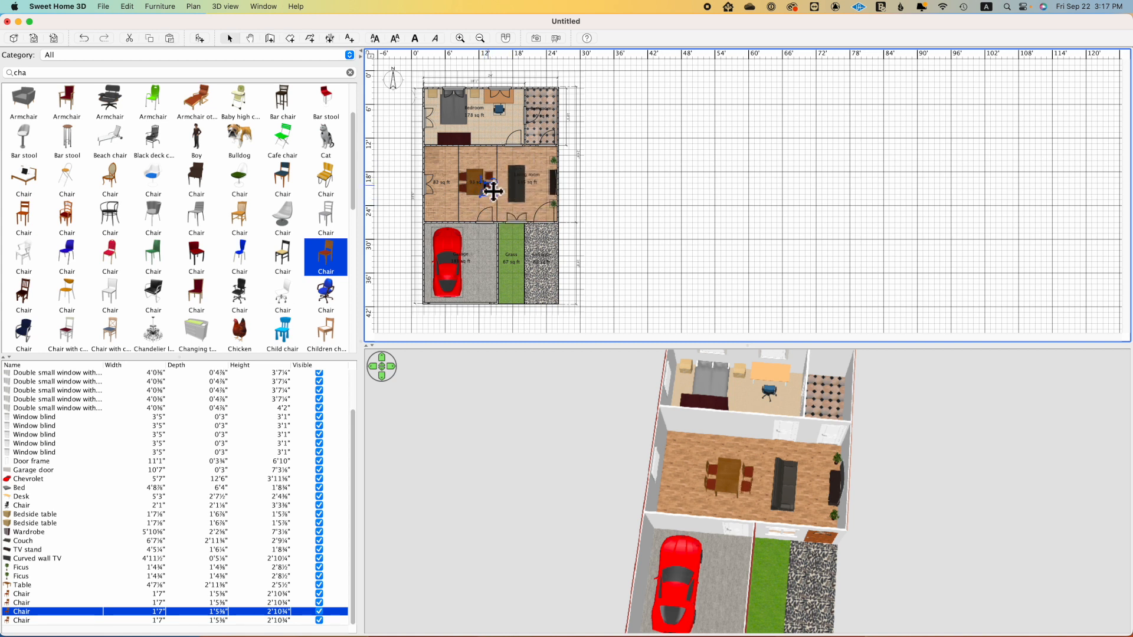
left_click(493, 185)
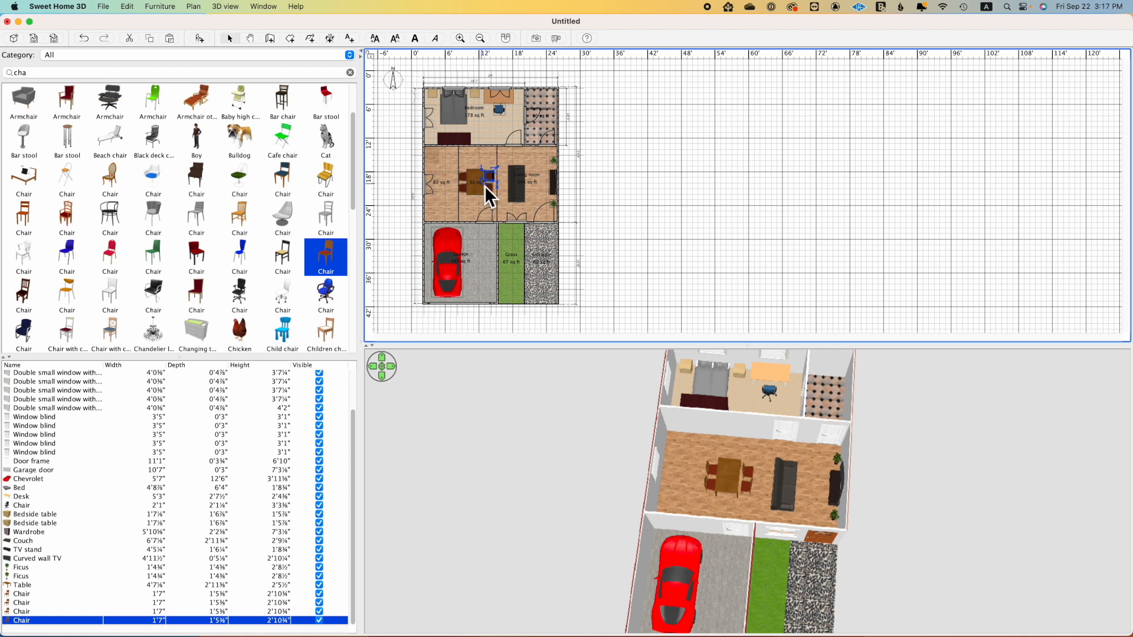
left_click_drag(491, 187, 510, 158)
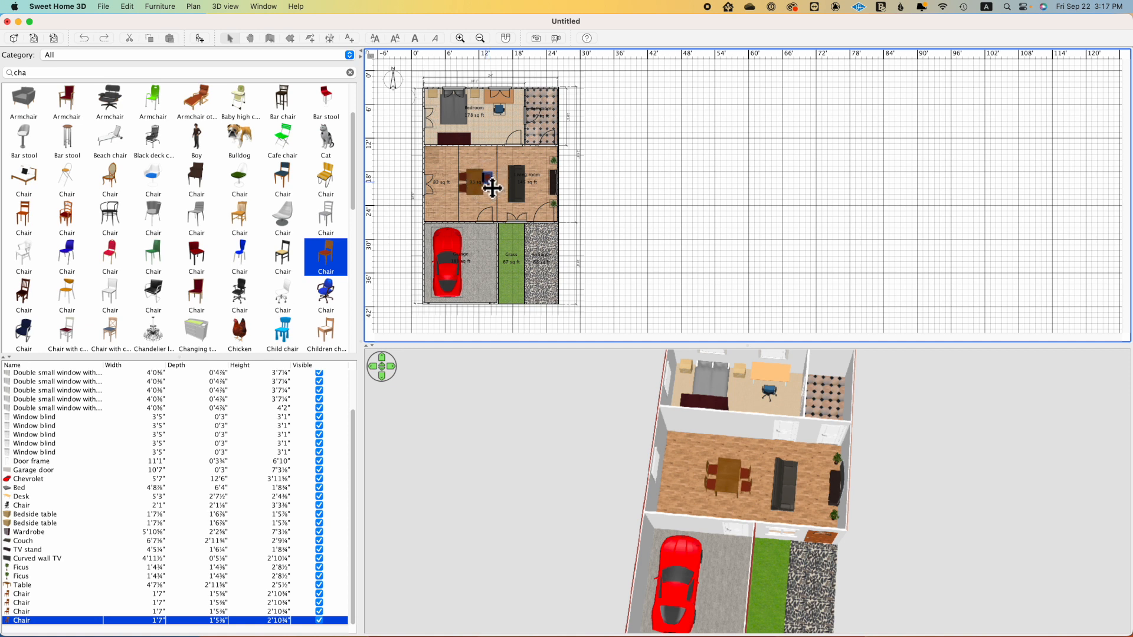
left_click(494, 196)
left_click_drag(494, 196, 492, 198)
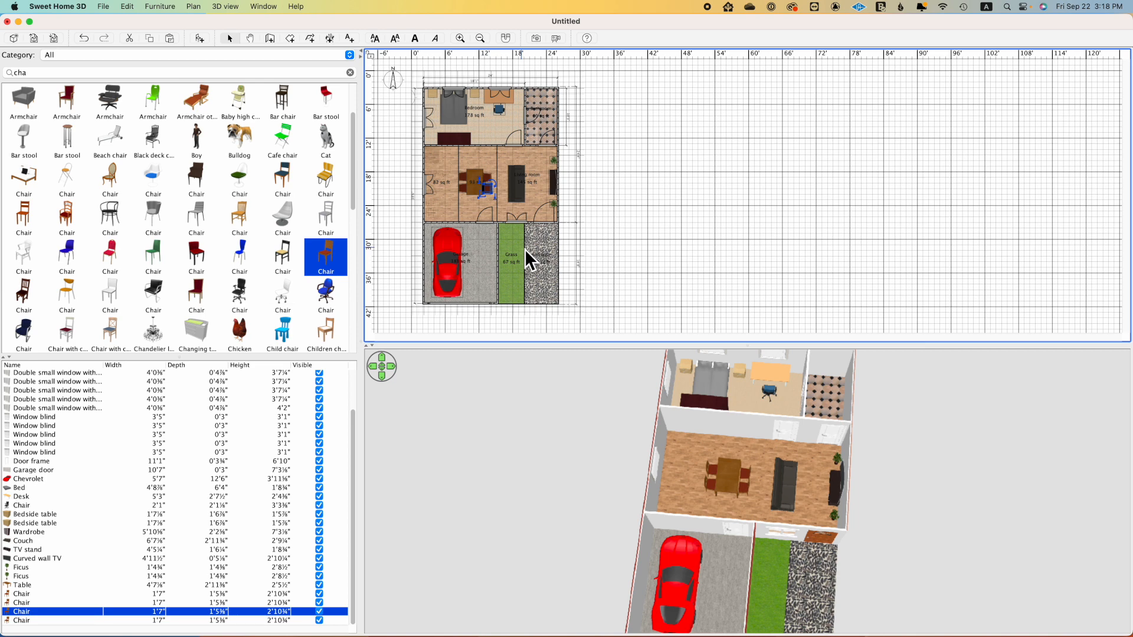
left_click_drag(752, 477, 759, 449)
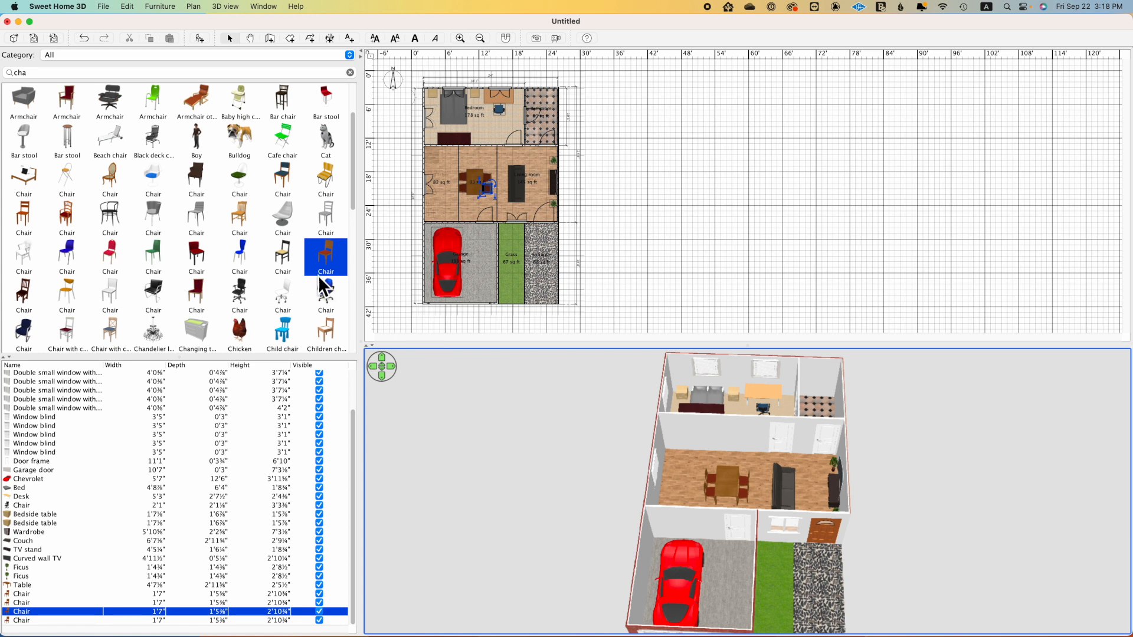
Step: Clear the catalog search, limit the catalog to the Kitchen category and look through its lower cabinets
left_click(350, 72)
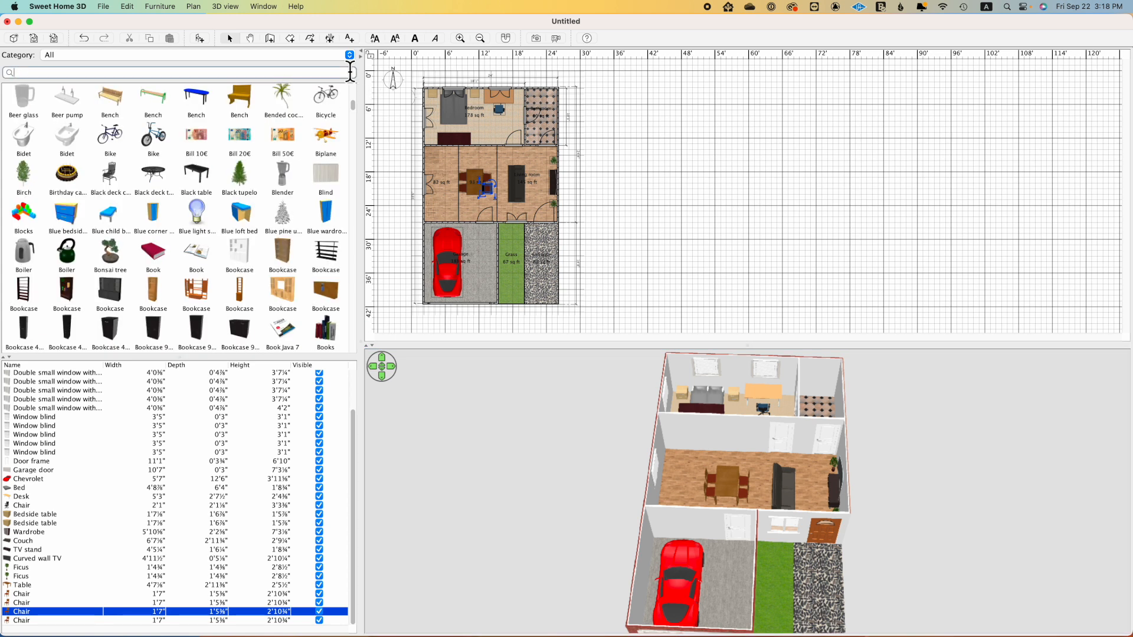
left_click(351, 56)
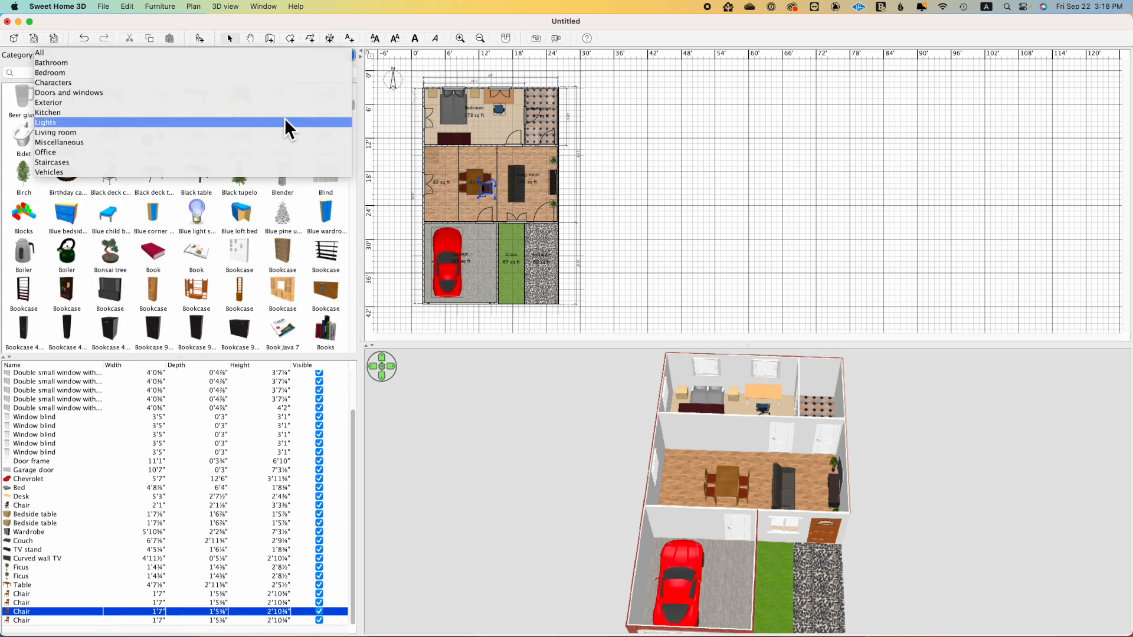
left_click(284, 113)
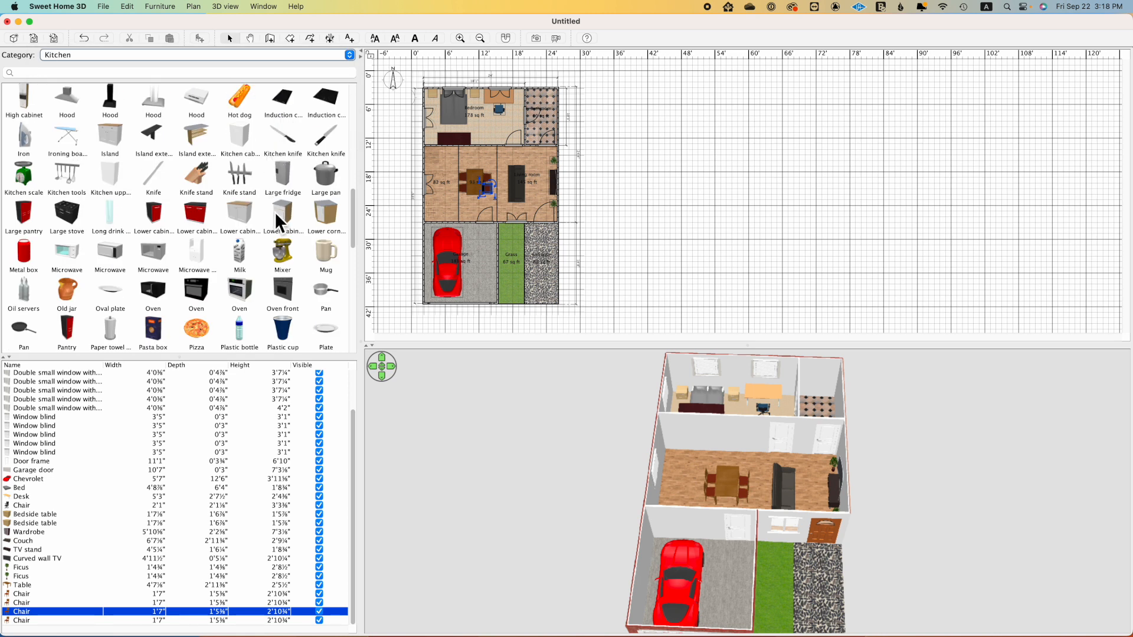
mouse_move(218, 216)
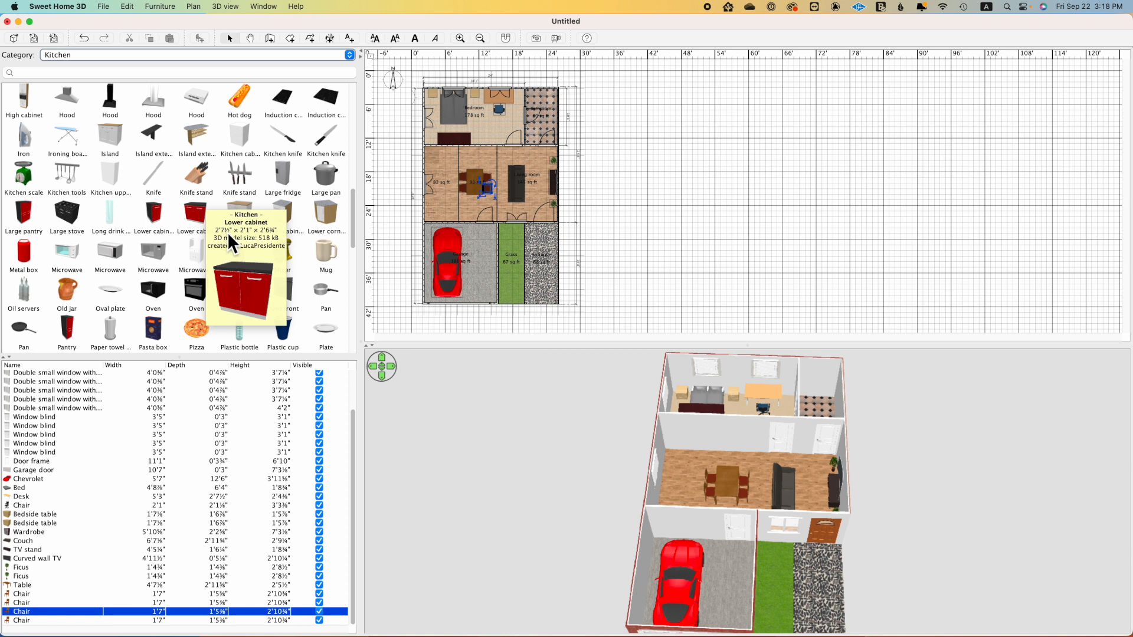
mouse_move(243, 239)
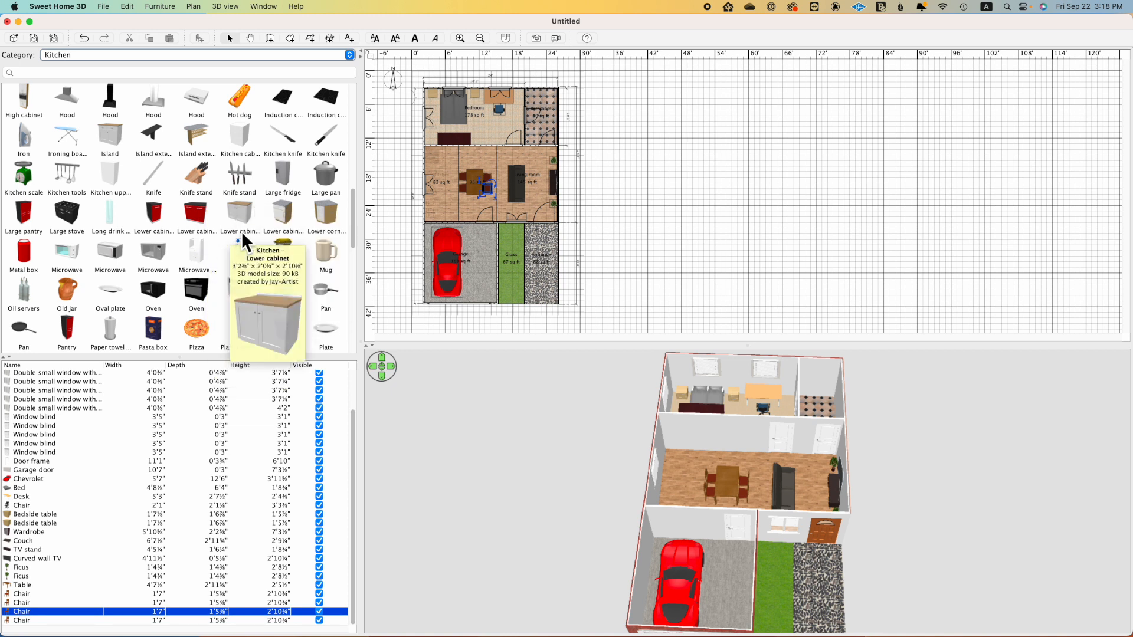
Step: Search the kitchen catalog for "sink" and place the light gray double-bowl Sink against the kitchen's west wall, below the window
left_click(126, 74)
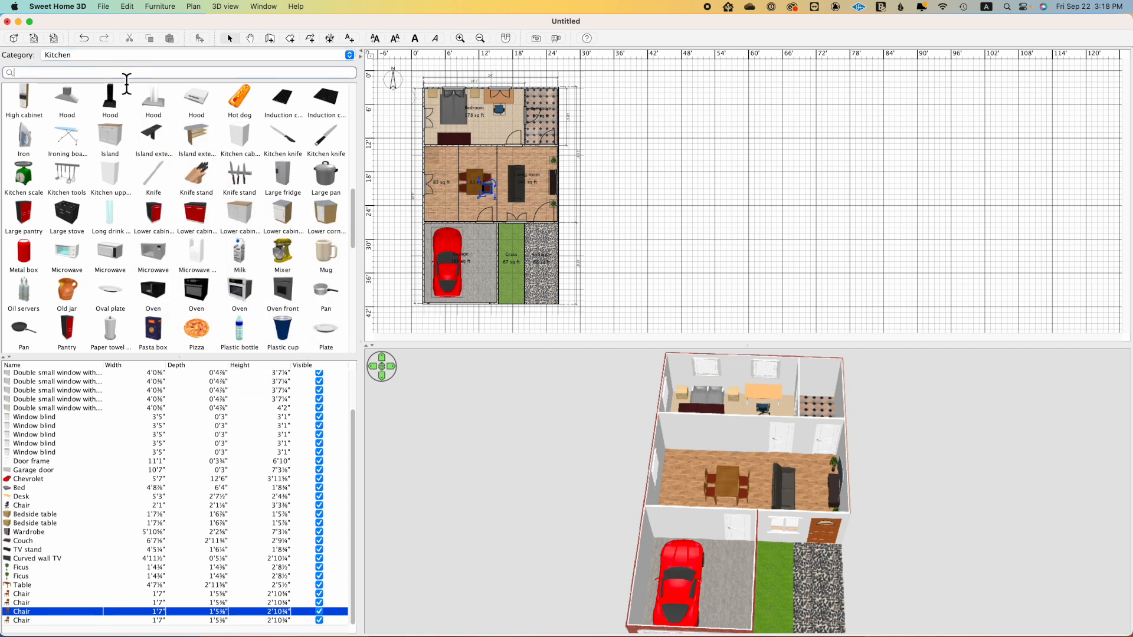
type("sonk")
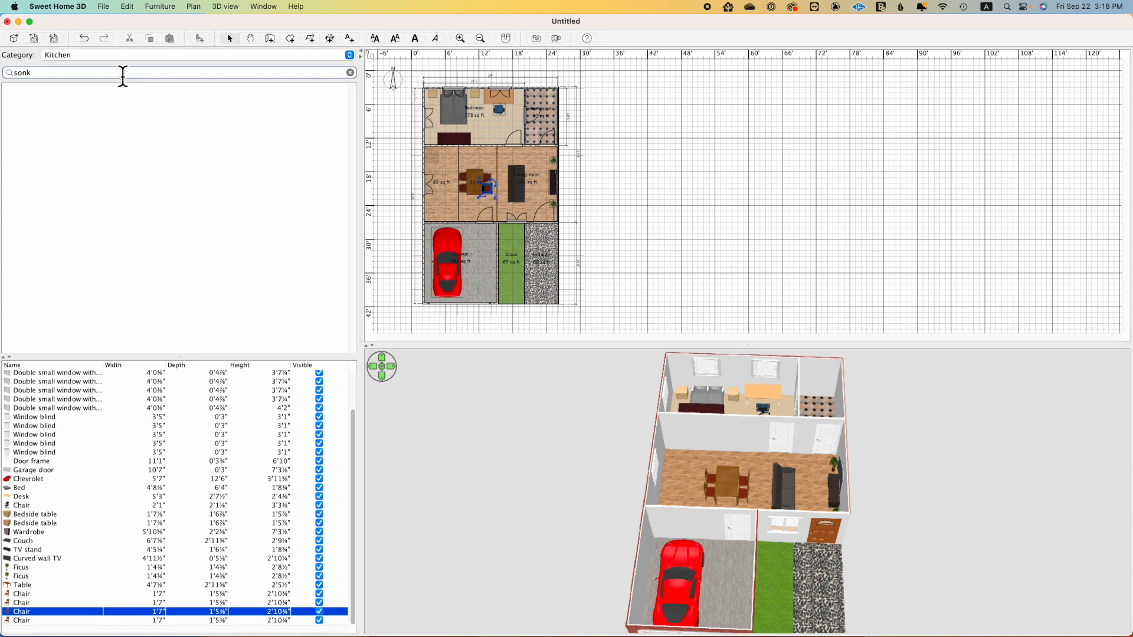
key("BackSpace")
key("BackSpace")
key("BackSpace")
type("ink")
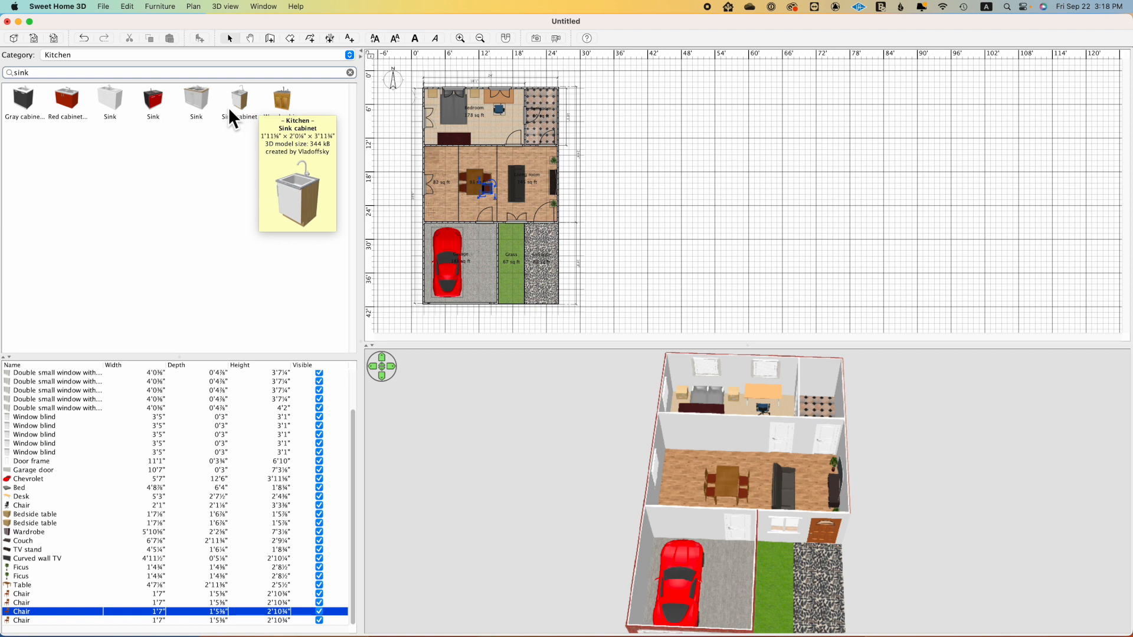
left_click_drag(193, 107, 429, 182)
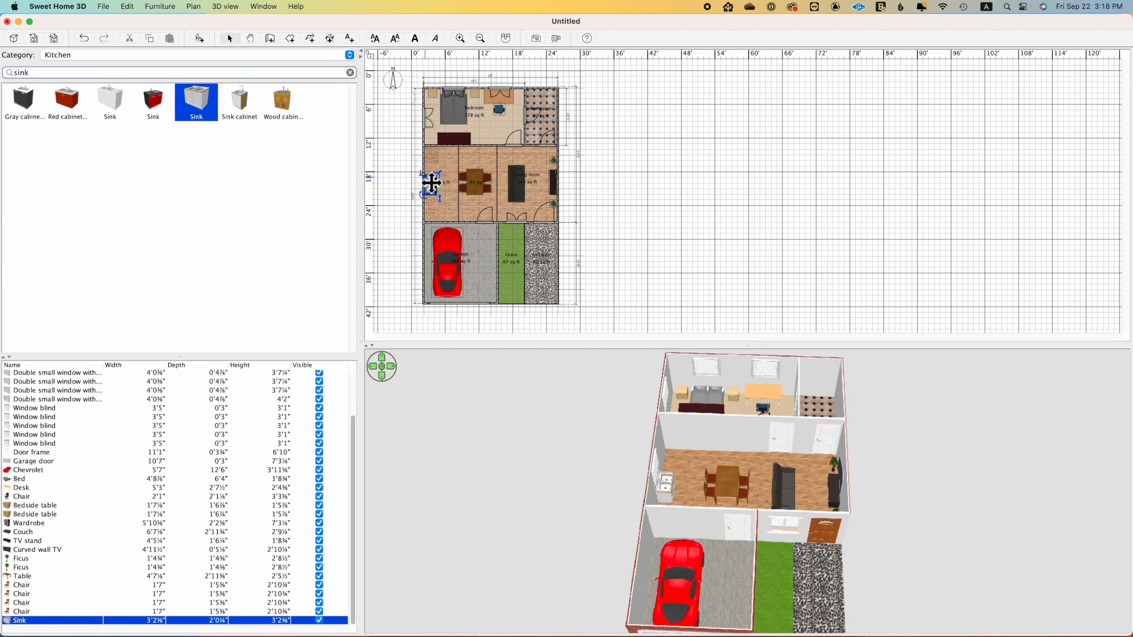
left_click_drag(691, 532, 578, 512)
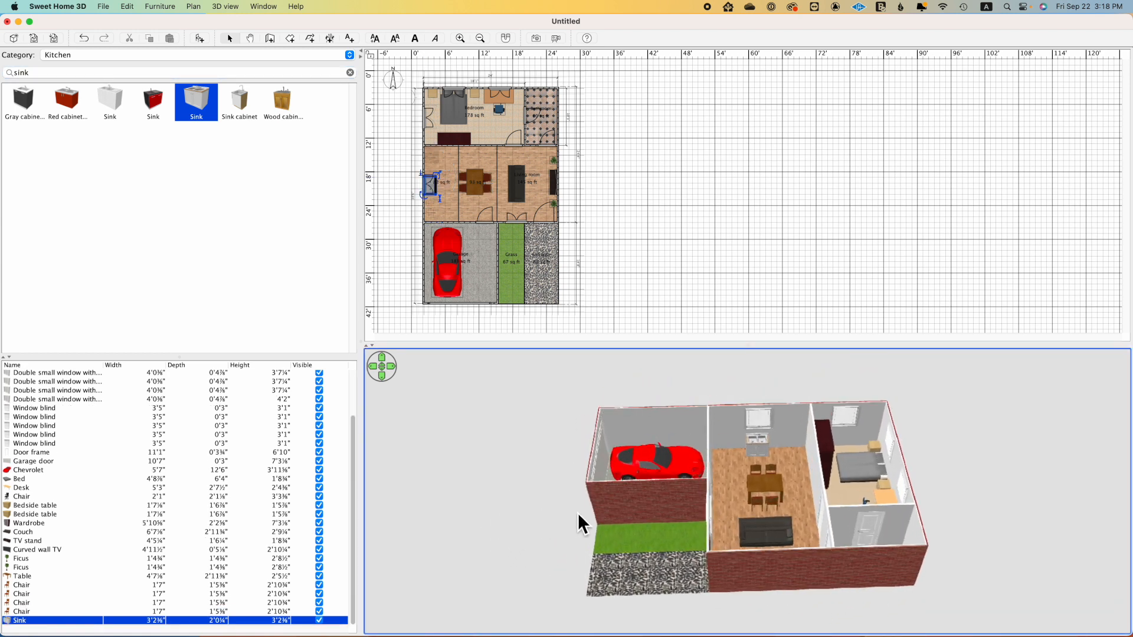
Step: Search the catalog for "fridge" and place the Large fridge in the kitchen's northwest corner, facing into the room
left_click(351, 72)
type("fridge")
left_click_drag(325, 98, 426, 148)
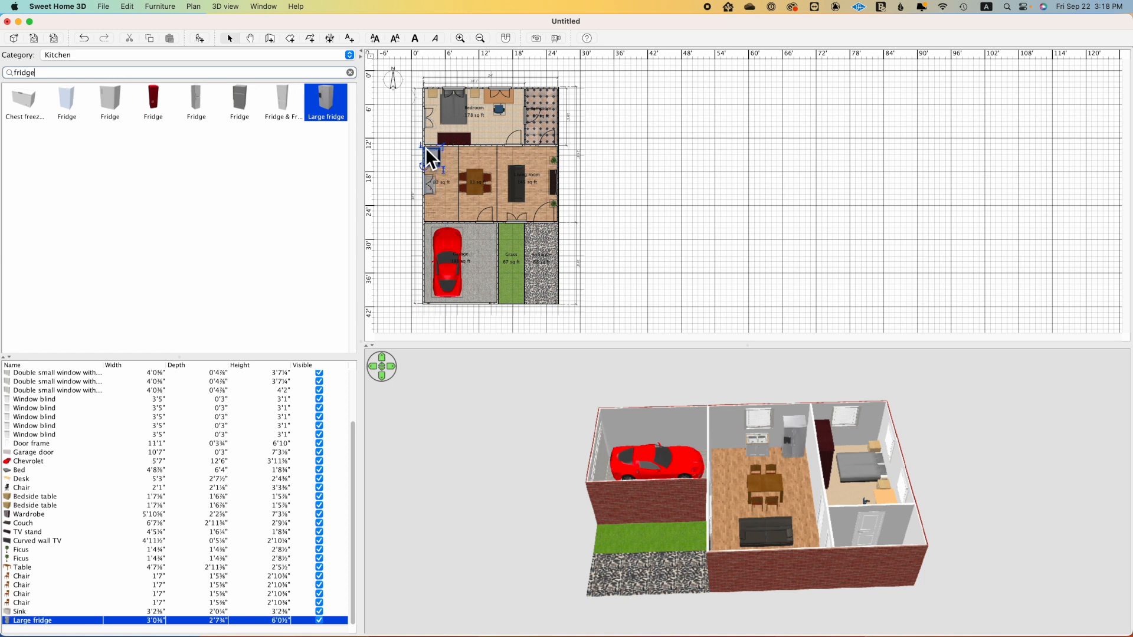
left_click_drag(437, 160, 436, 158)
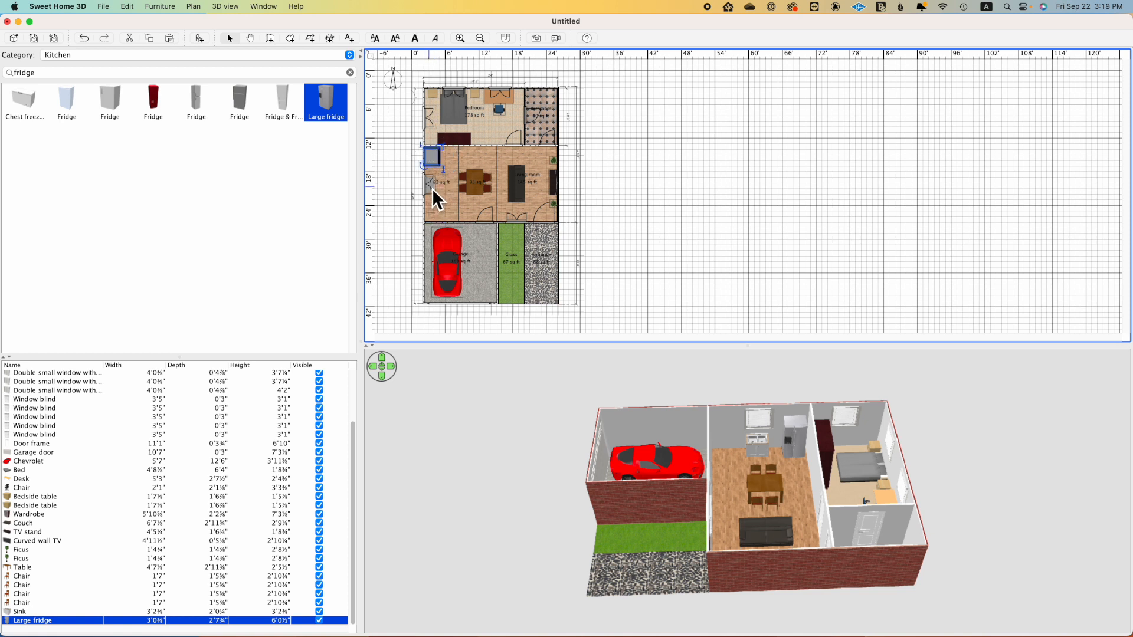
Step: Search the catalog for "cook", place the four-burner Stove in the kitchen's southwest corner and shift the sink north toward the fridge
left_click(350, 72)
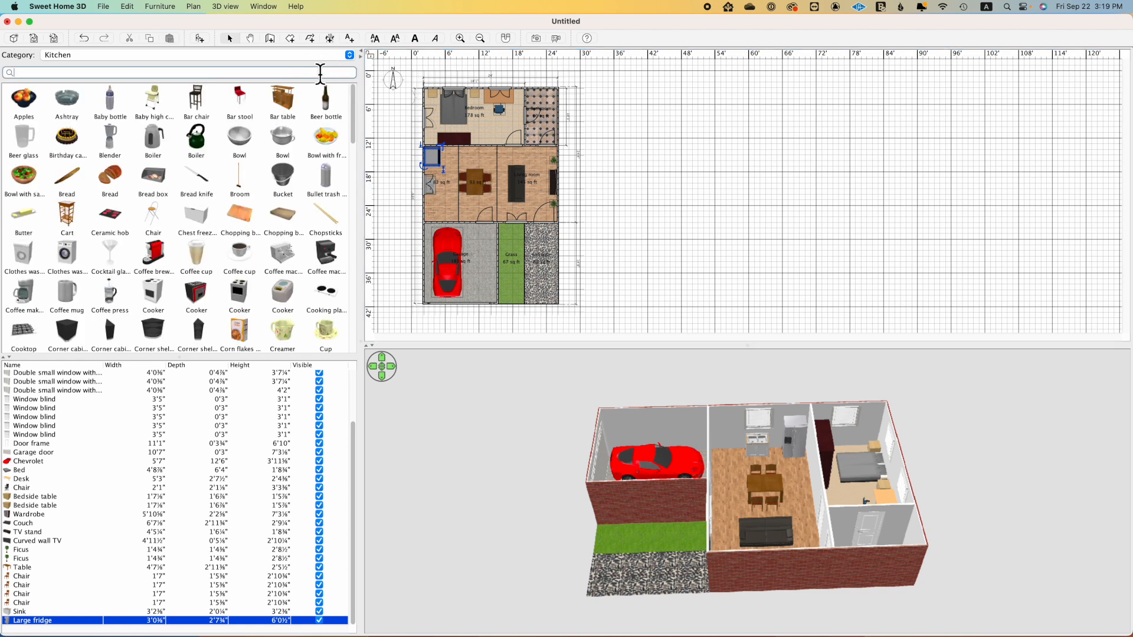
type("cook")
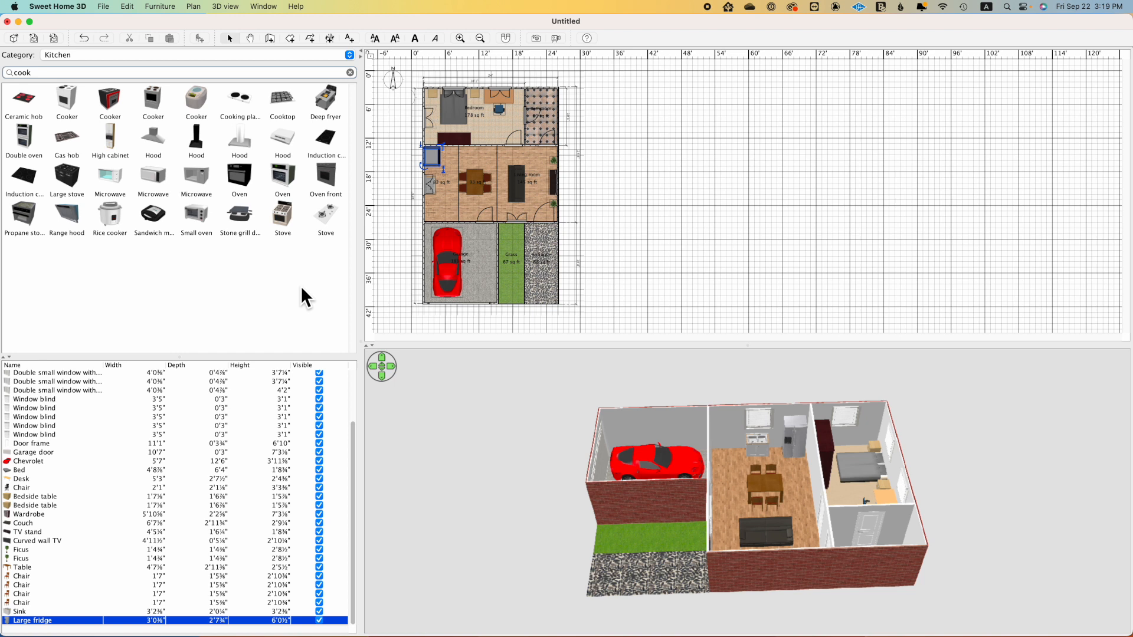
mouse_move(289, 231)
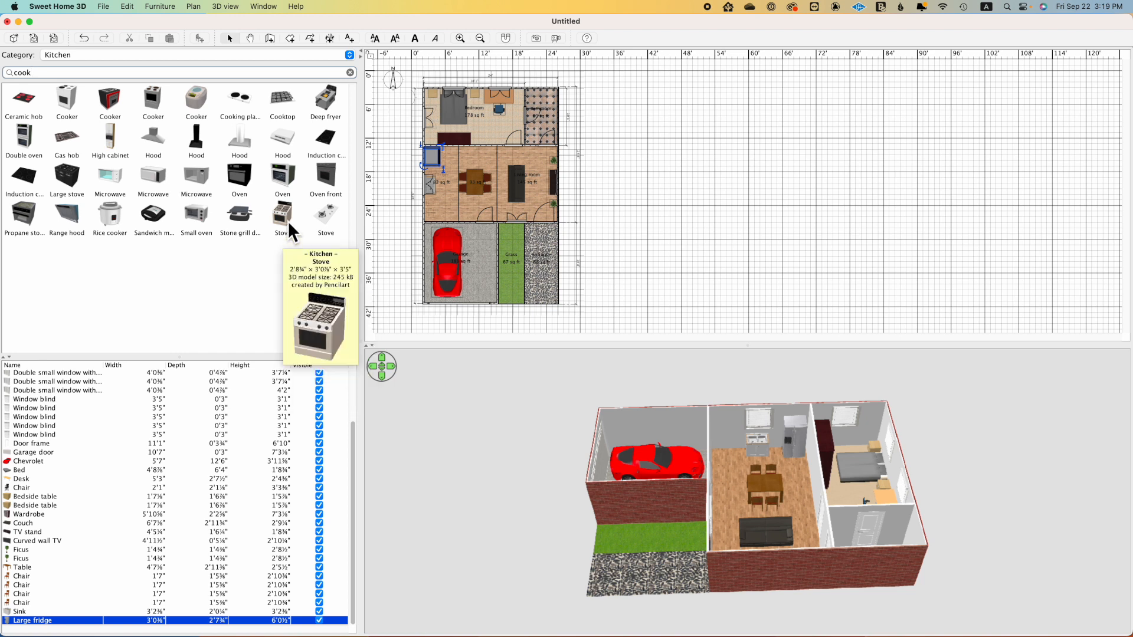
left_click_drag(285, 217, 435, 181)
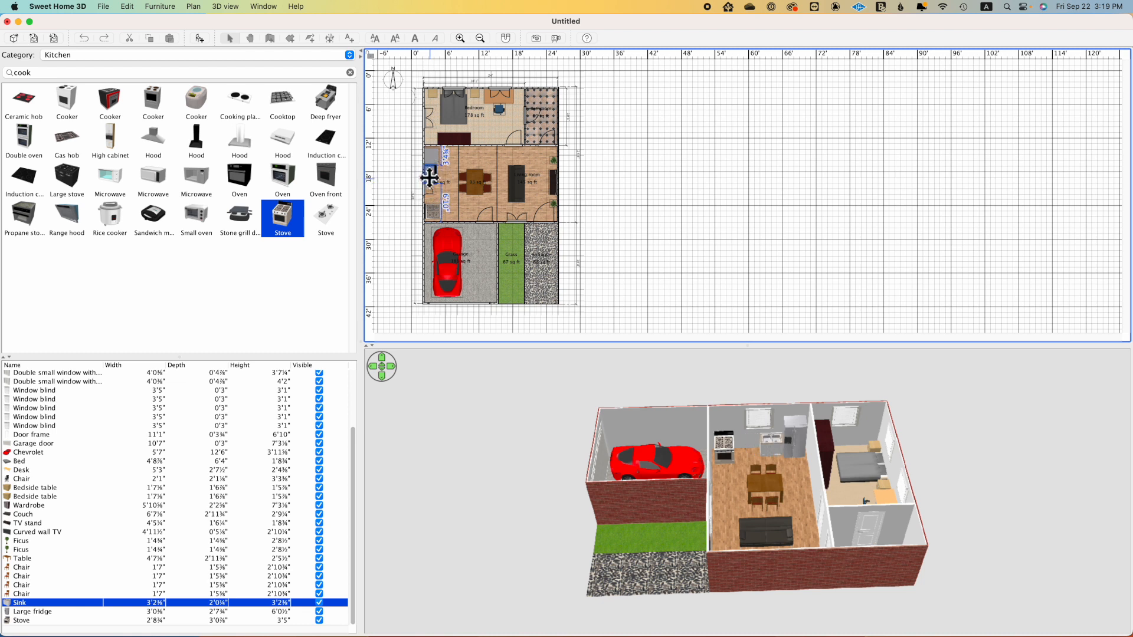
Step: Search the catalog for "dishwashe" and place the dark-fronted Dishwasher along the kitchen's west wall between the sink and the stove
left_click(349, 72)
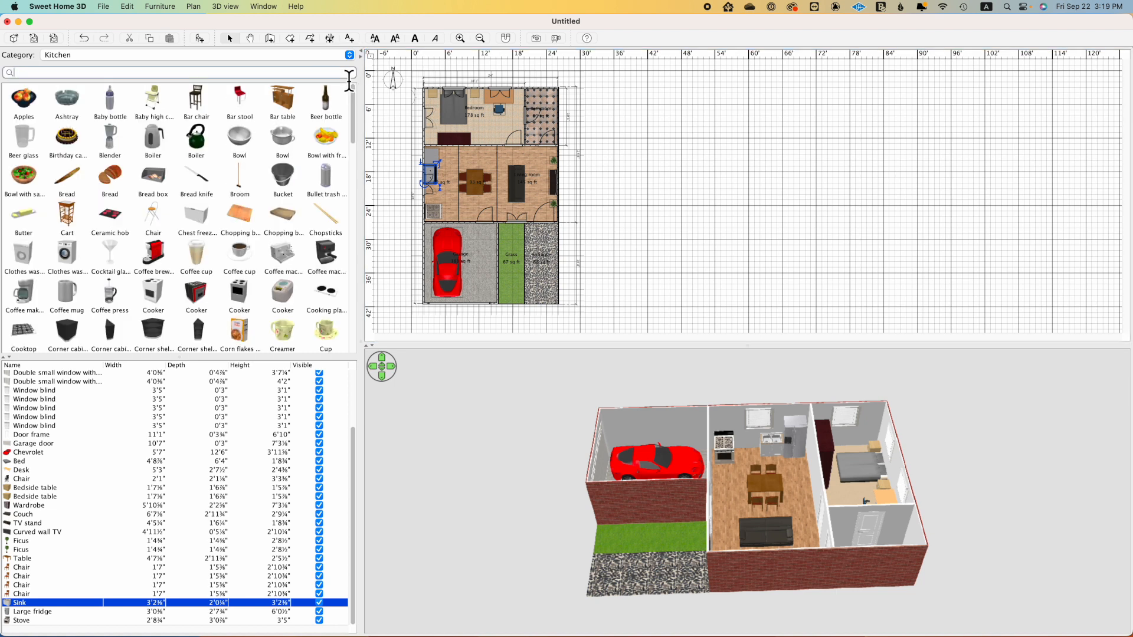
type("dishwashe")
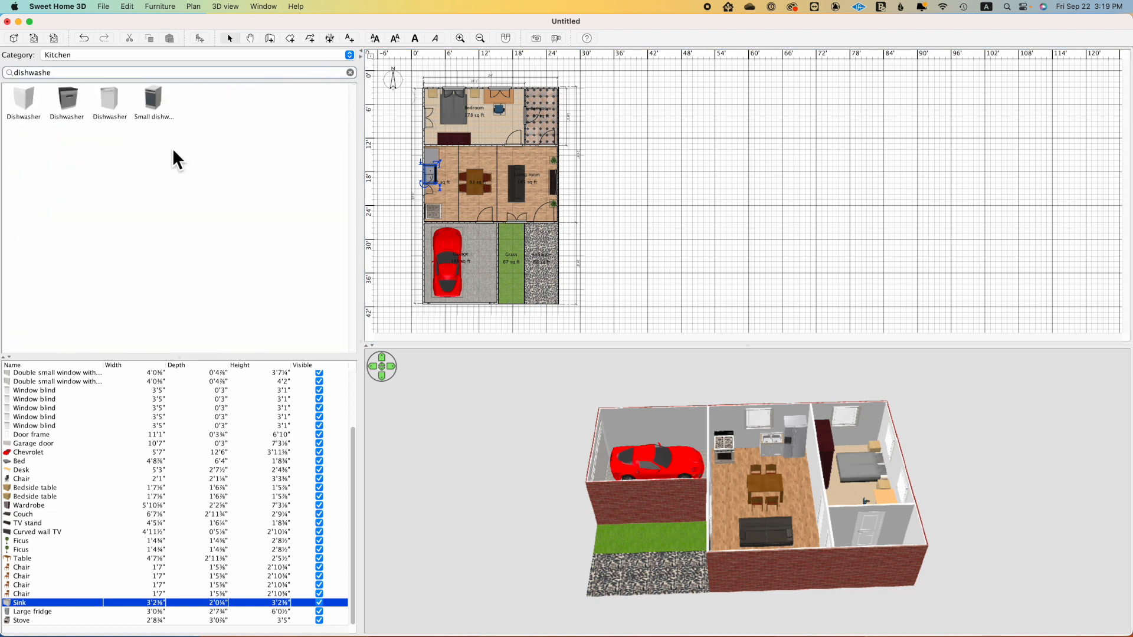
left_click(75, 112)
left_click_drag(74, 108, 429, 191)
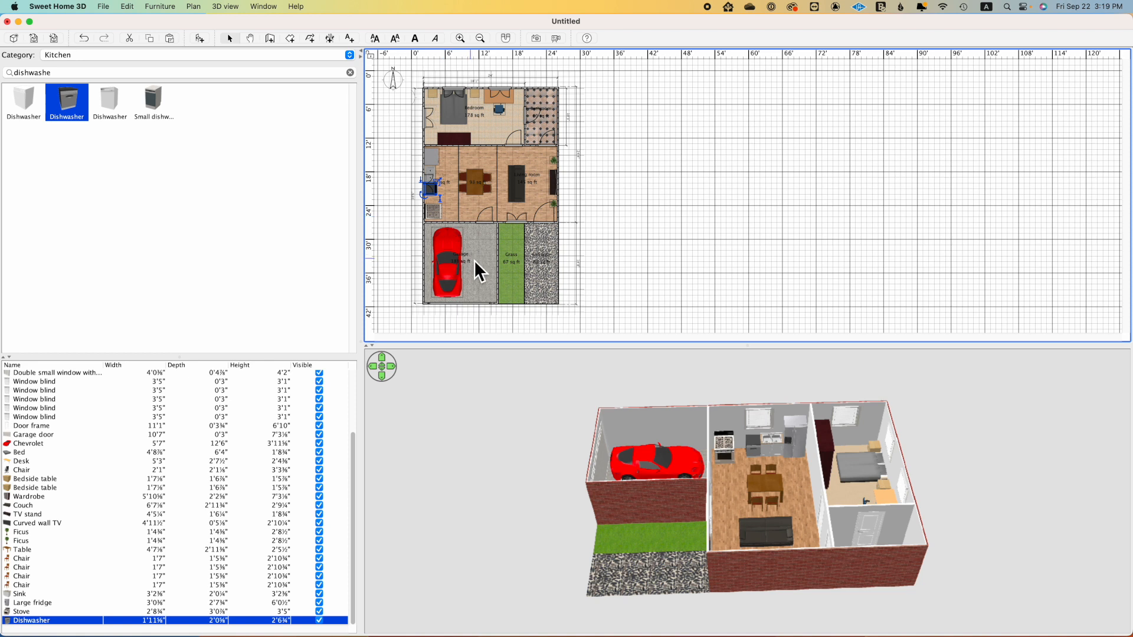
Step: Tighten the kitchen row by moving the stove north toward the dishwasher and the large fridge south toward the sink
left_click_drag(434, 212, 435, 216)
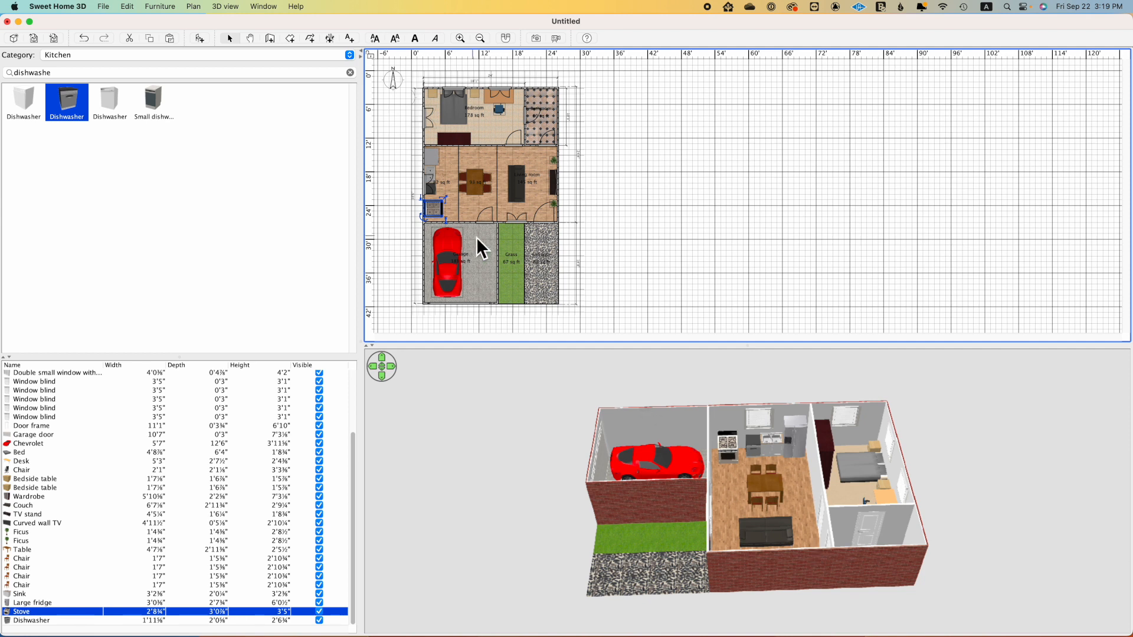
left_click_drag(438, 201, 439, 174)
left_click_drag(792, 498, 842, 539)
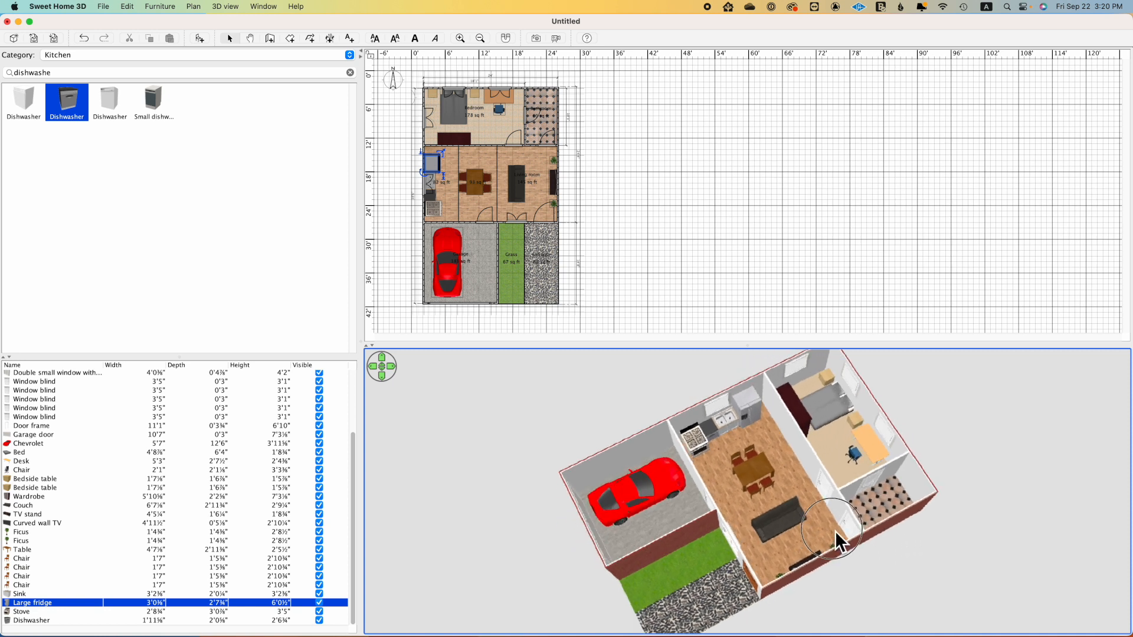
Step: Switch the catalog to the Bathroom category, place the Corner washbasin in the bathroom's southwest corner and turn it to fit the corner
left_click(353, 72)
left_click(350, 56)
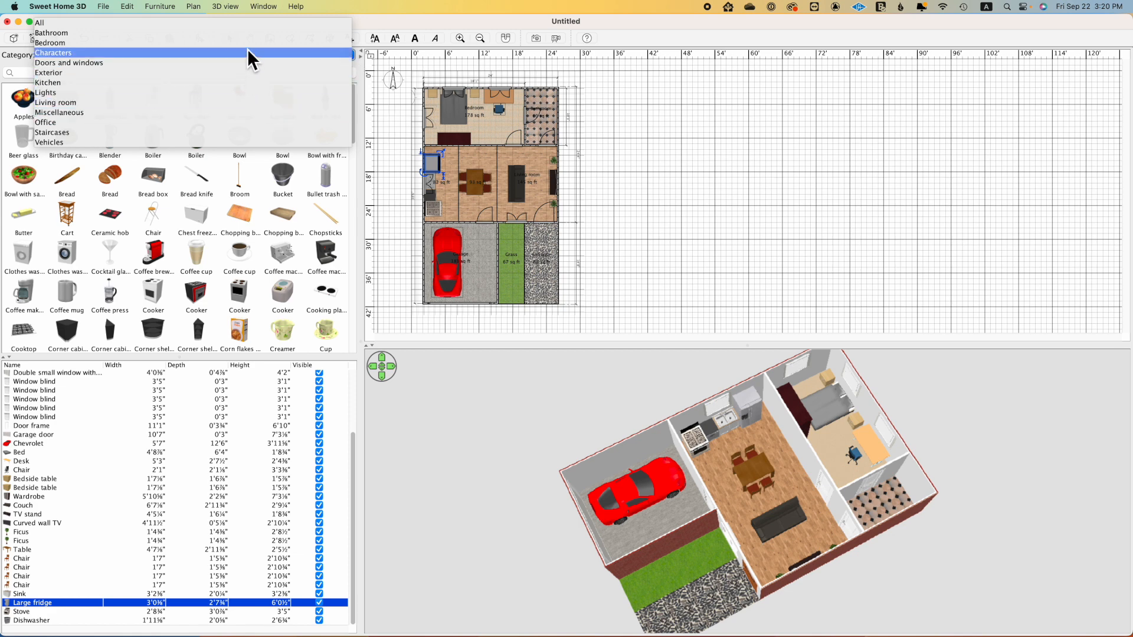
left_click(247, 33)
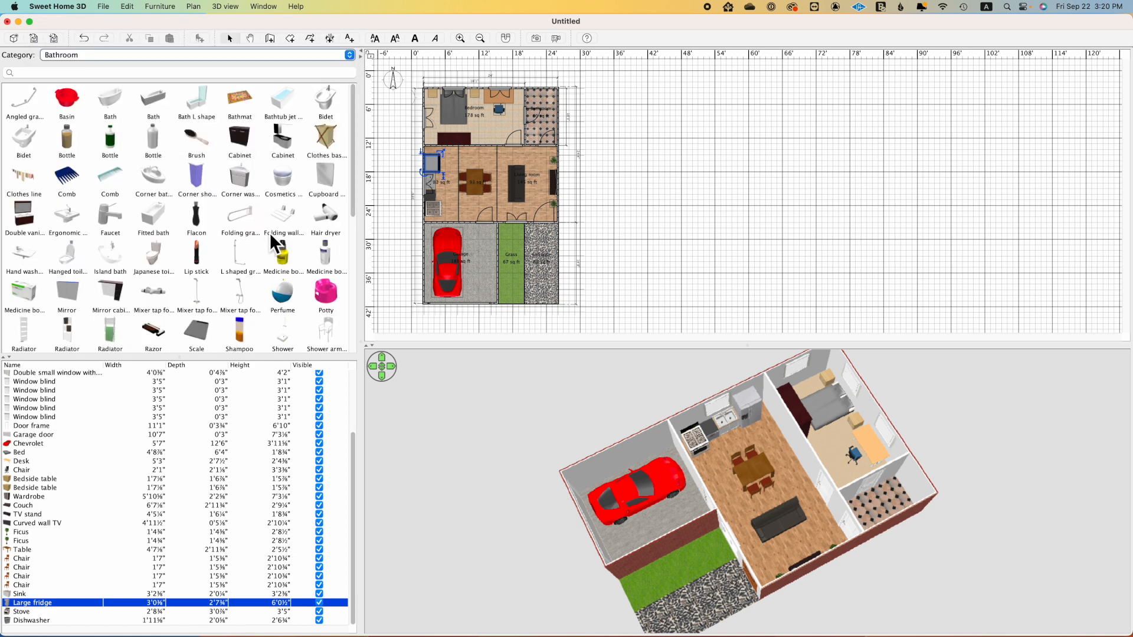
mouse_move(262, 282)
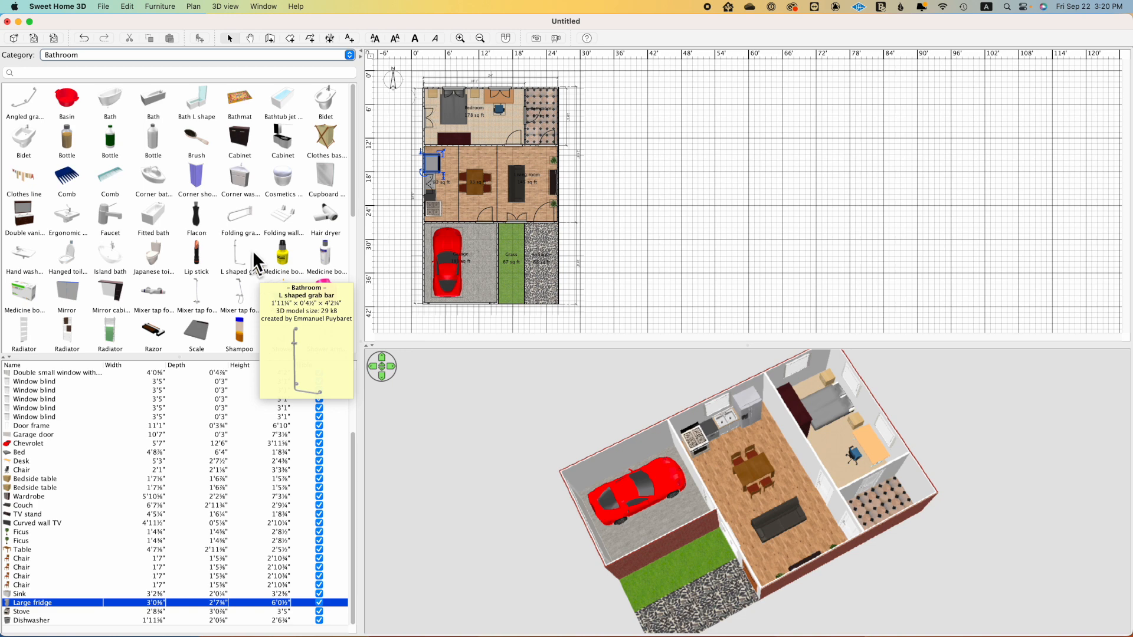
mouse_move(237, 188)
left_click_drag(240, 190, 531, 143)
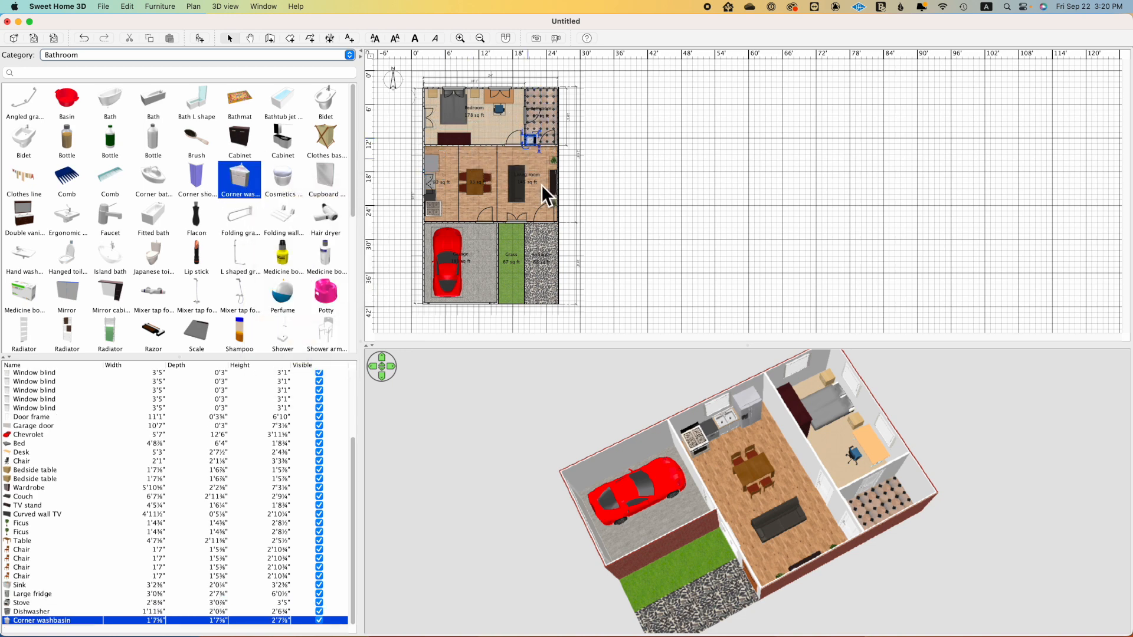
left_click_drag(834, 537, 692, 503)
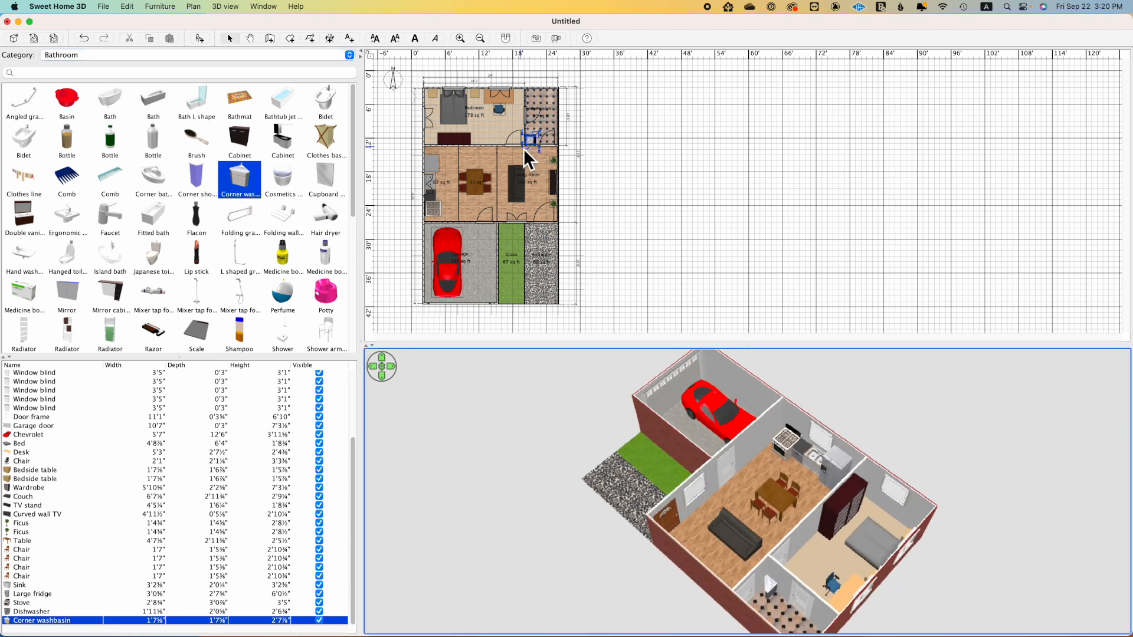
mouse_move(530, 153)
left_mouse_down()
mouse_move(526, 142)
mouse_move(550, 157)
mouse_move(543, 151)
left_mouse_up()
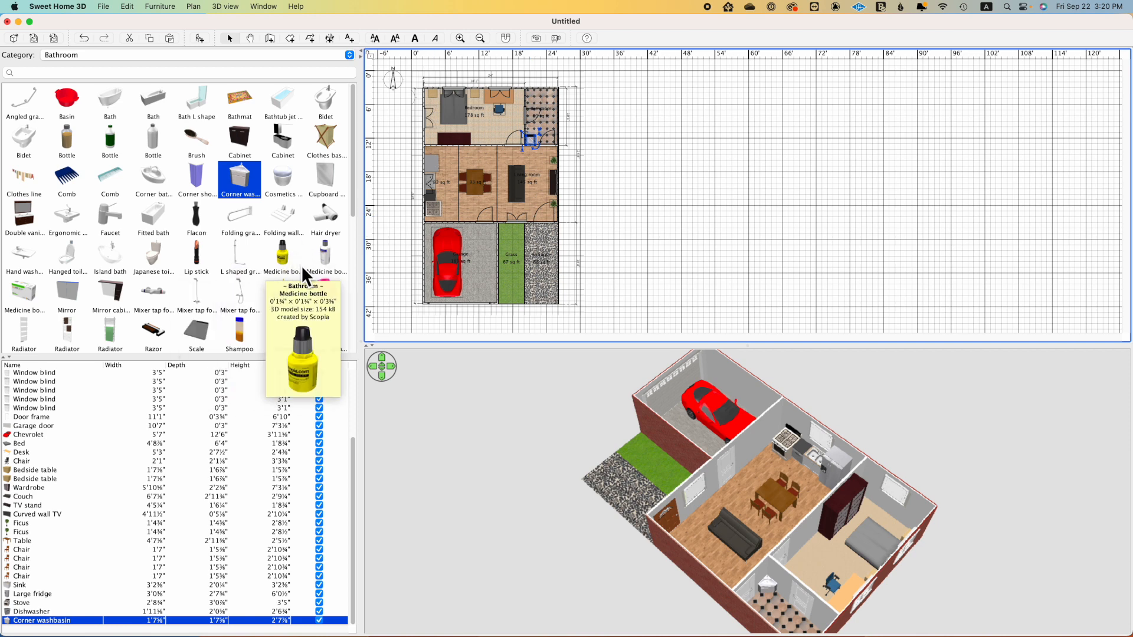
Step: Place the glass Shower cabin measuring 2'3½" × 2'3½" in the bathroom's northwest corner and adjust it to fit
scroll(300, 259, "down", 4)
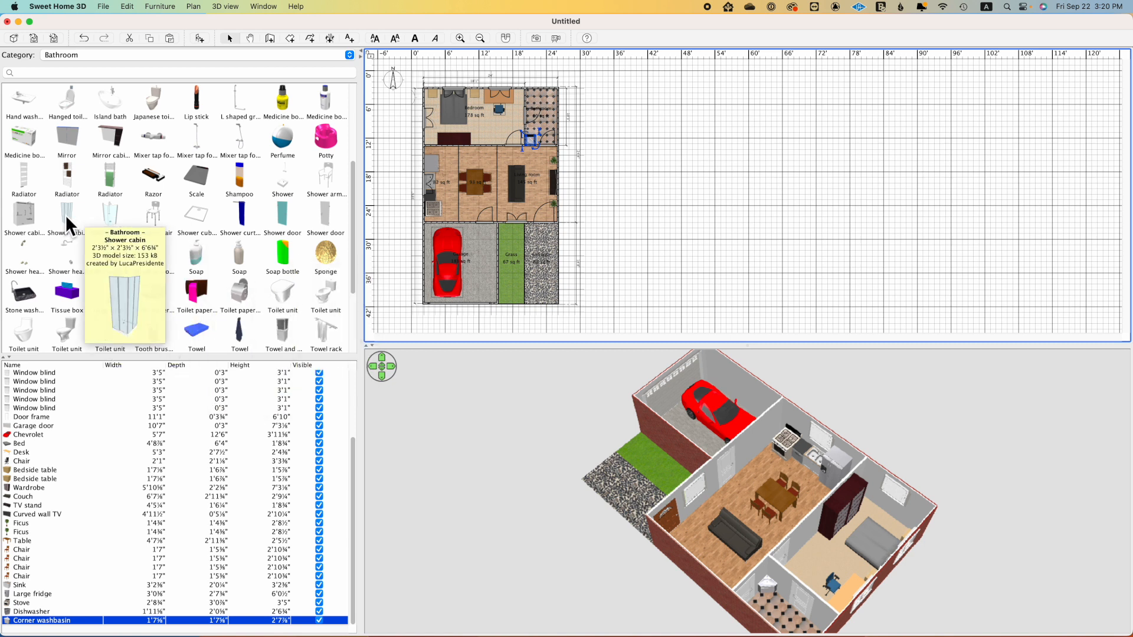
left_click_drag(67, 213, 526, 89)
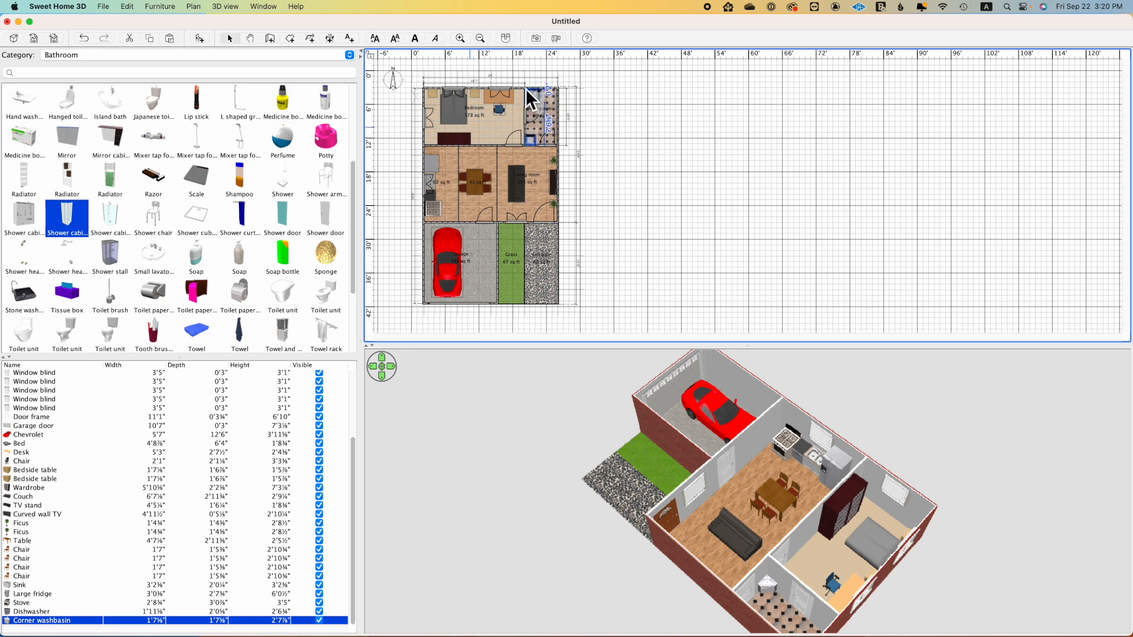
left_click_drag(734, 512, 826, 518)
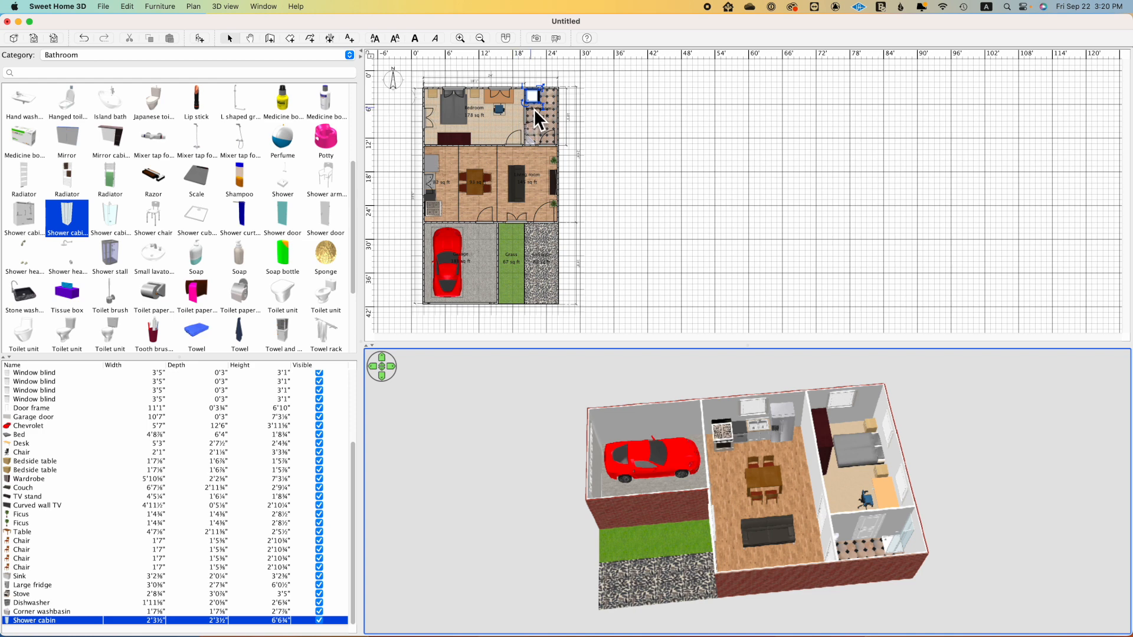
left_click_drag(525, 88, 531, 96)
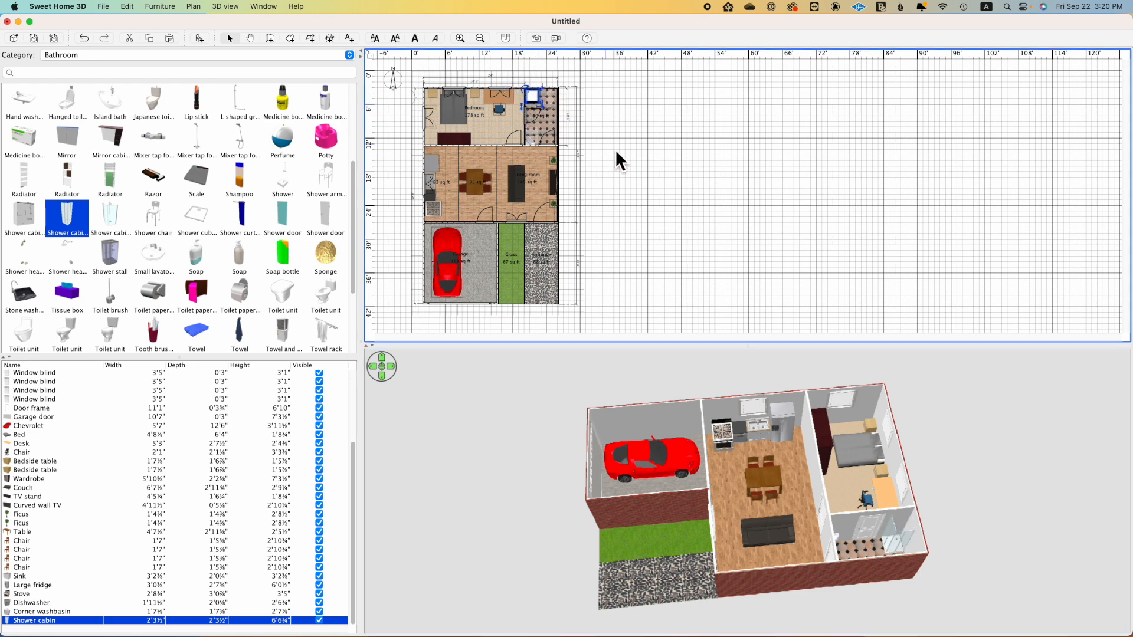
left_click_drag(767, 472, 885, 479)
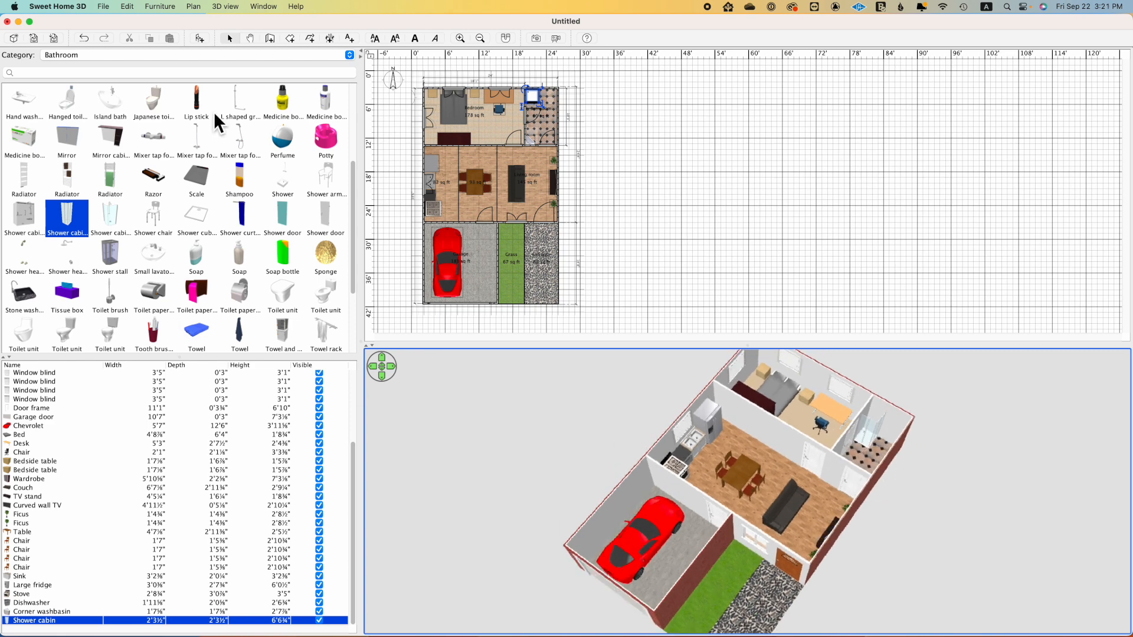
Step: Search the bathroom catalog for "toil" and place a Toilet unit against the bathroom's north wall, east of the shower cabin
left_click(157, 72)
type("toil")
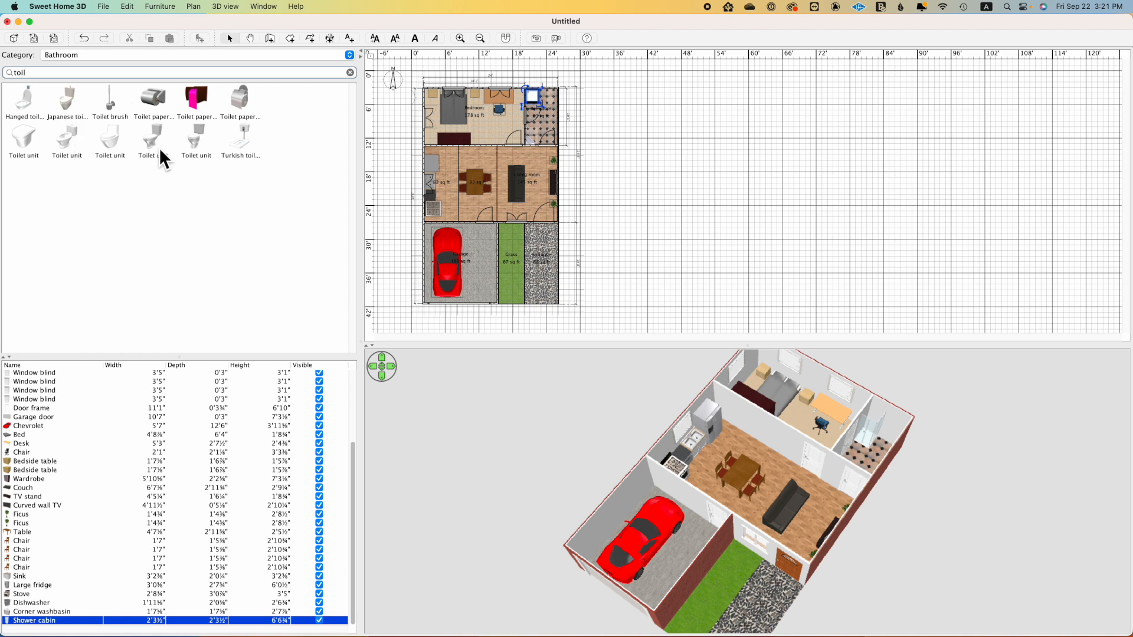
left_click_drag(194, 140, 550, 92)
left_click_drag(825, 444, 848, 470)
left_click_drag(555, 105, 556, 104)
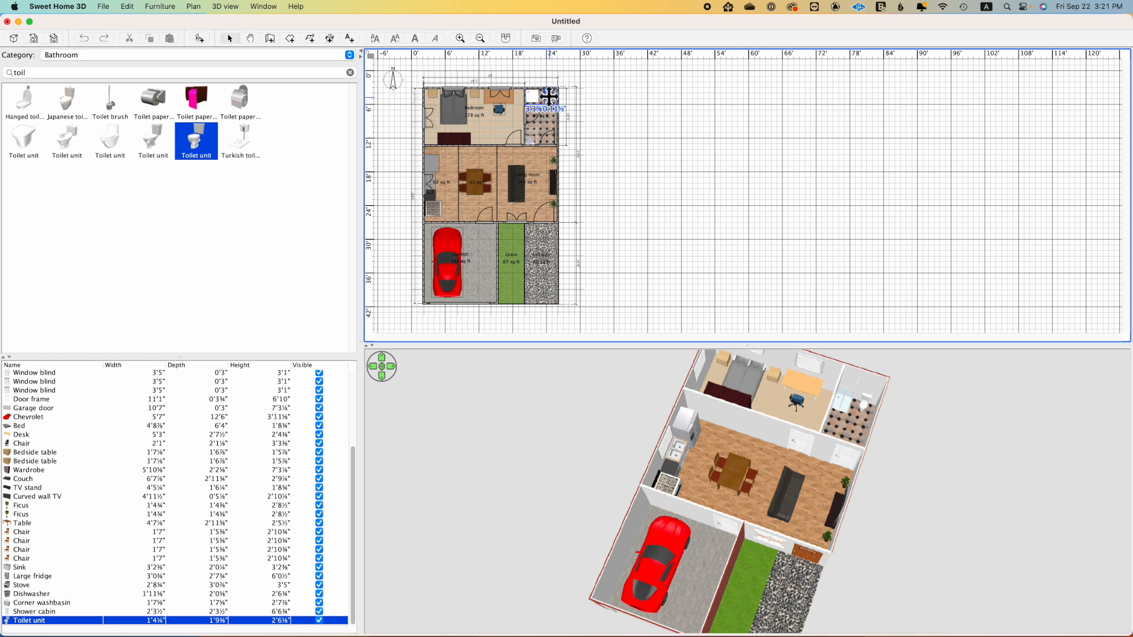
left_click_drag(770, 504, 637, 534)
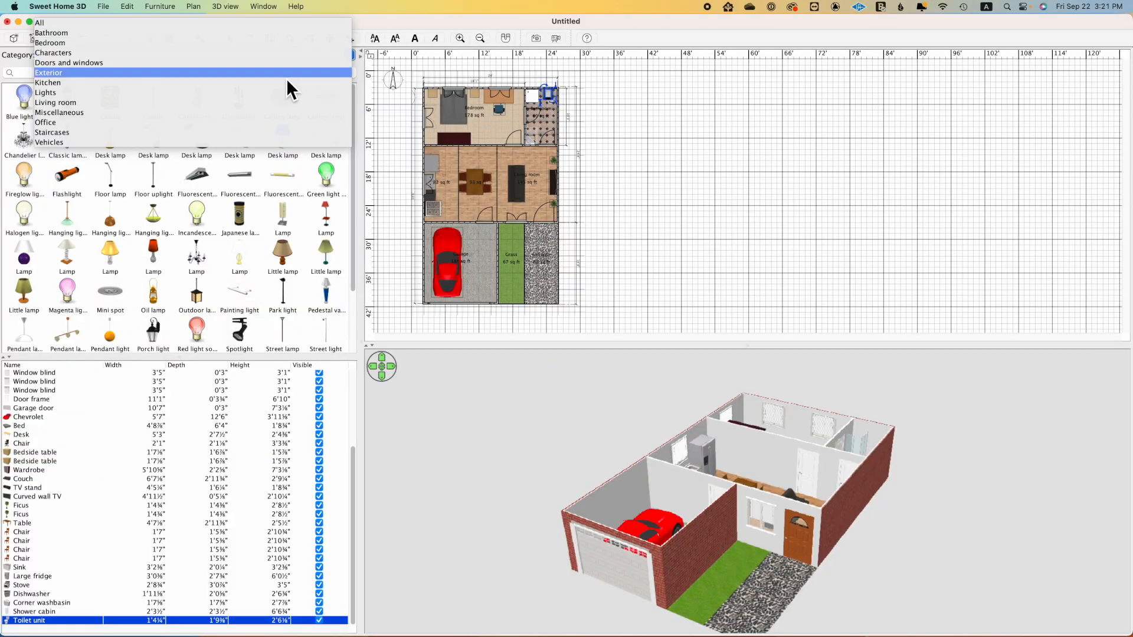
Step: Search the Exterior category for "bush" and place three Bush items in a north-south row on the grass strip
left_click(285, 77)
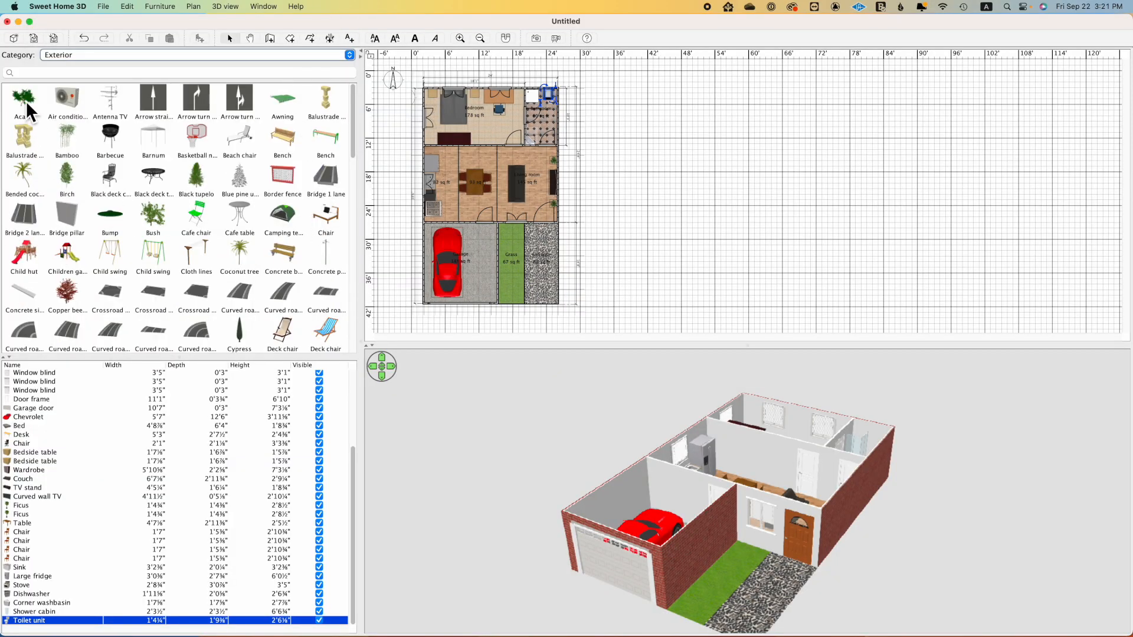
left_click(66, 72)
type("bush")
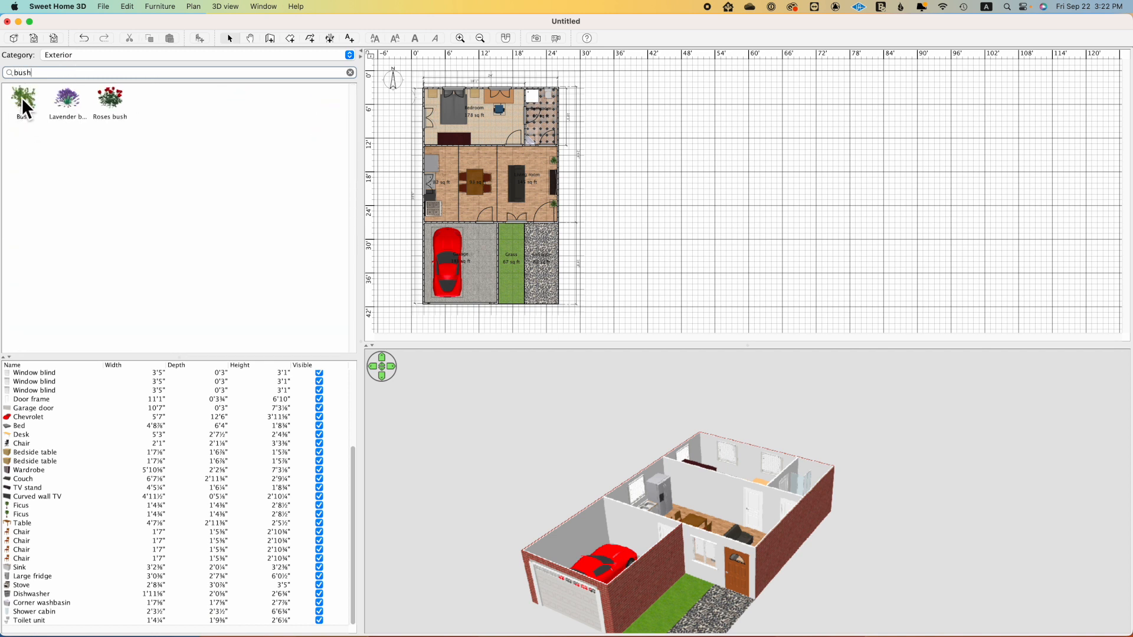
left_click_drag(358, 229, 509, 277)
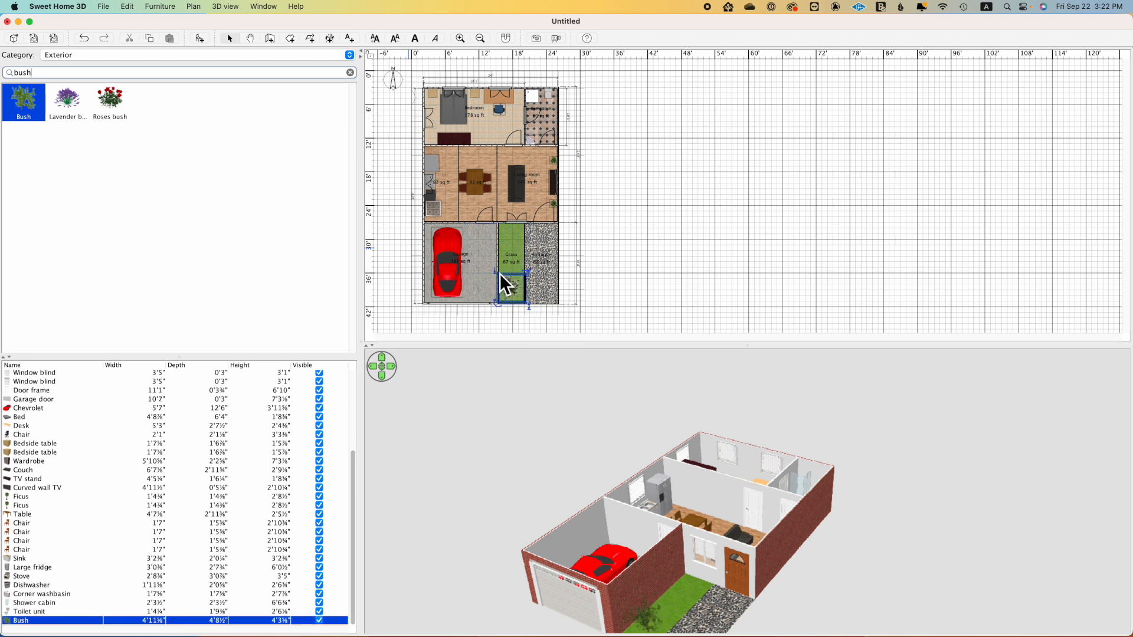
left_click_drag(170, 171, 504, 254)
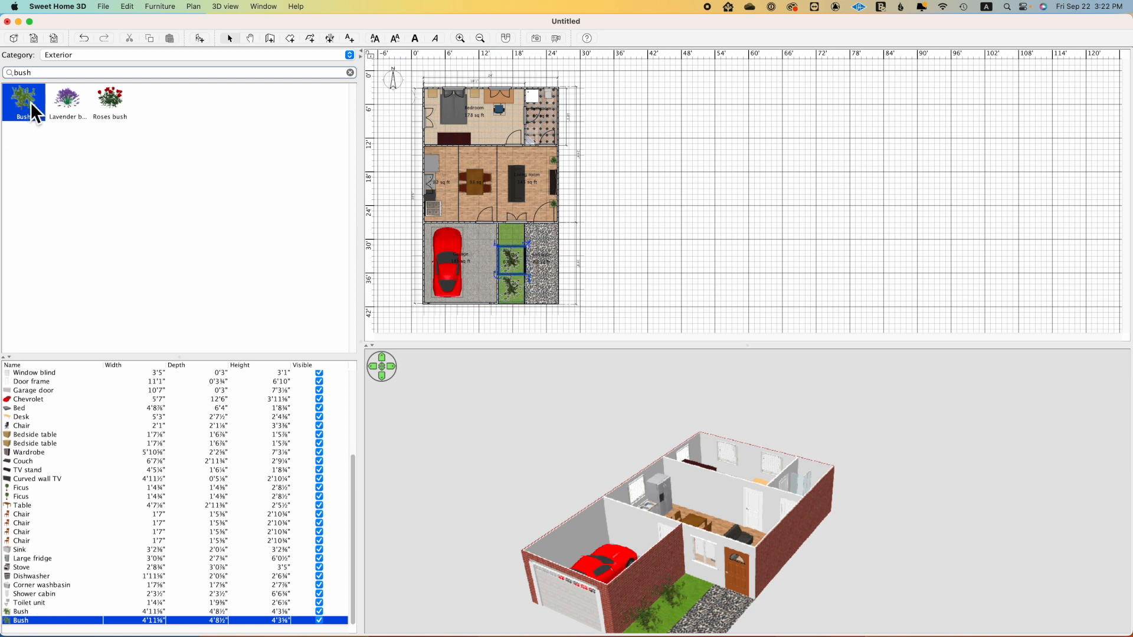
left_click_drag(27, 101, 498, 228)
left_click_drag(815, 522, 724, 490)
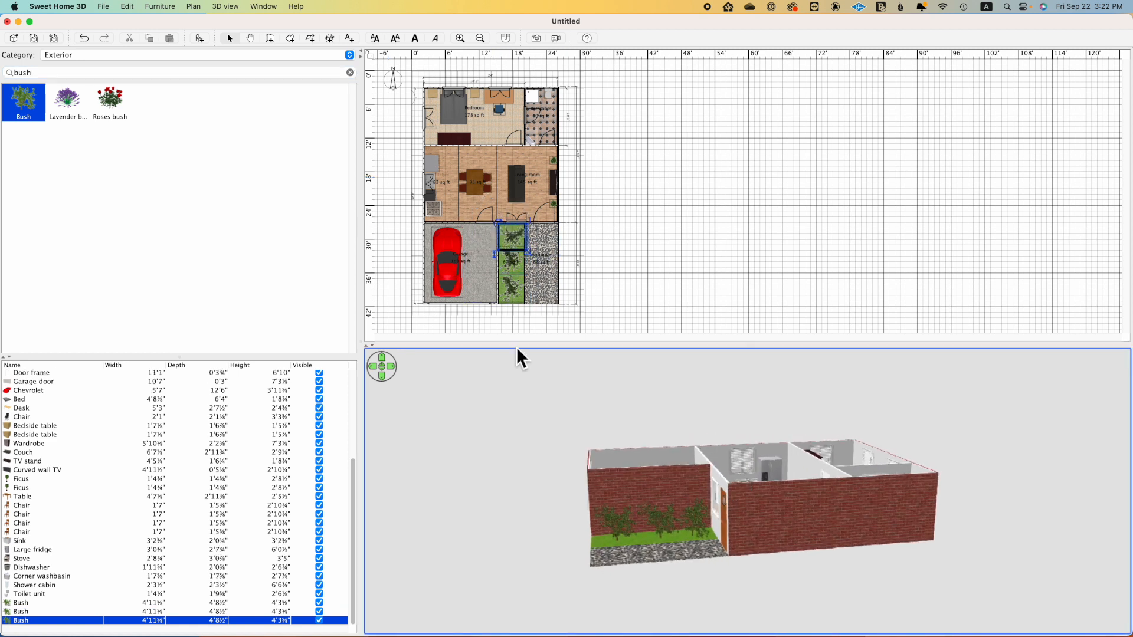
Step: Reposition the southern and middle bushes to space the row more evenly along the grass strip
left_click_drag(517, 299, 511, 291)
left_click(512, 264)
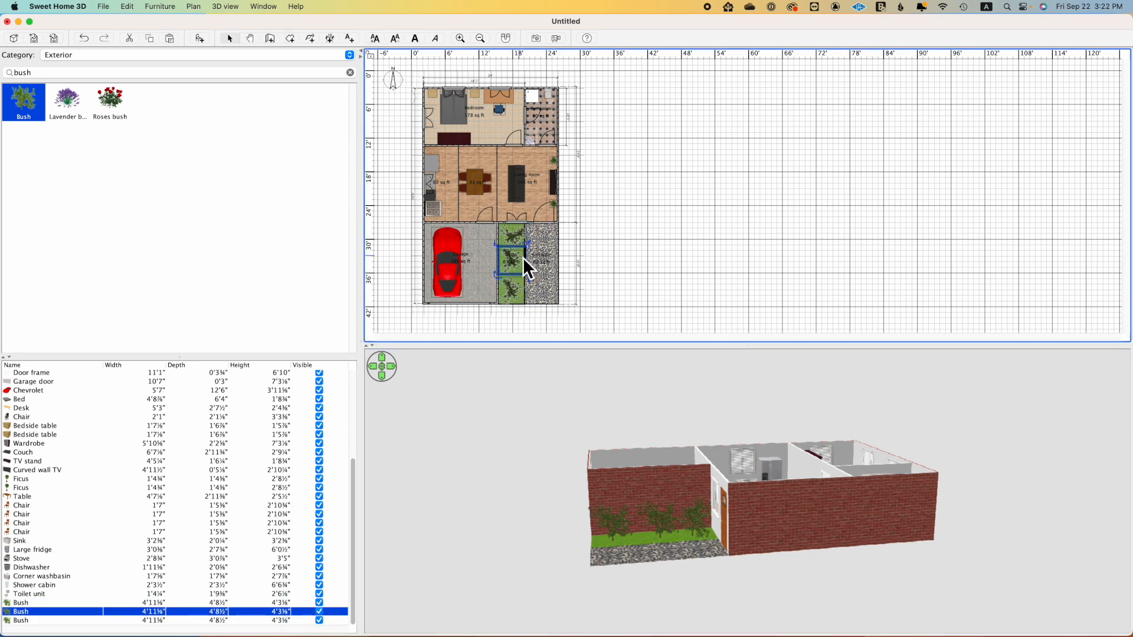
left_click_drag(516, 258, 517, 269)
left_click_drag(720, 581, 757, 568)
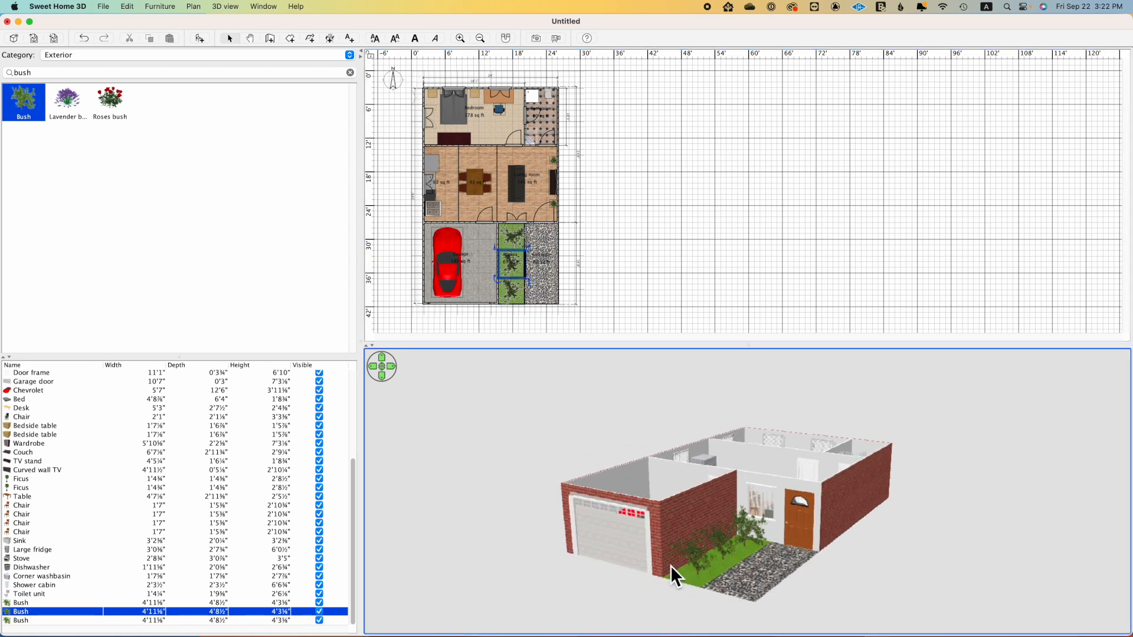
Step: Place four Roses bush items among the bushes, spread from north to south along the grass strip
left_click_drag(114, 104, 507, 240)
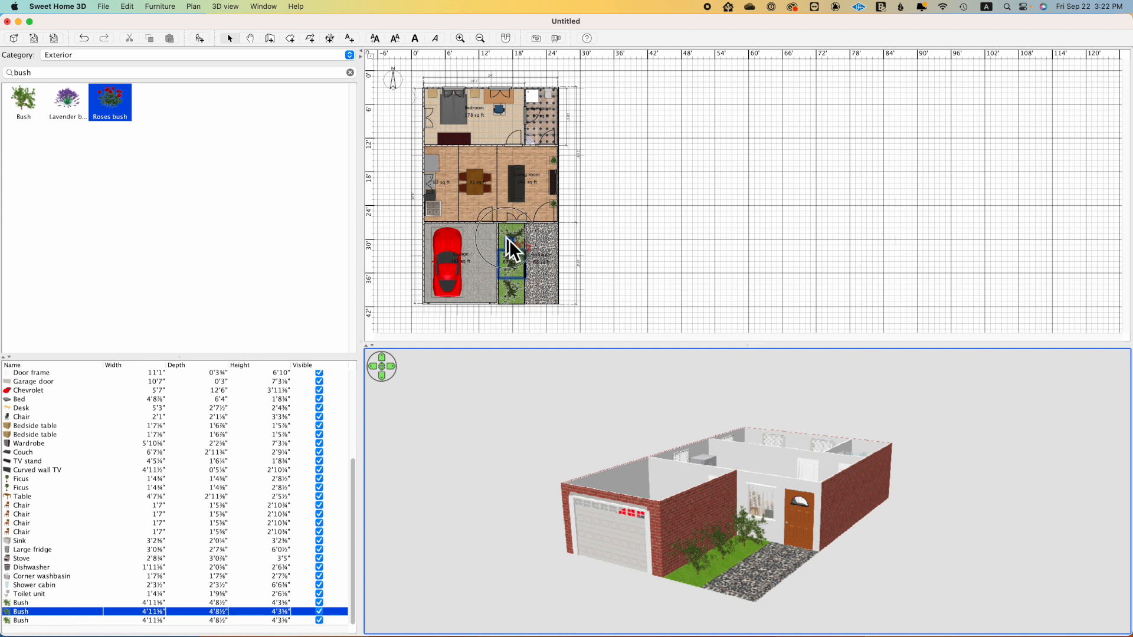
left_click_drag(509, 242, 515, 242)
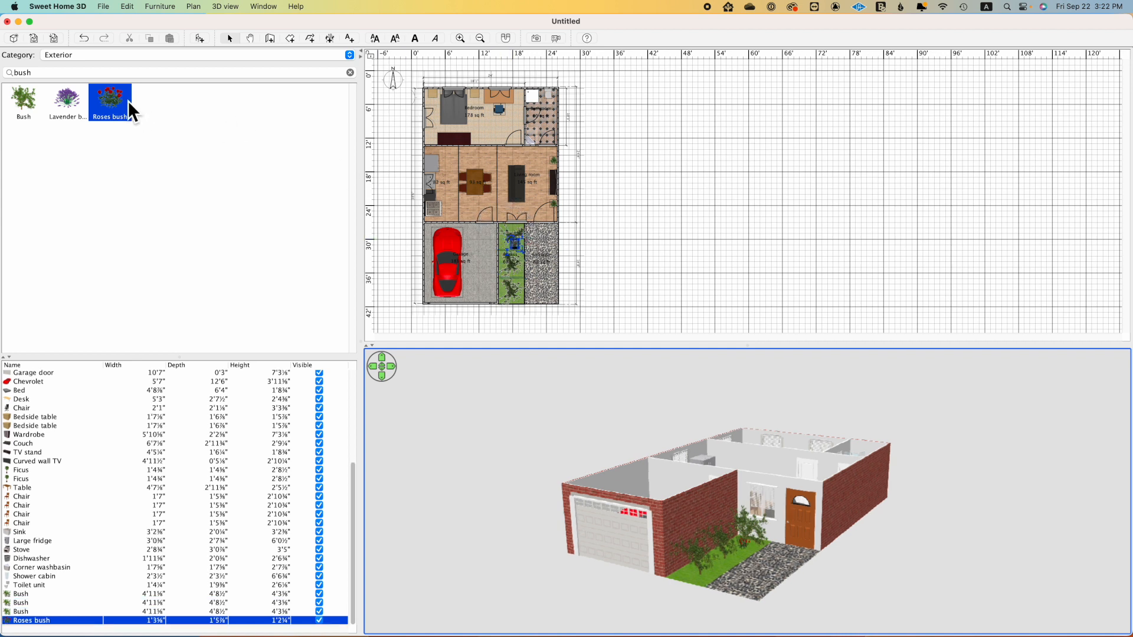
left_click_drag(131, 107, 516, 272)
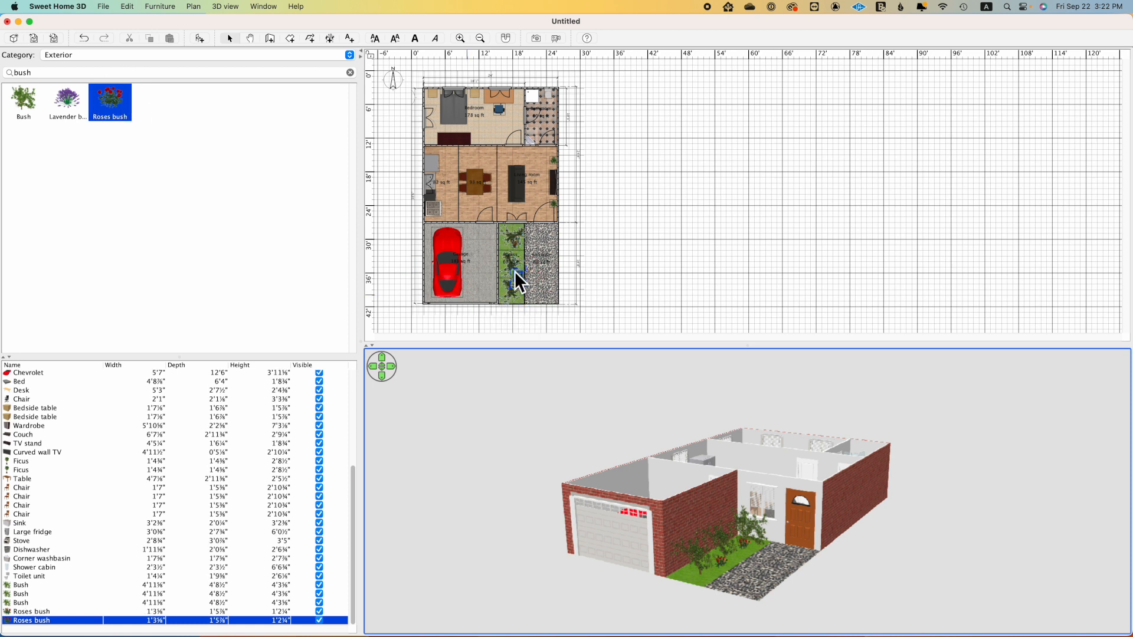
left_click_drag(111, 106, 515, 253)
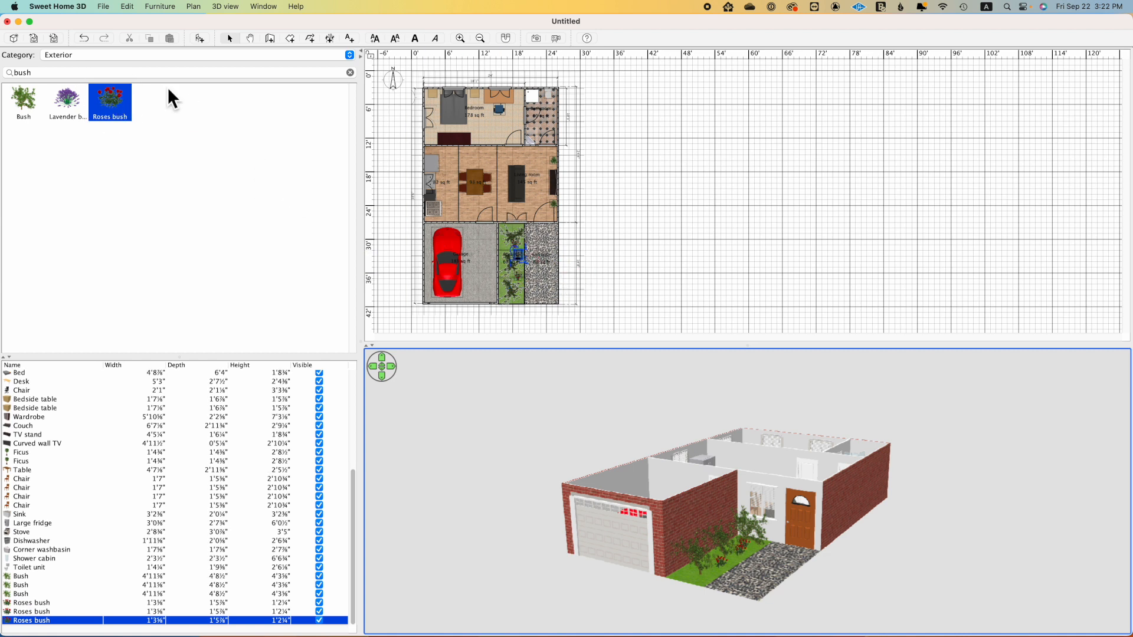
left_click_drag(117, 108, 519, 291)
left_click_drag(679, 561, 699, 593)
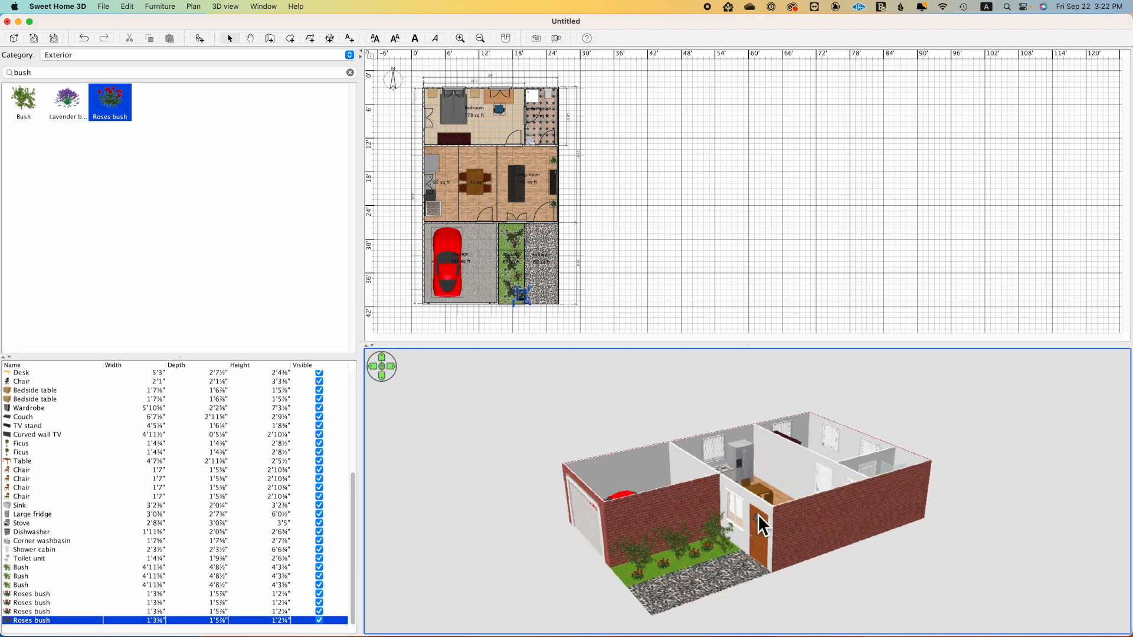
left_click_drag(757, 514, 857, 513)
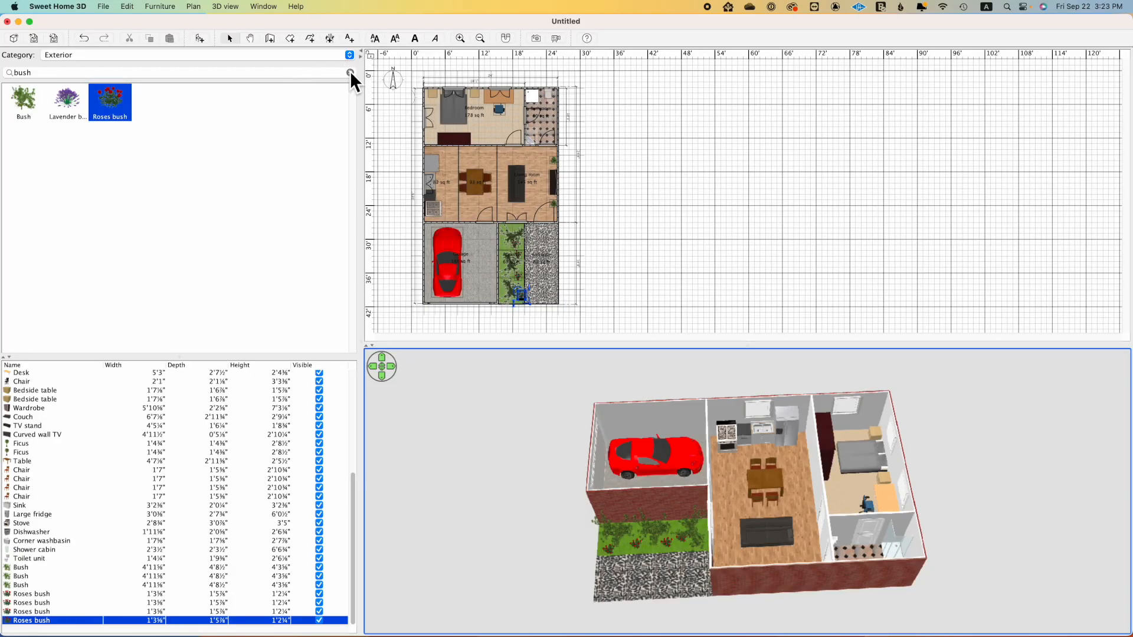
Step: Clear the catalog search, switch to the Lights category and place two 1'6⅛" square Ceiling lamps in the kitchen, one north and one south
left_click(350, 72)
left_click(350, 55)
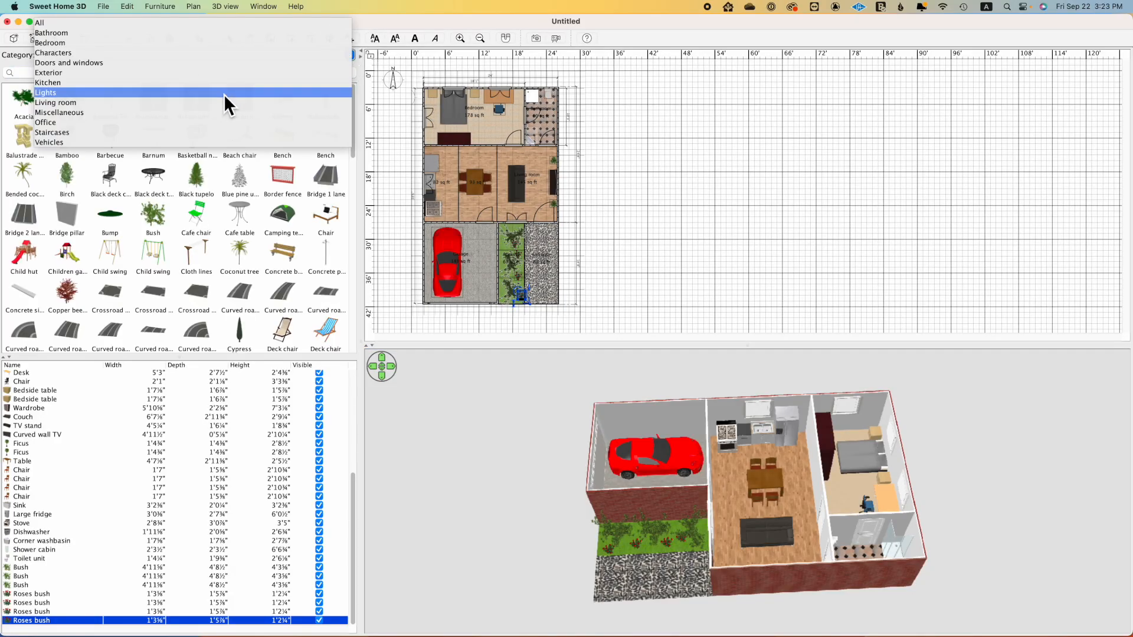
left_click(225, 97)
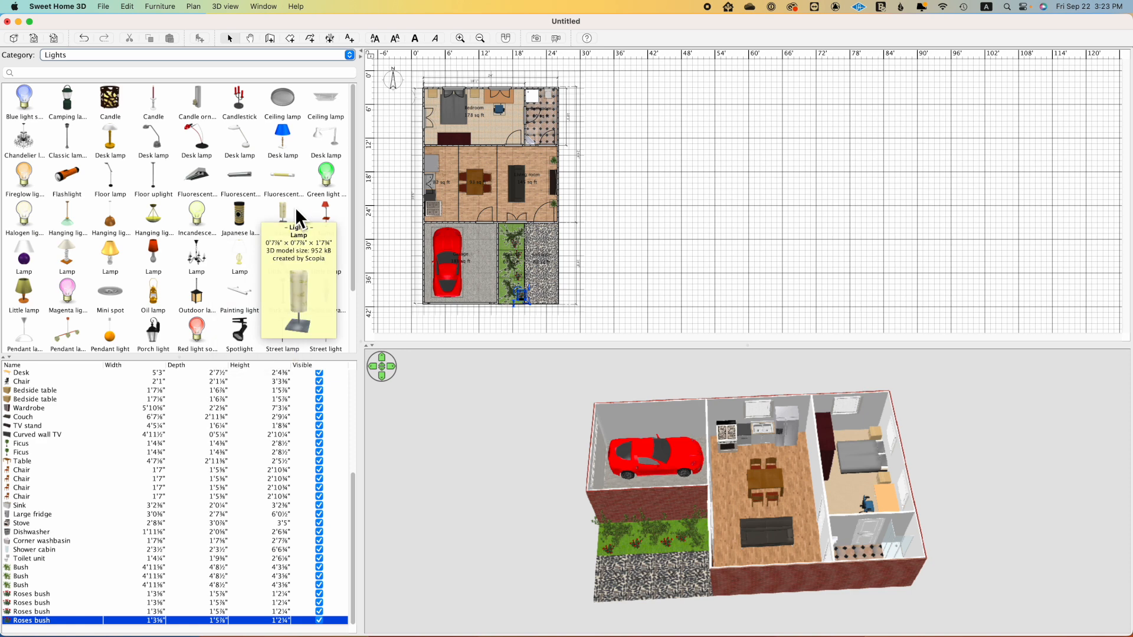
scroll(294, 205, "down", 2)
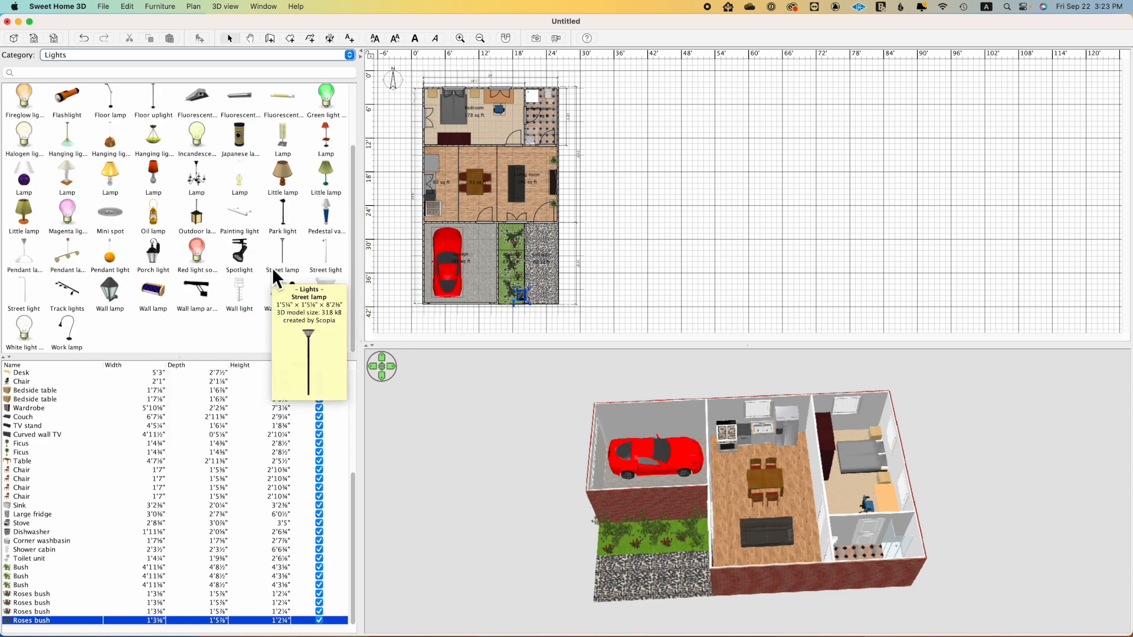
scroll(268, 264, "up", 2)
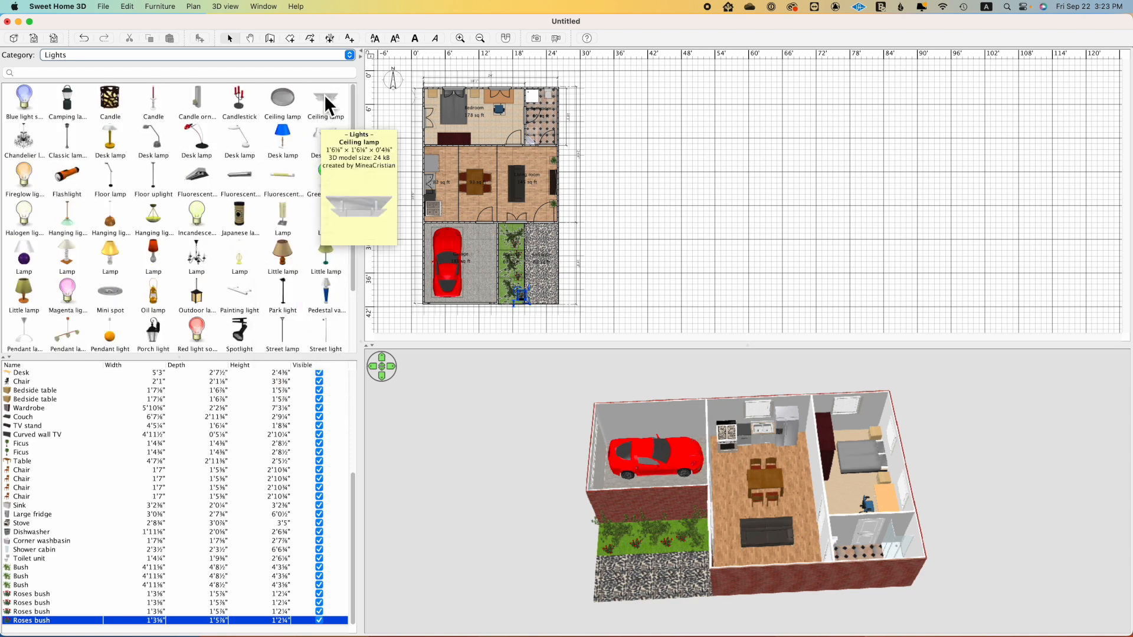
left_click_drag(326, 97, 451, 165)
left_click_drag(325, 104, 450, 196)
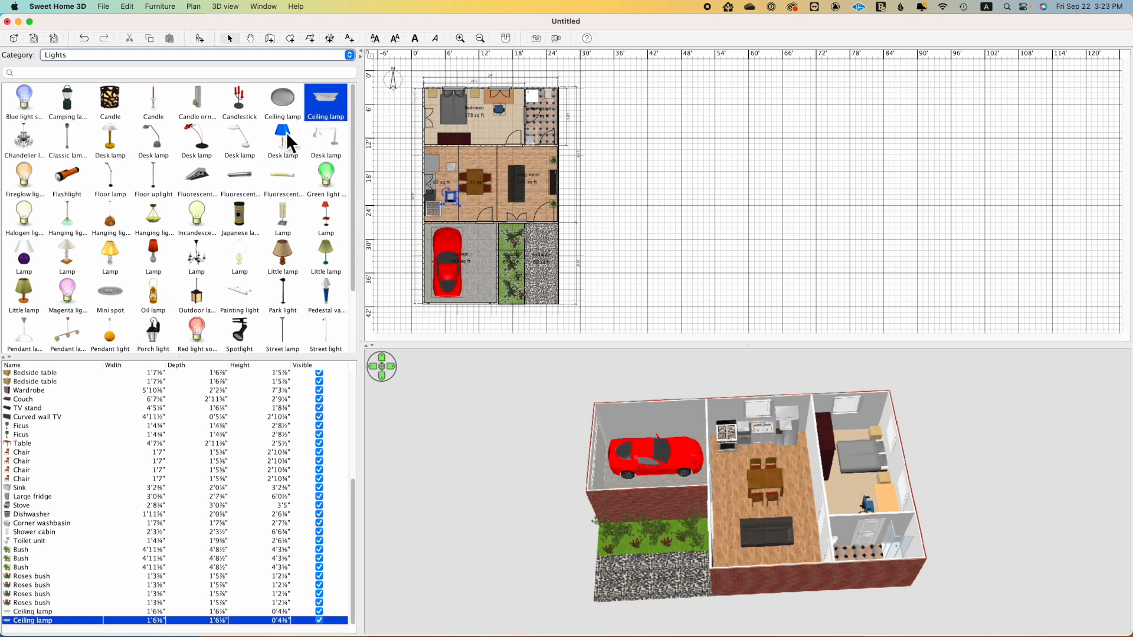
Step: Place two more of the square Ceiling lamps in the living room, near the couch's north and south ends
left_click_drag(318, 100, 528, 166)
left_click_drag(328, 102, 513, 200)
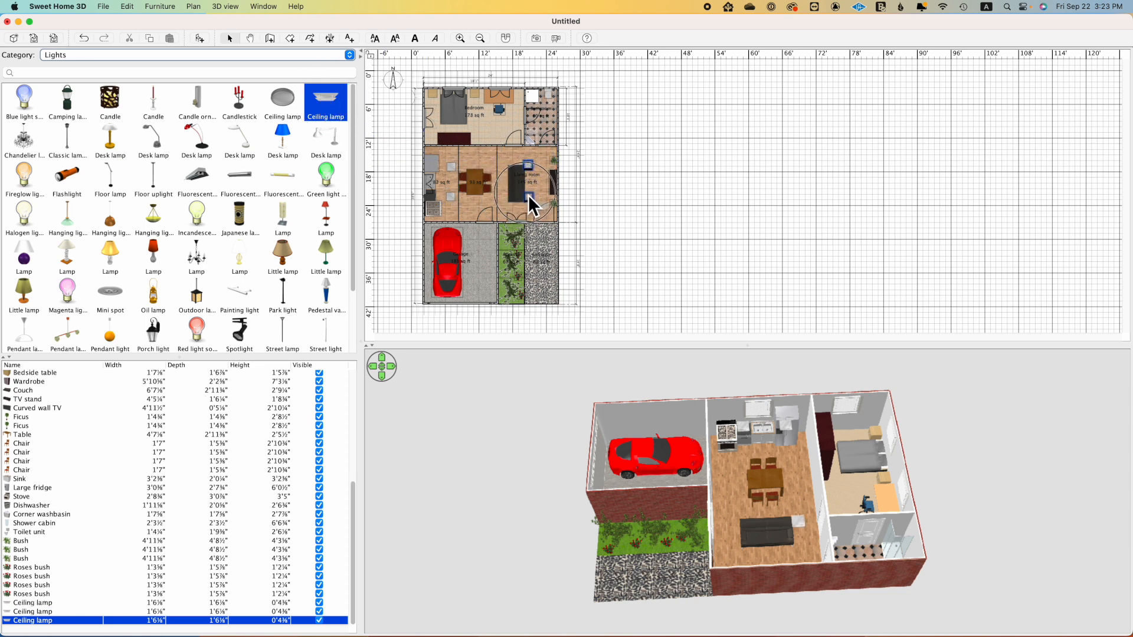
left_click_drag(527, 194, 527, 195)
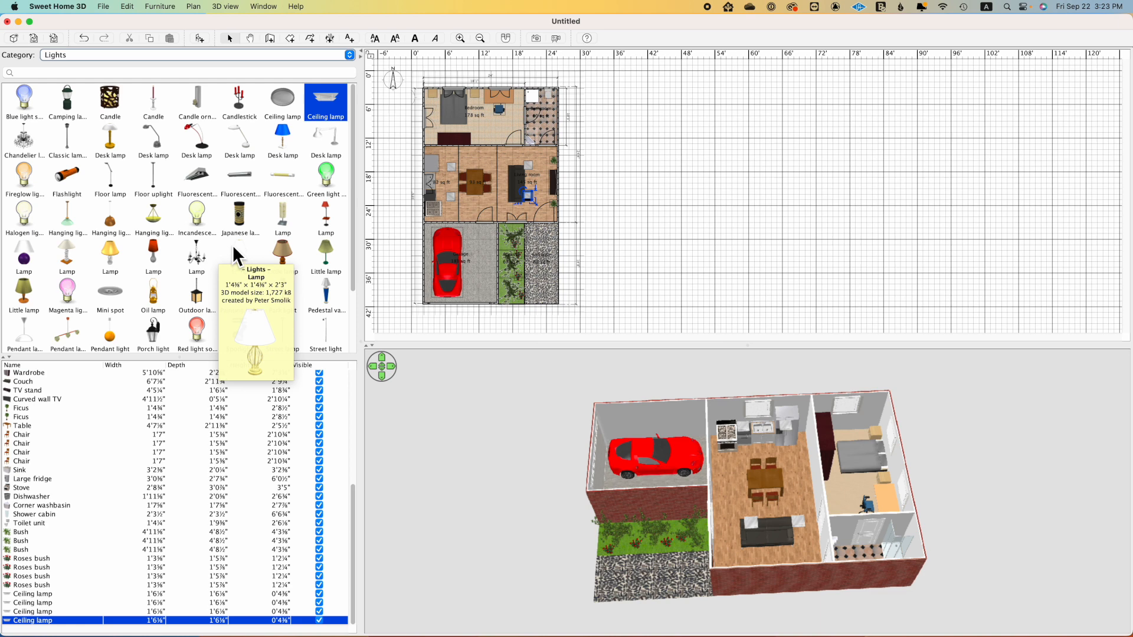
Step: Place a Pendant lamp measuring 1'11⅝" × 1'11⅝" in the dining area and centre it over the table
scroll(230, 242, "down", 2)
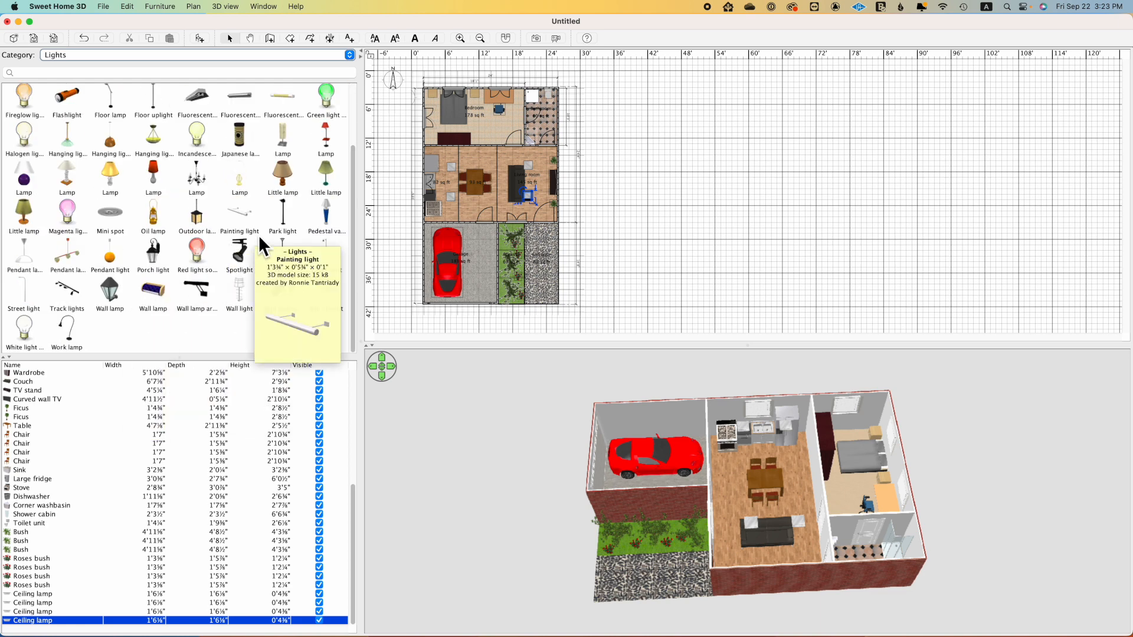
scroll(255, 232, "up", 2)
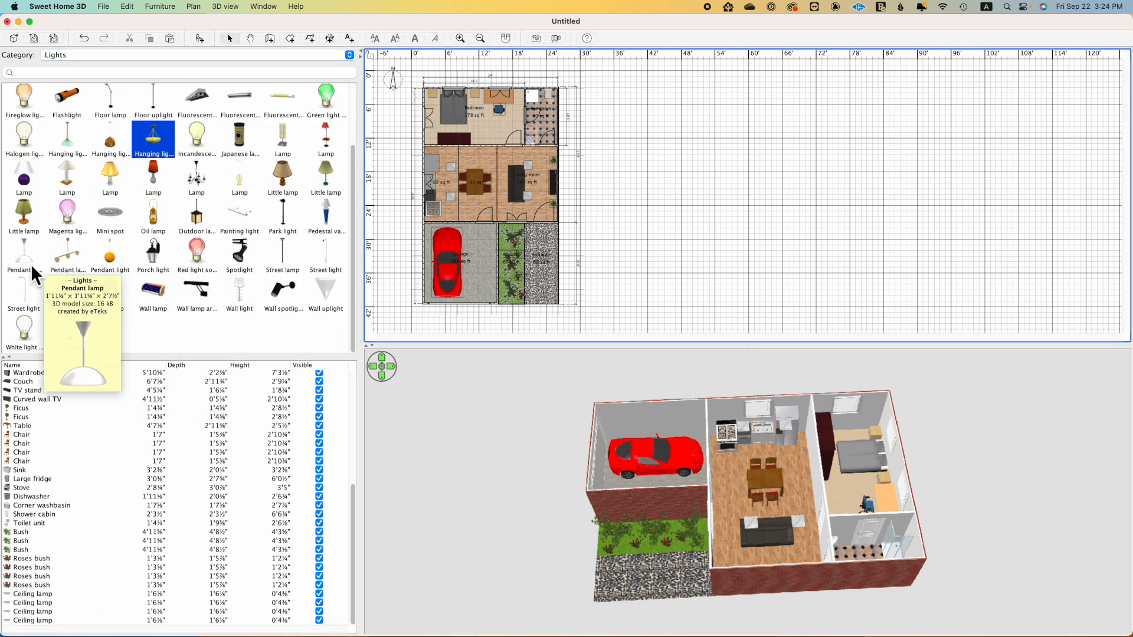
left_click_drag(31, 263, 503, 247)
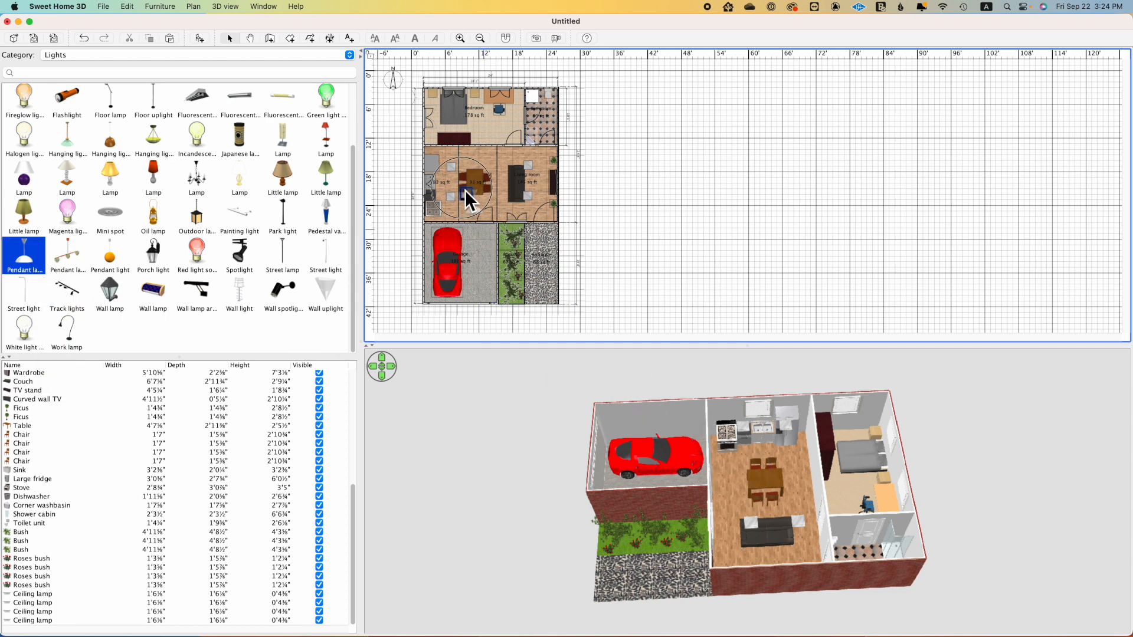
left_click_drag(472, 178, 482, 189)
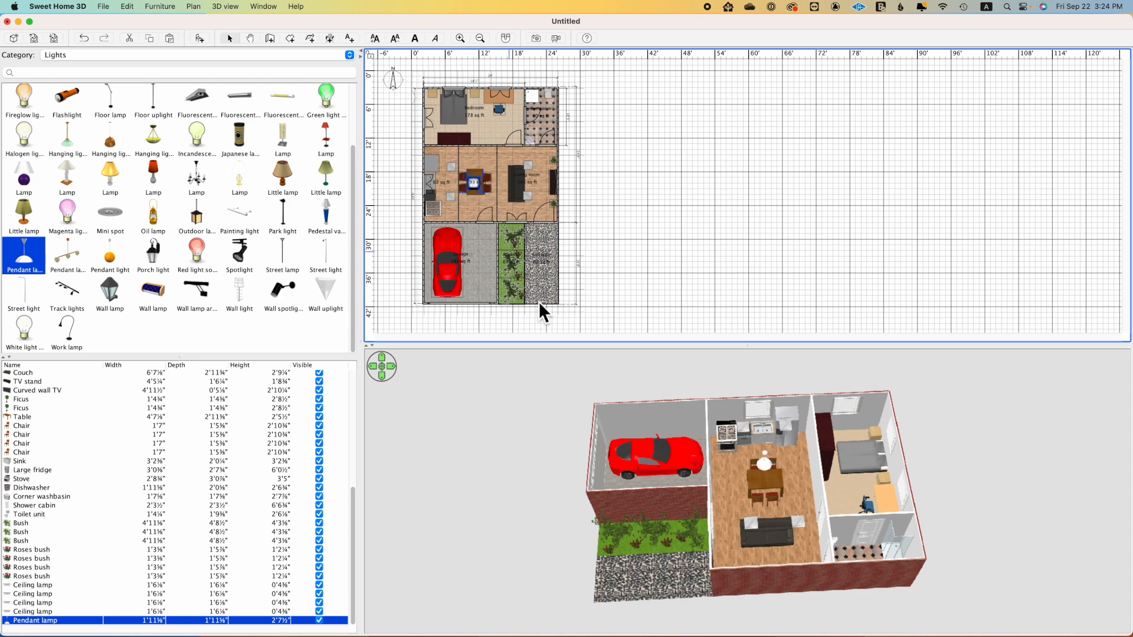
Step: Place a brown-shaded Little lamp measuring 1'1" × 1'1" on each of the two bedside tables in the bedroom
left_click_drag(698, 466, 770, 515)
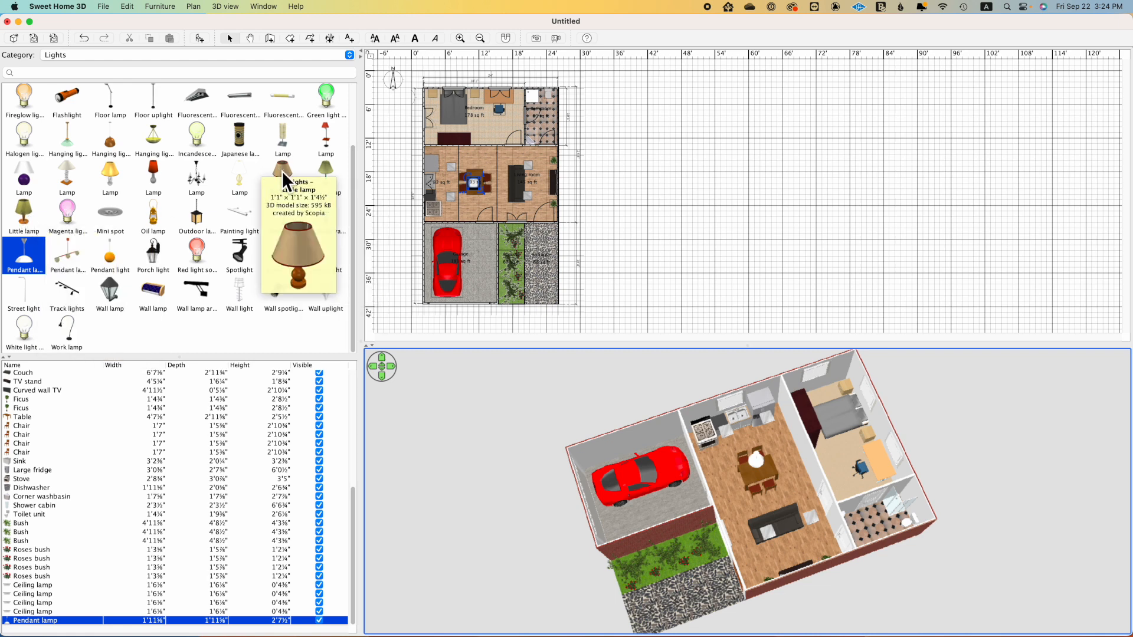
left_click_drag(281, 172, 431, 91)
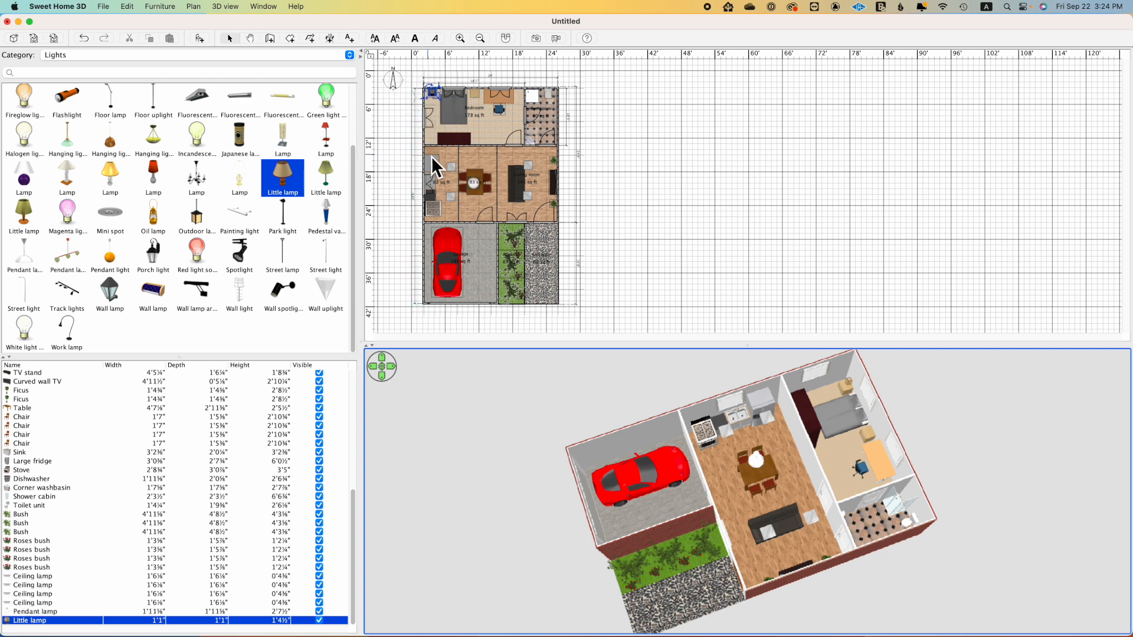
left_click_drag(289, 179, 473, 95)
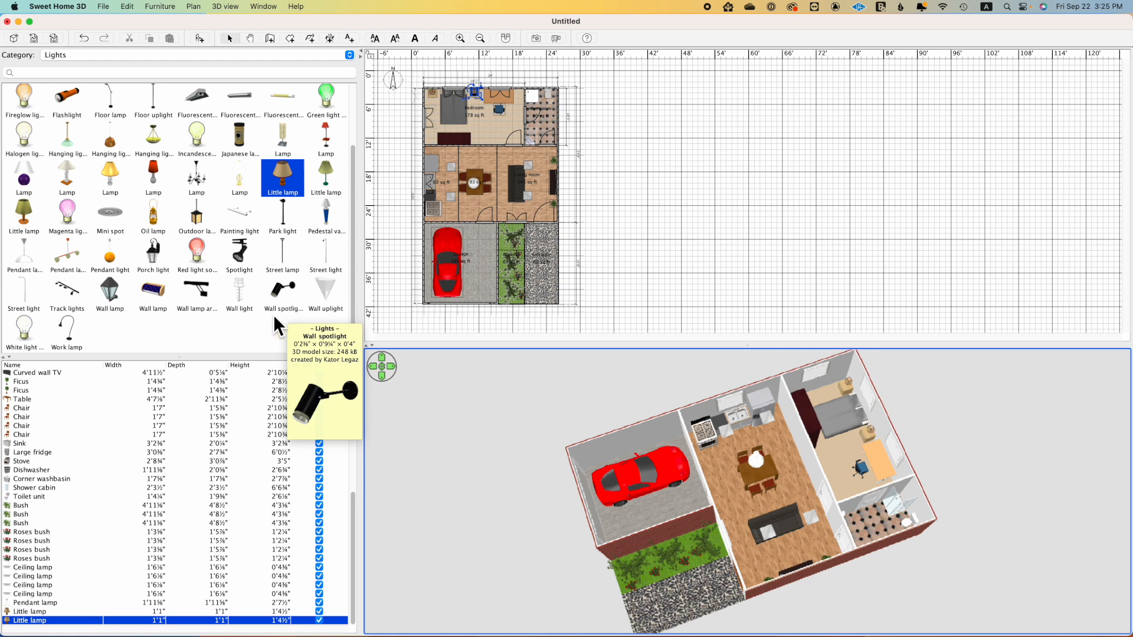
Step: Place a Floor lamp in the bedroom's northeast corner beside the desk and angle it toward the desk area
mouse_move(171, 232)
scroll(172, 232, "up", 3)
mouse_move(112, 172)
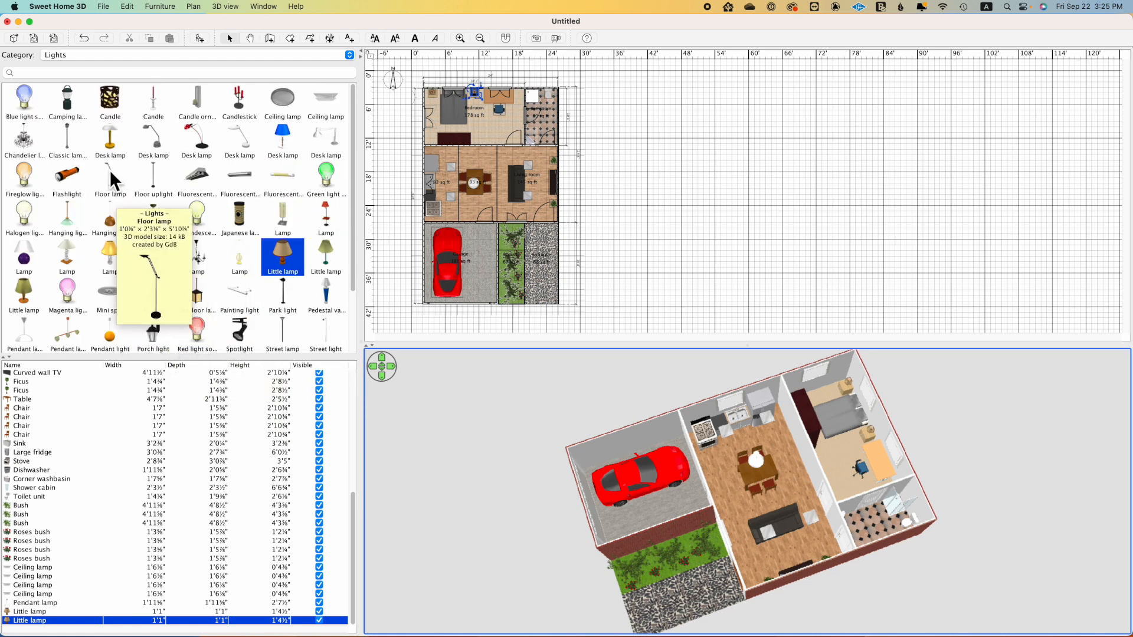
left_click_drag(109, 168, 519, 96)
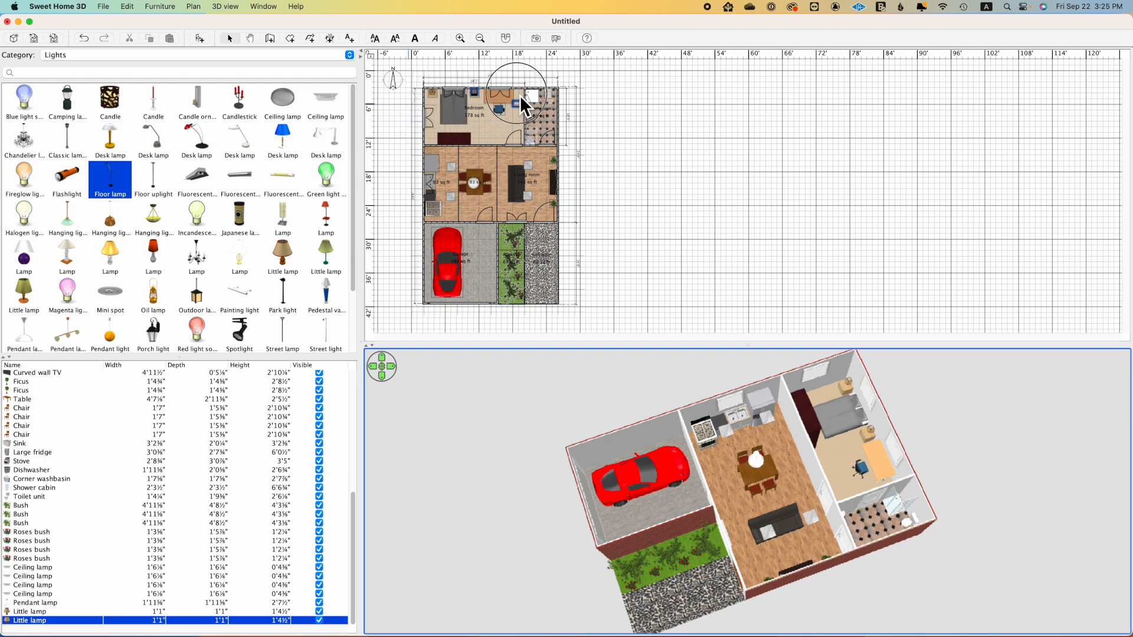
left_click_drag(732, 448, 821, 481)
mouse_move(517, 112)
left_mouse_down()
mouse_move(513, 97)
mouse_move(530, 83)
mouse_move(524, 101)
left_mouse_up()
Step: Place a square Ceiling lamp in the middle of the bathroom and a 3'5⅜" wide Fluorescent light in the middle of the garage
left_click_drag(784, 455, 516, 436)
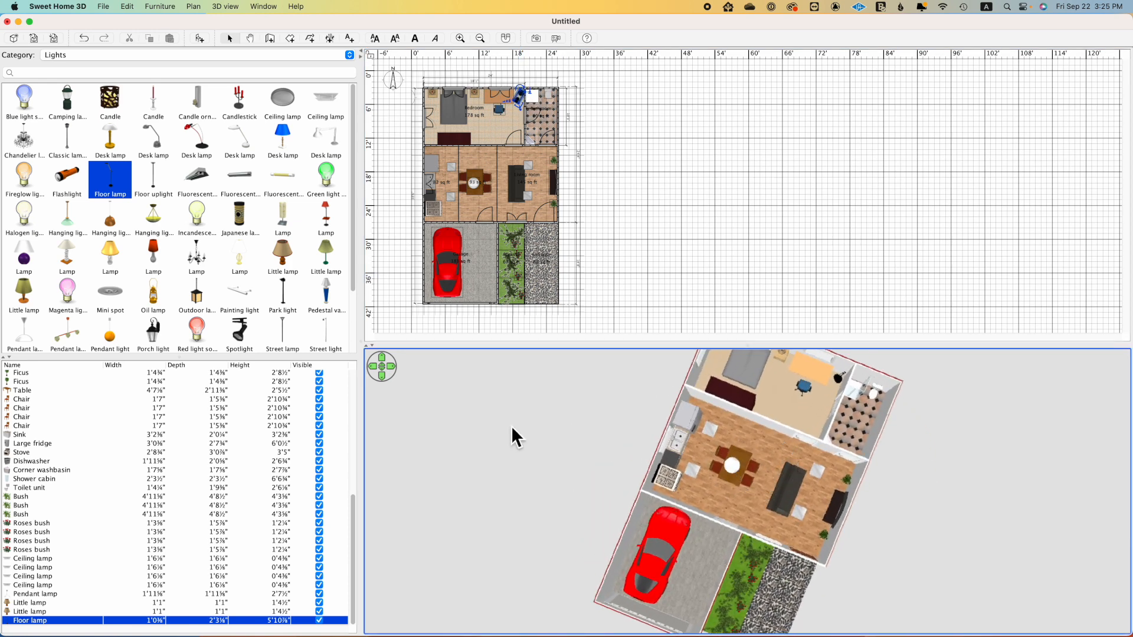
left_click_drag(326, 102, 542, 119)
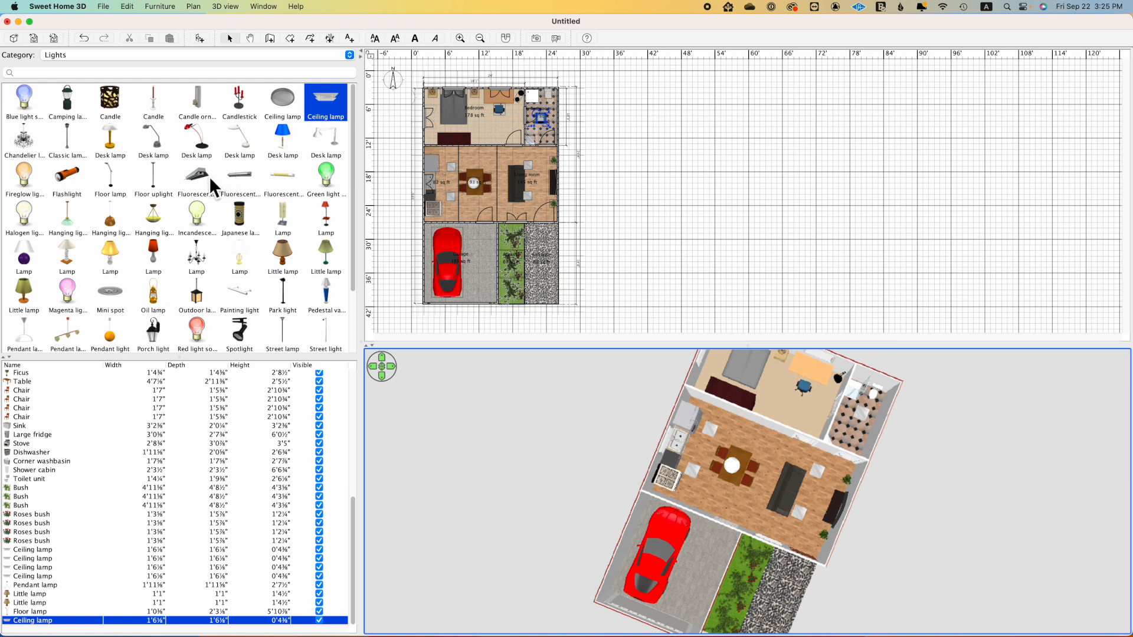
left_click_drag(197, 177, 454, 256)
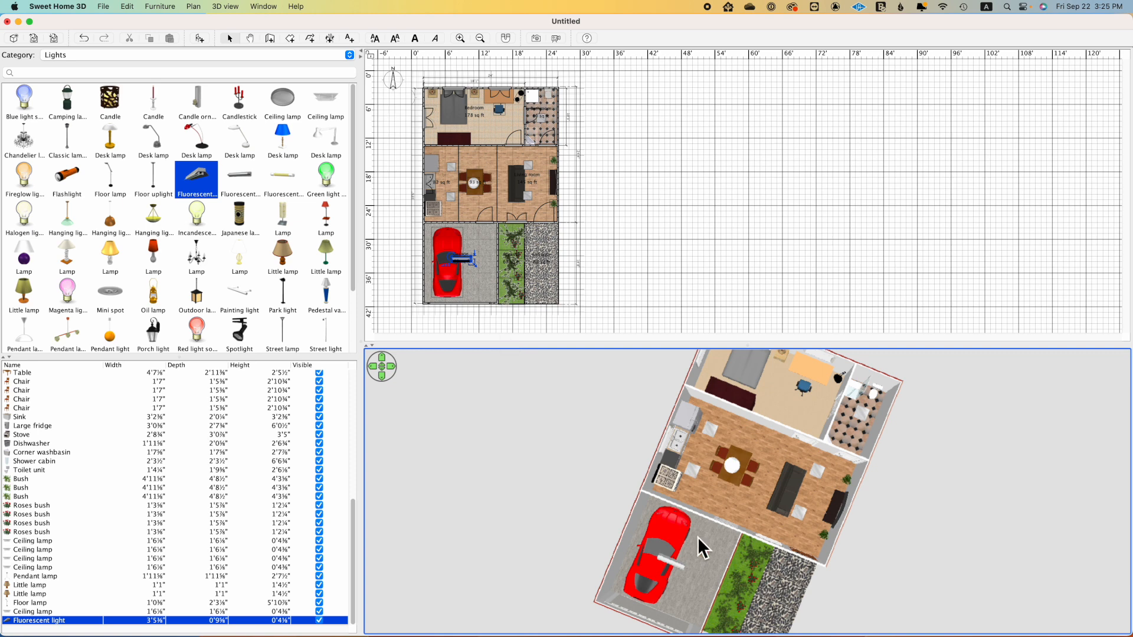
Step: Place a Porch light on the house's exterior wall at the front door, facing the gravel area
left_click_drag(695, 535, 702, 508)
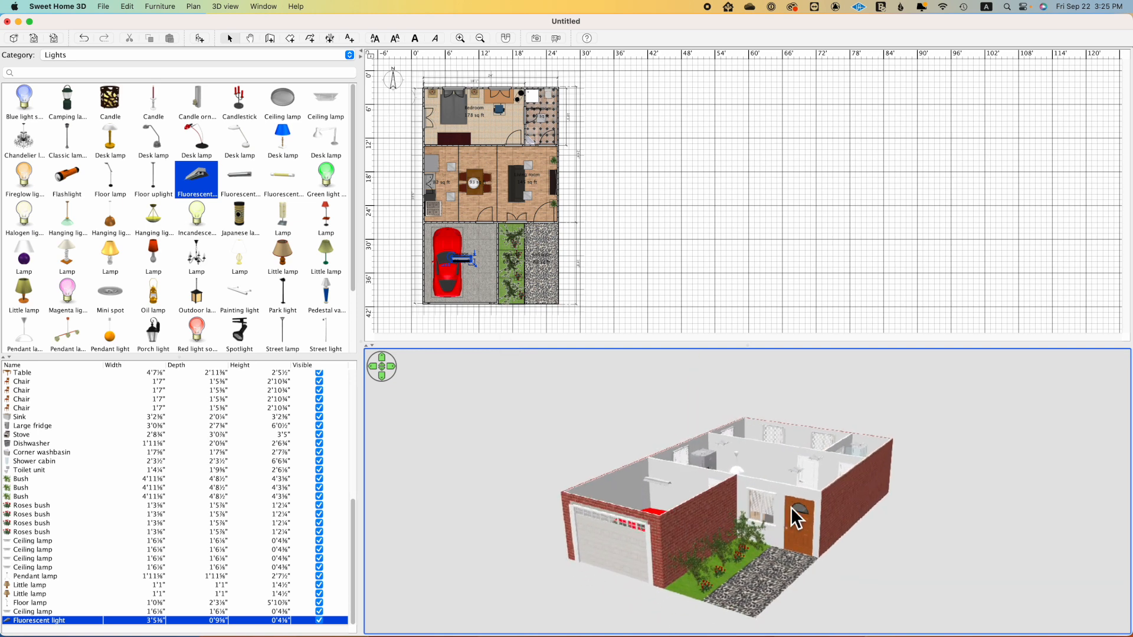
scroll(256, 243, "down", 3)
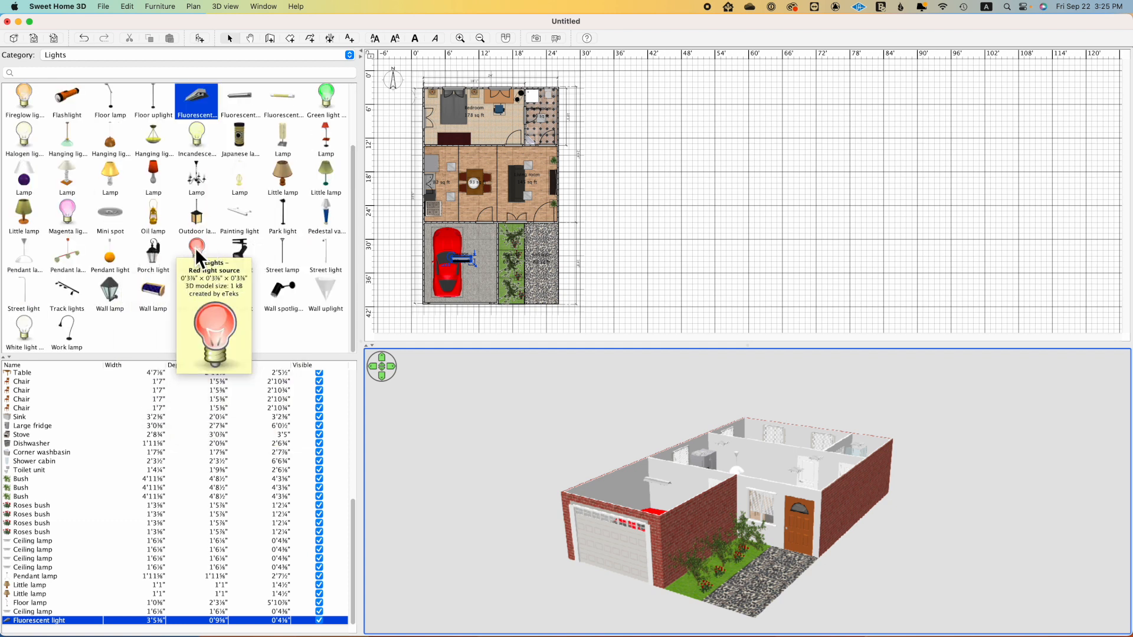
left_click_drag(158, 256, 543, 224)
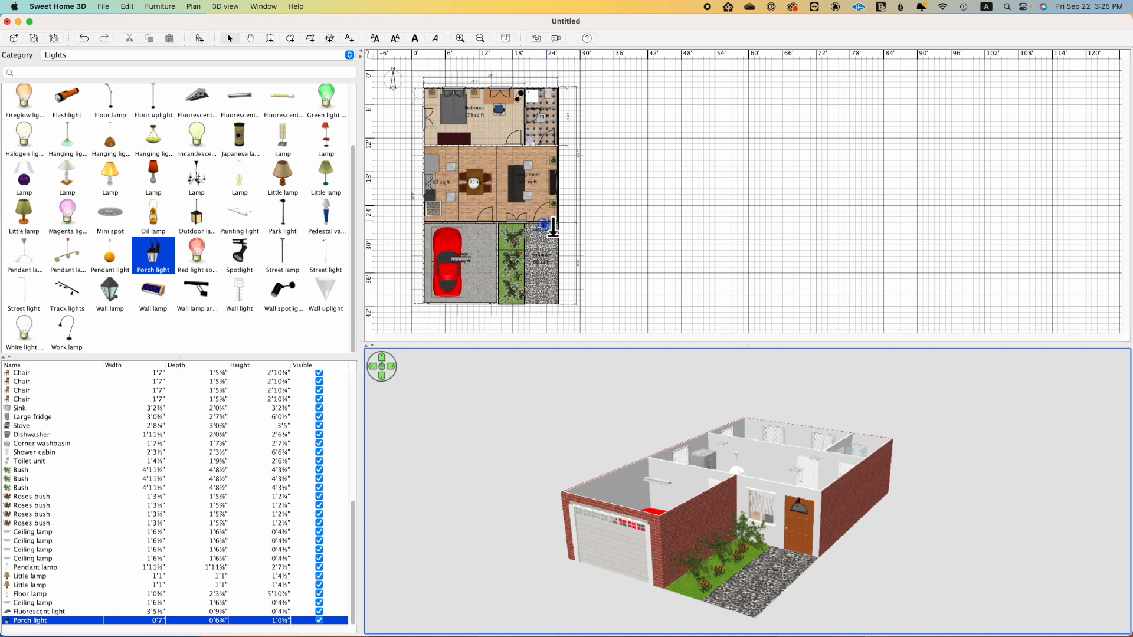
Step: Raise the Porch light above the front door and mount two Wall spotlights on the garage's exterior wall facing the garden strip
left_click_drag(550, 226, 553, 220)
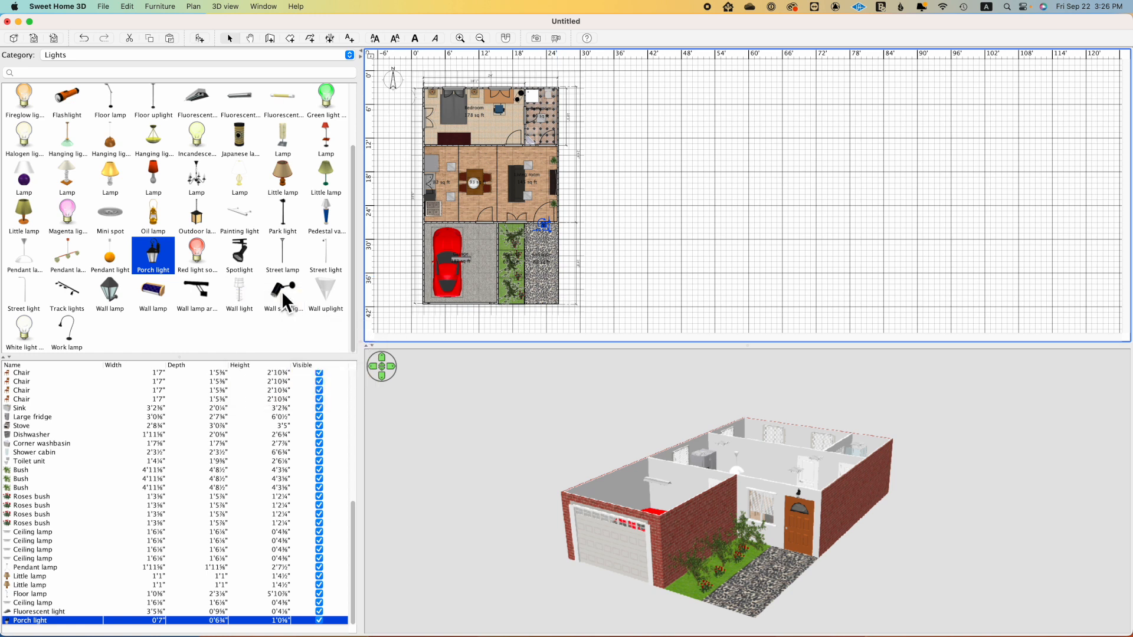
left_click_drag(282, 289, 416, 284)
left_click_drag(512, 279, 501, 281)
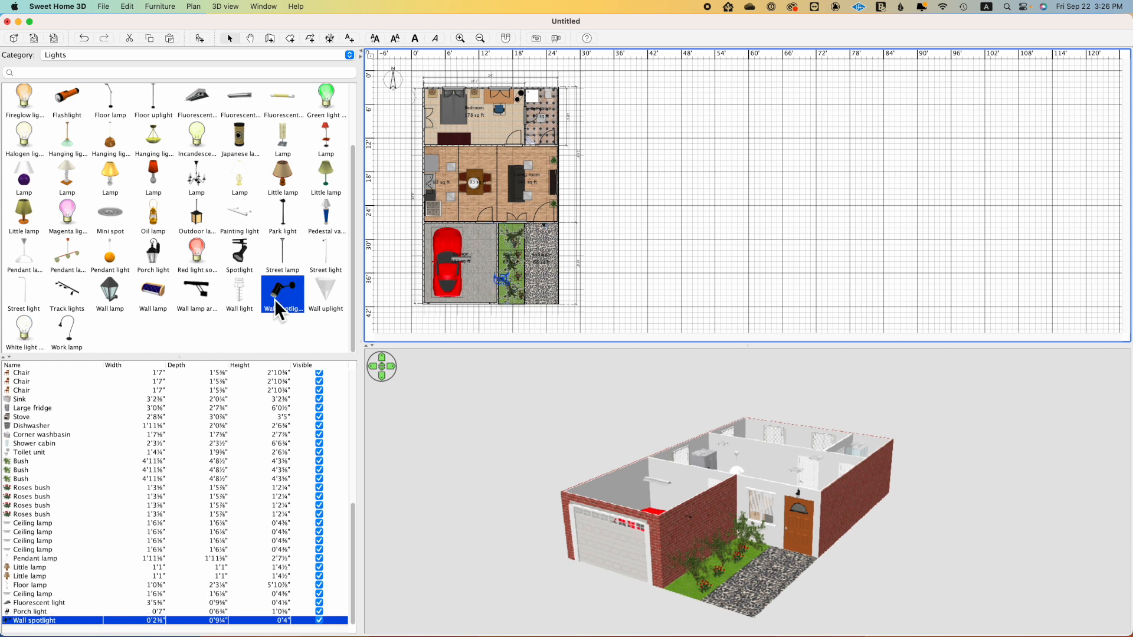
left_click_drag(271, 295, 501, 246)
left_click_drag(752, 517, 731, 567)
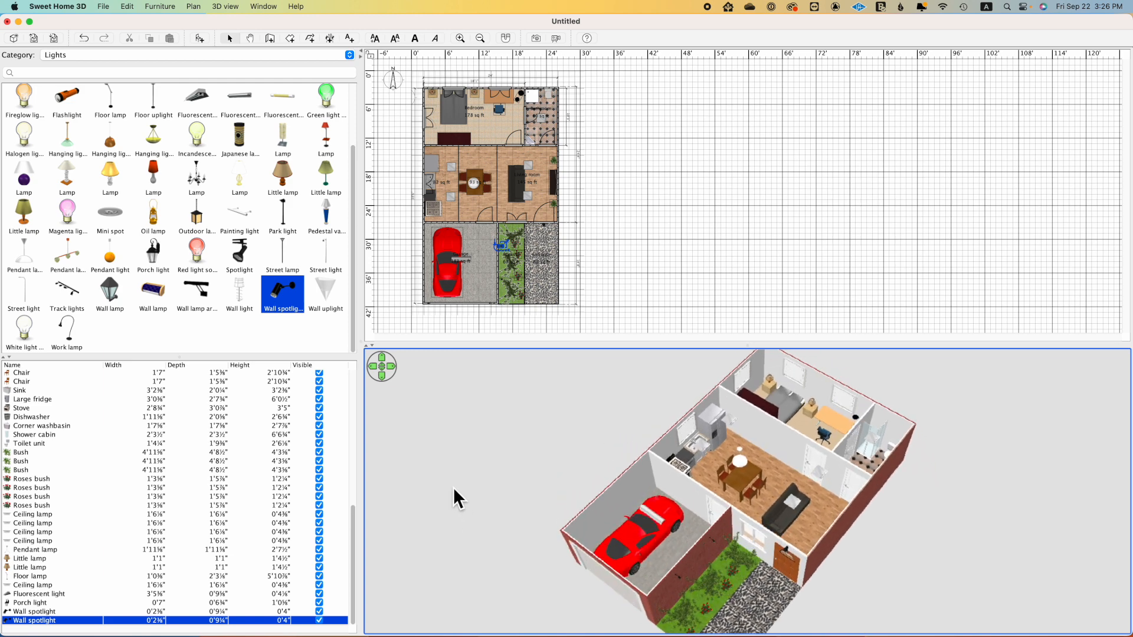
Step: Set up a photo of the house's 3D view at Best quality, start a 12:00 PM test render and stop it
left_click(535, 37)
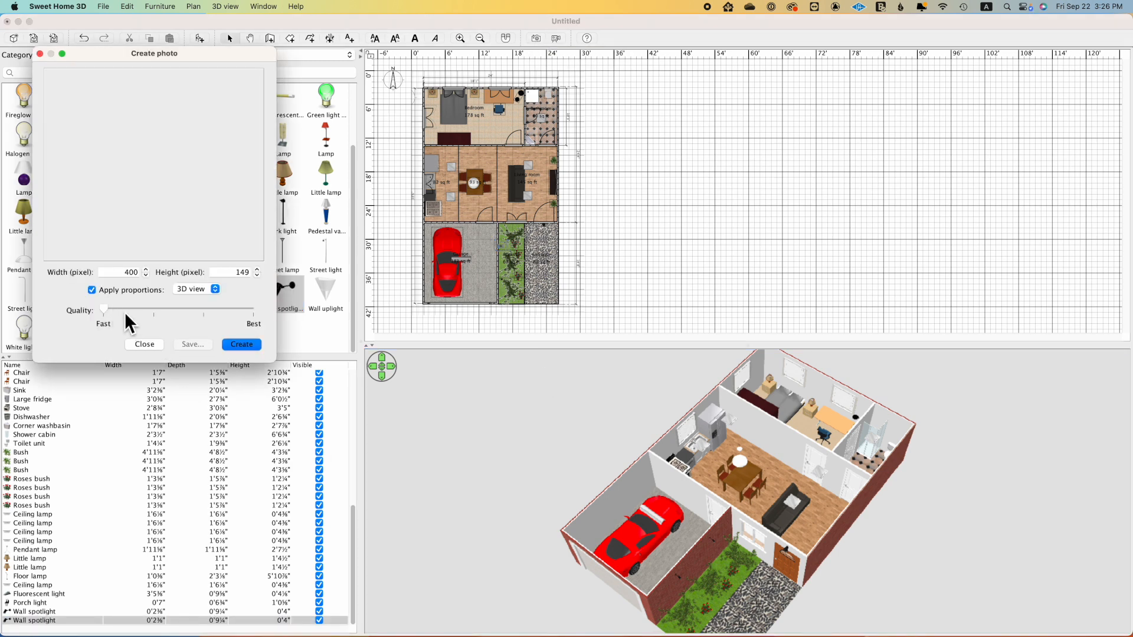
left_click_drag(110, 309, 192, 313)
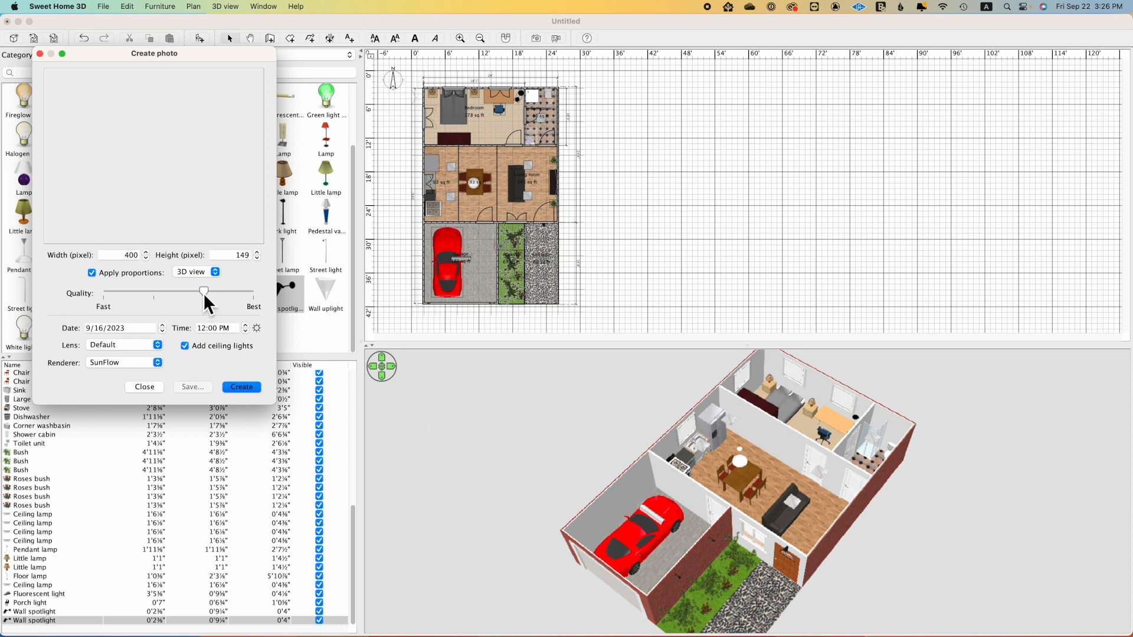
left_click_drag(203, 290, 254, 292)
left_click_drag(751, 347, 751, 291)
left_click_drag(740, 434, 706, 458)
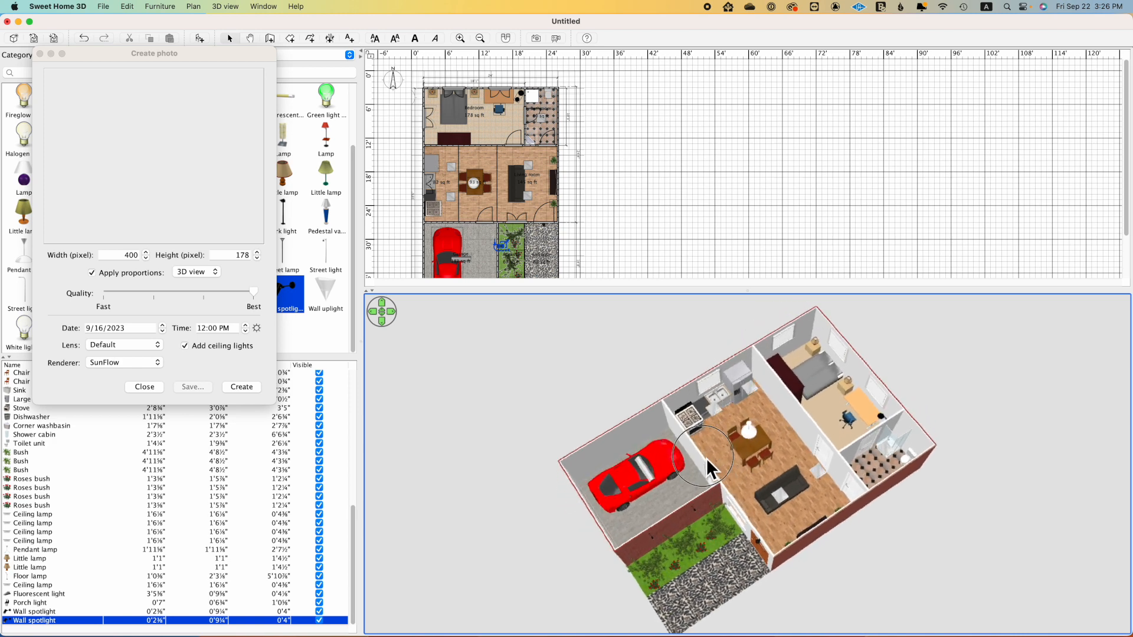
left_click(212, 370)
left_click(235, 385)
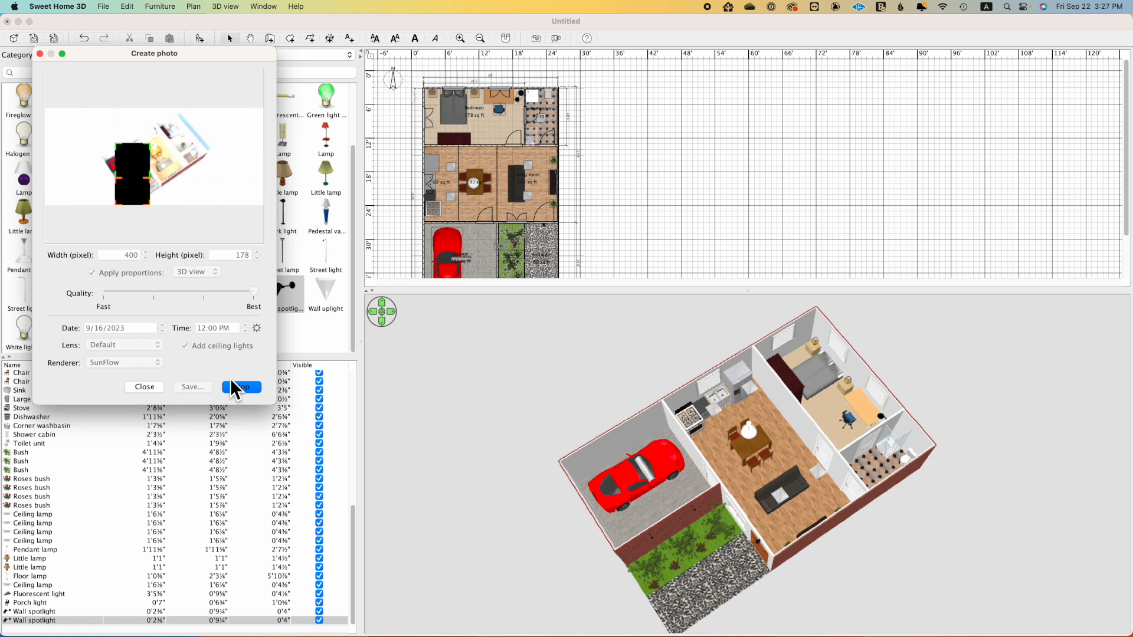
left_click(234, 389)
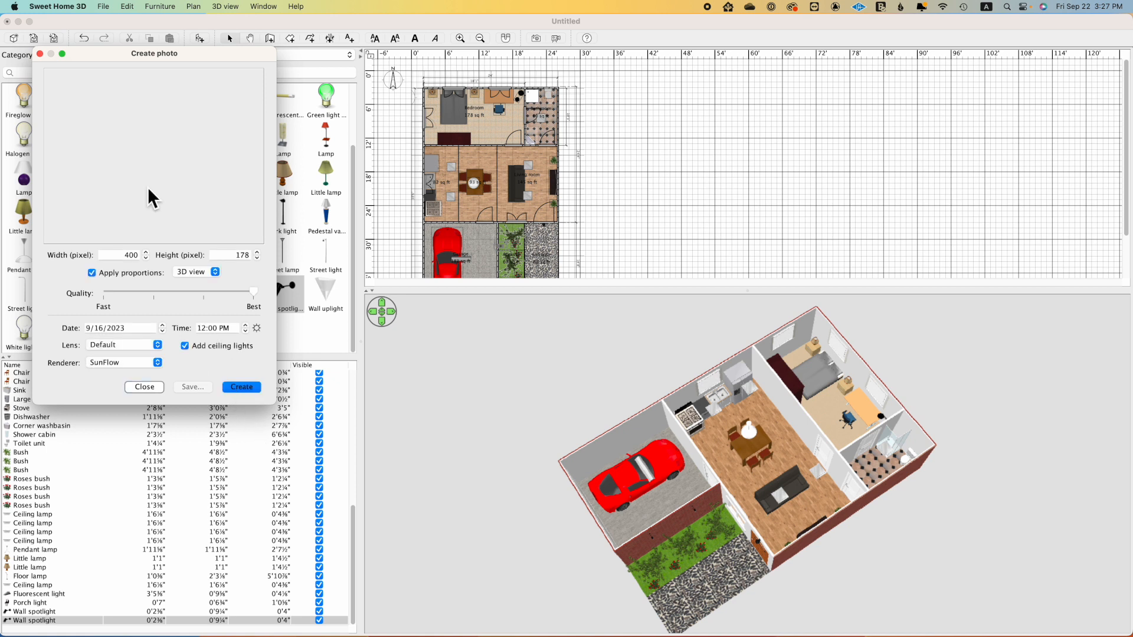
Step: Switch the photo to 12:00 AM without added ceiling lights, start a night test render and stop it
left_click(185, 345)
left_click(225, 329)
left_click(243, 388)
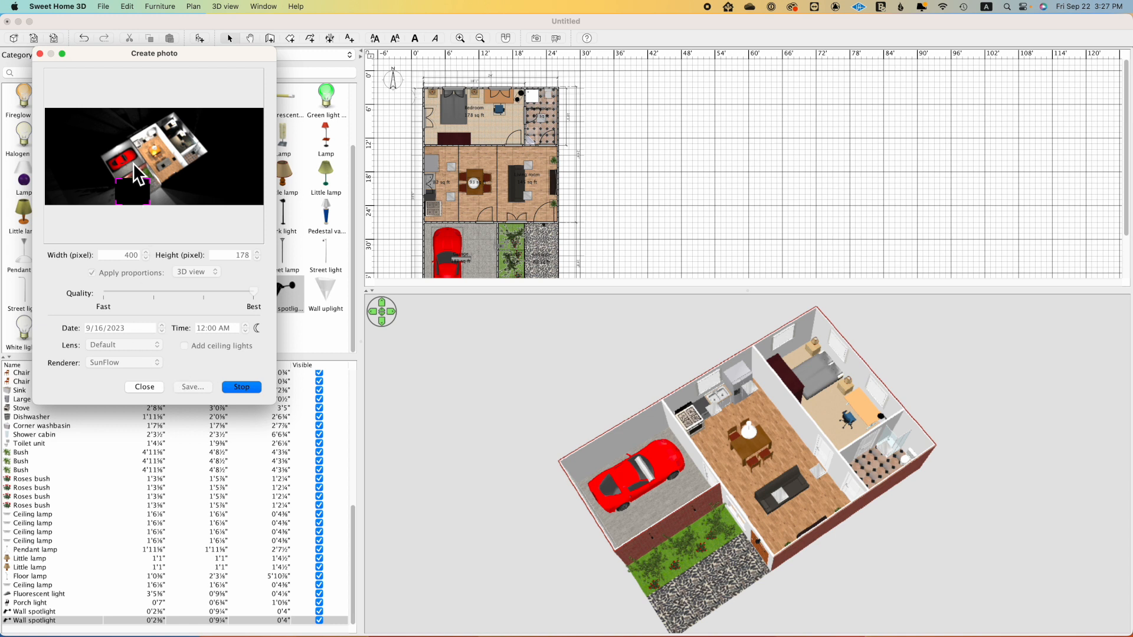
left_click(234, 383)
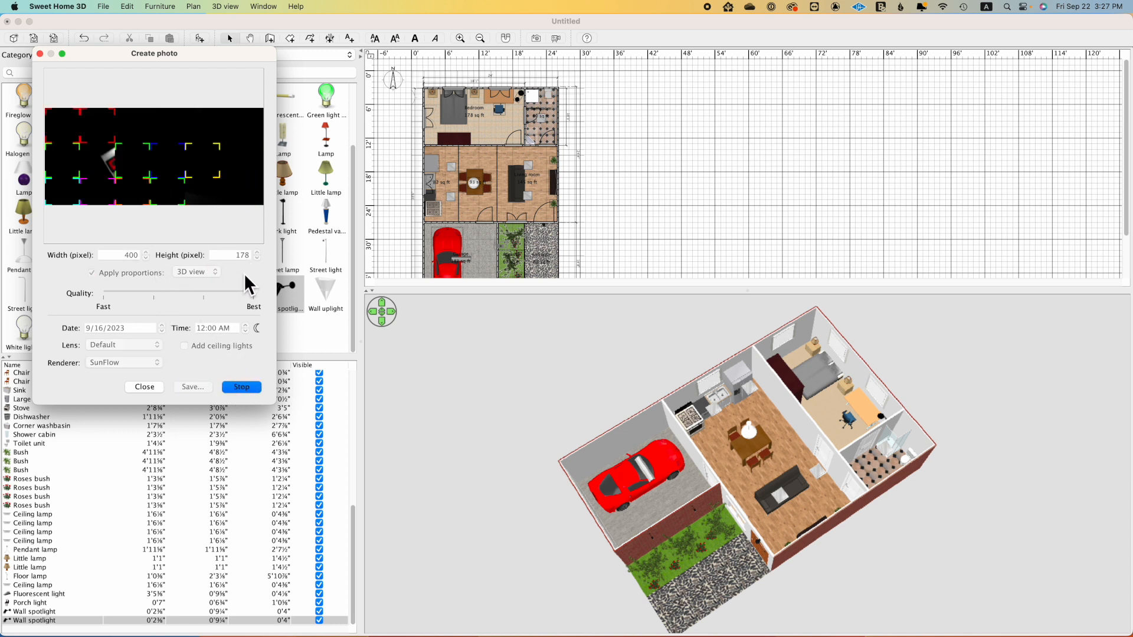
left_click(224, 384)
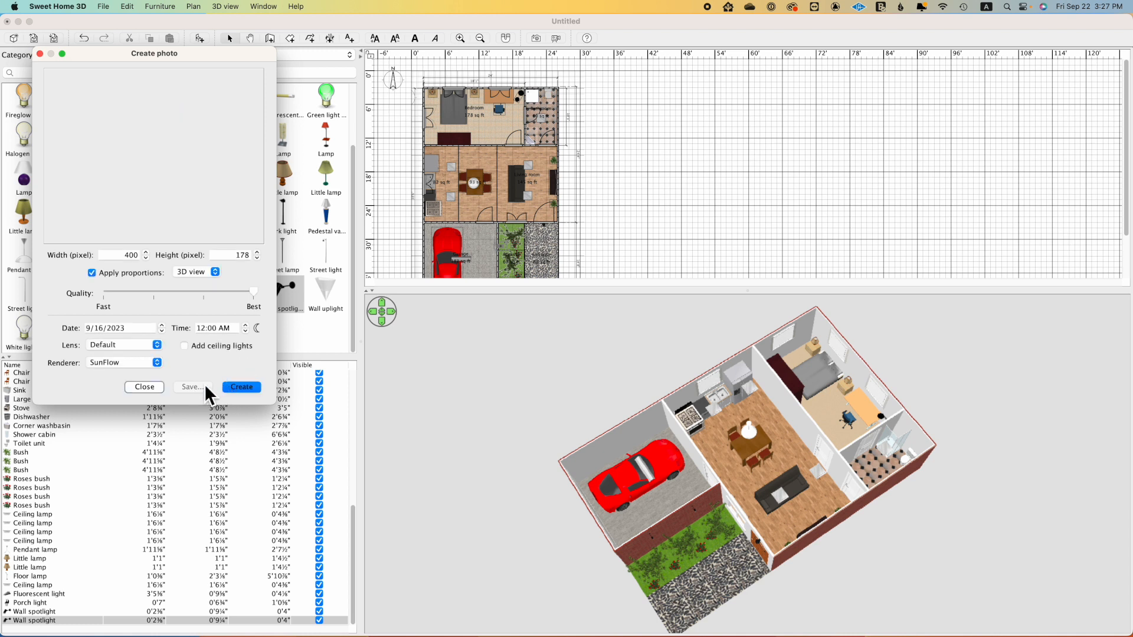
Step: Set the photo width to 1080 pixels with proportions kept, render the night photo and close the photo dialog
left_click(132, 255)
double_click(132, 255)
type("1080")
double_click(238, 255)
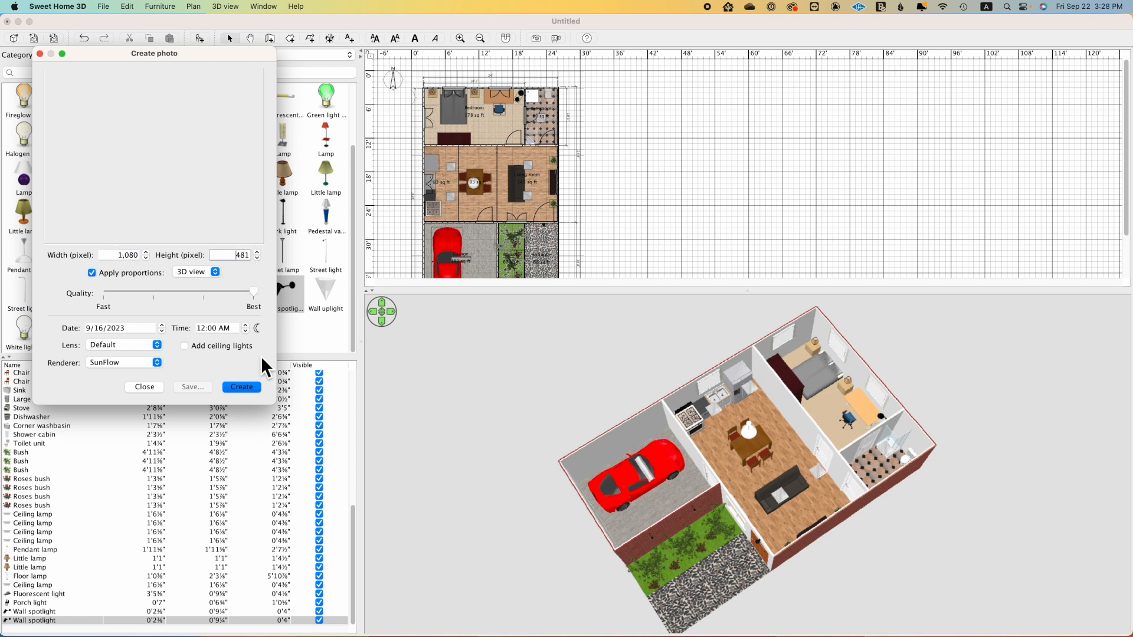
left_click(241, 386)
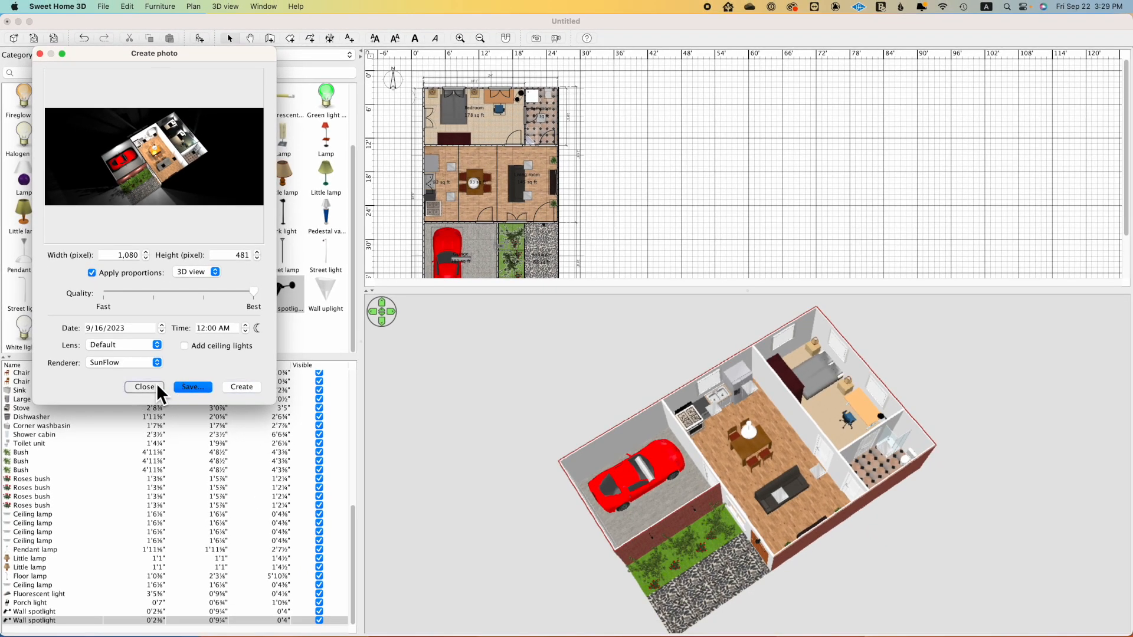
left_click(145, 387)
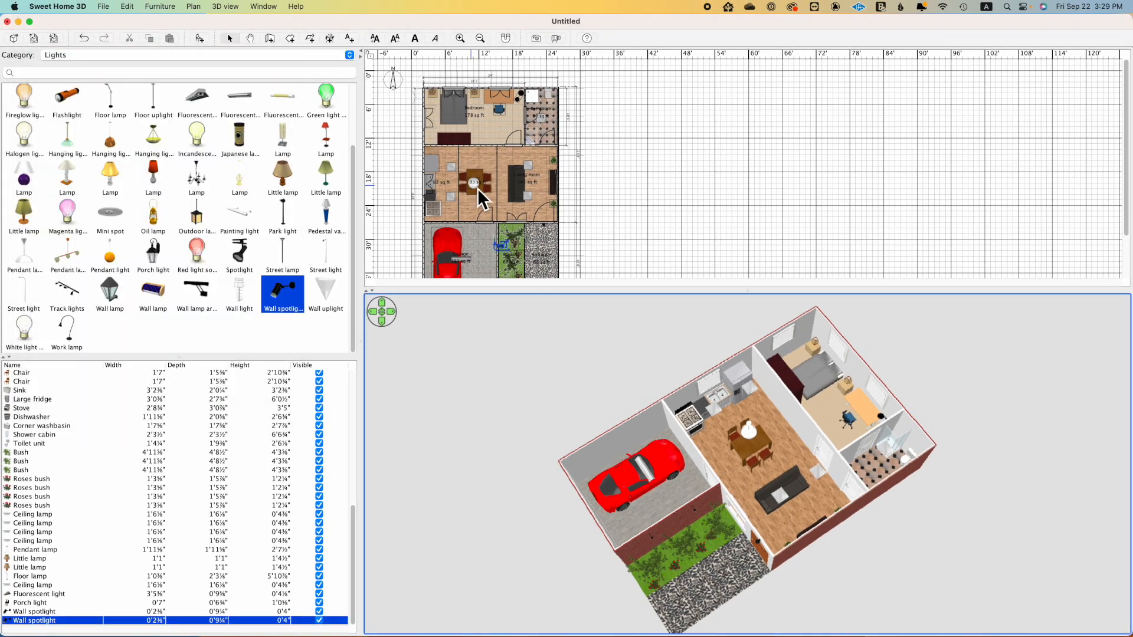
Step: Place another square Ceiling lamp in the bedroom between the bed and the desk
scroll(251, 177, "up", 3)
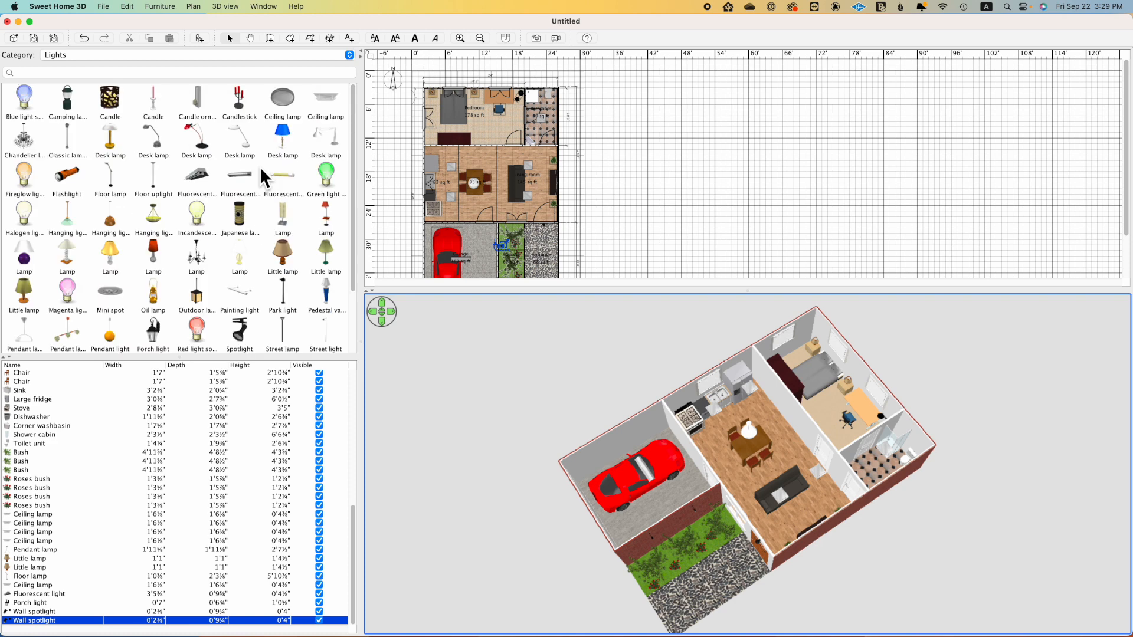
left_click_drag(325, 102, 476, 115)
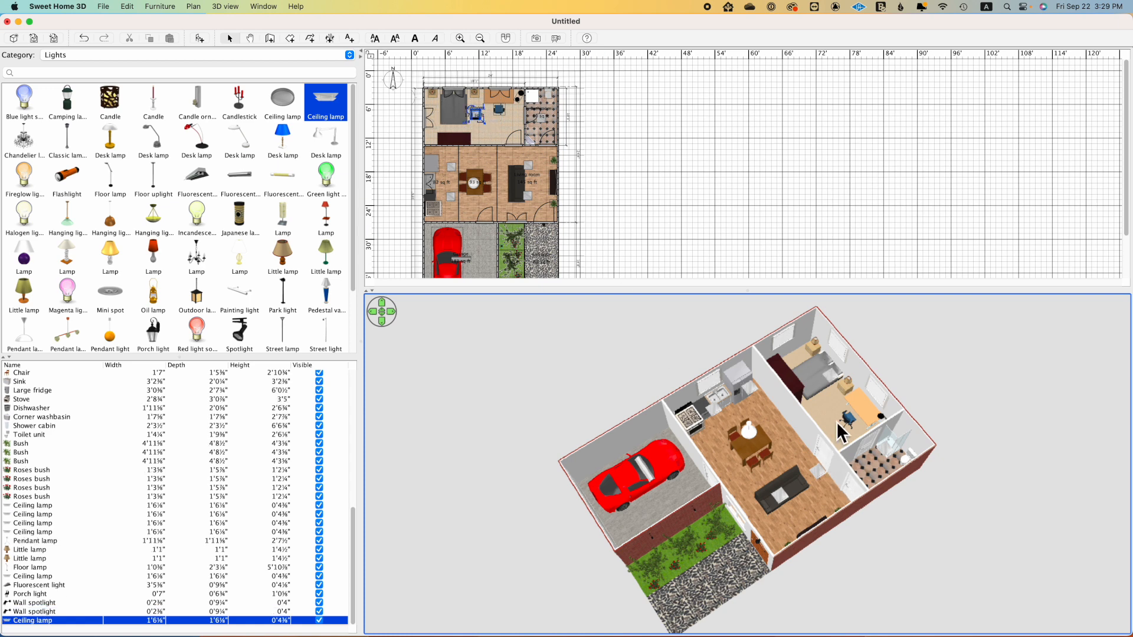
Step: Render a new 12:00 AM photo at 1080 × 673 pixels showing the whole house from above
left_click_drag(777, 432, 812, 453)
scroll(758, 405, "up", 5)
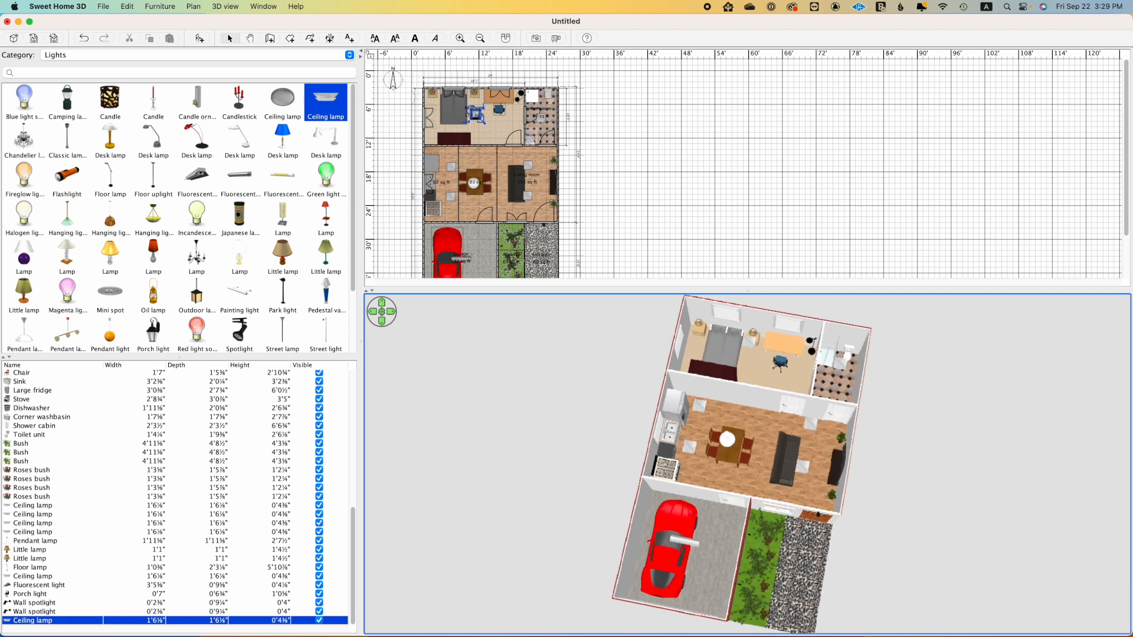
scroll(754, 402, "up", 2)
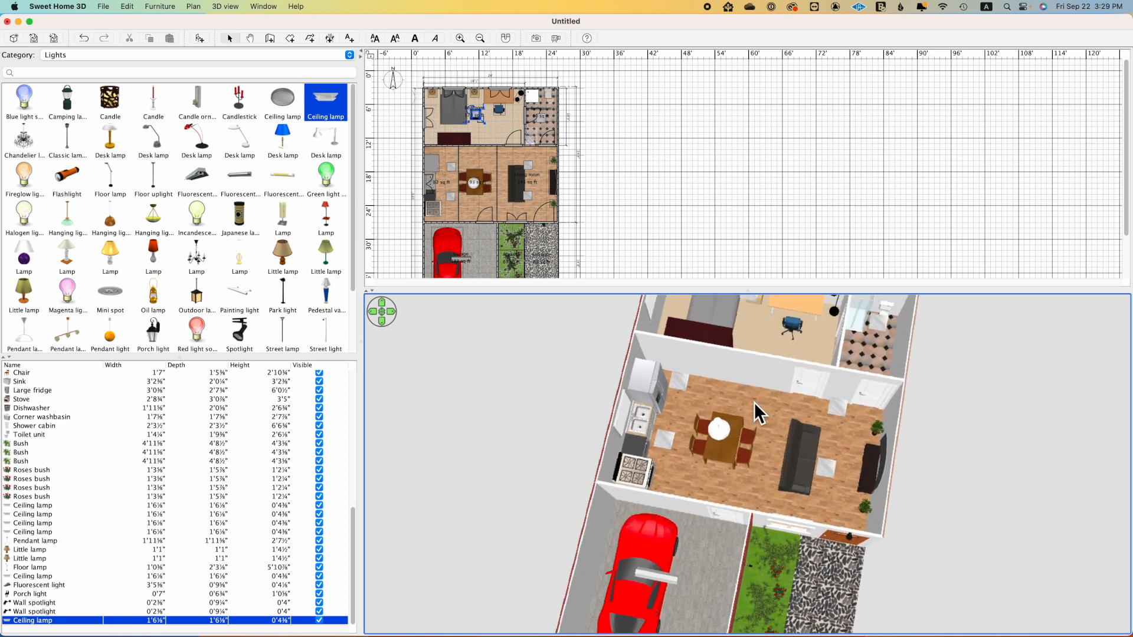
left_click_drag(756, 293, 757, 158)
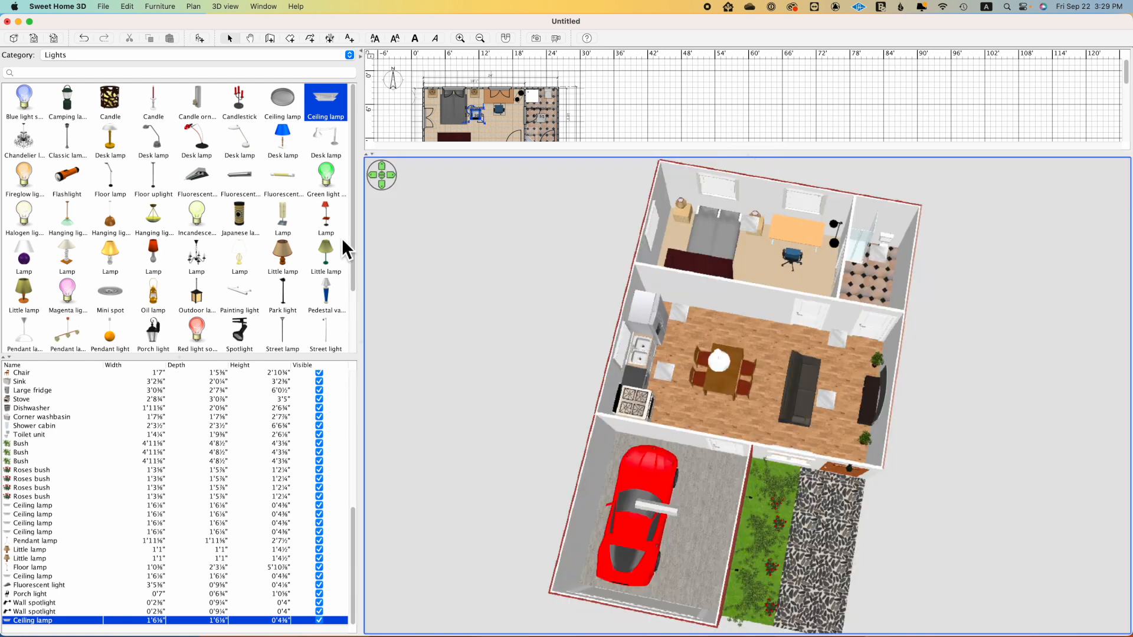
left_click(536, 38)
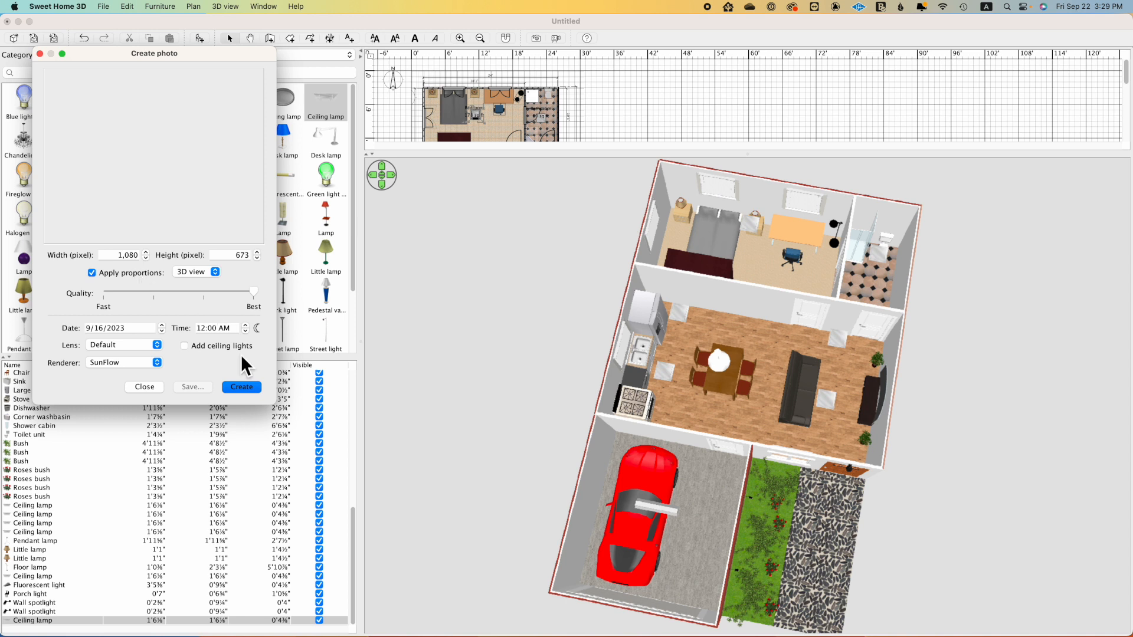
left_click(249, 387)
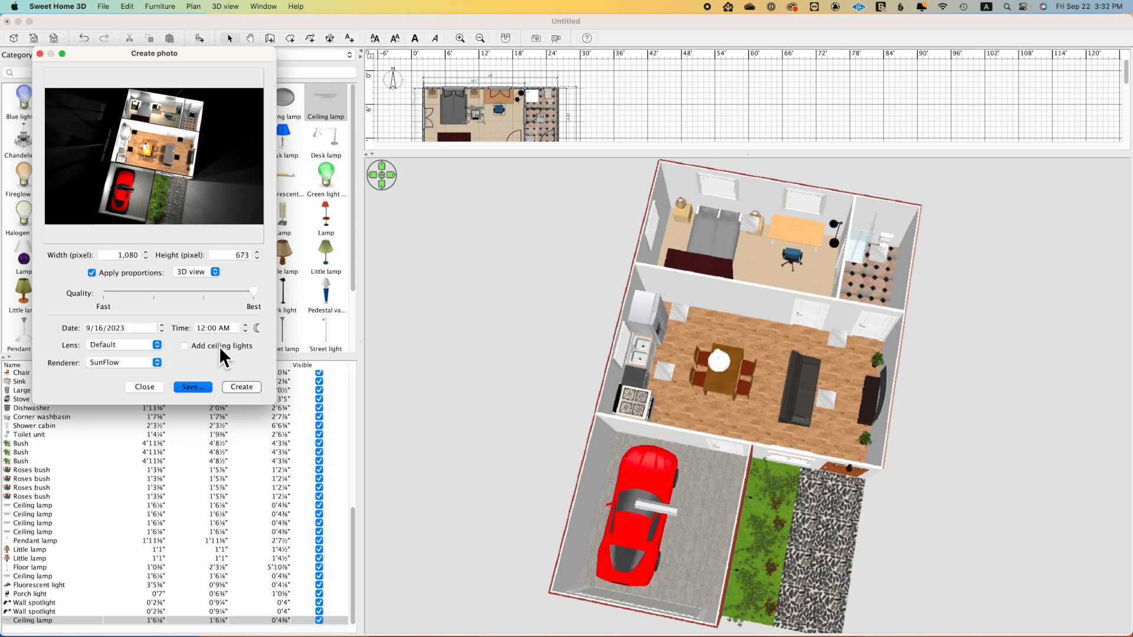
Step: Save the rendered photo to the iCloud Desktop as "3d sweet home 1"
left_click(193, 386)
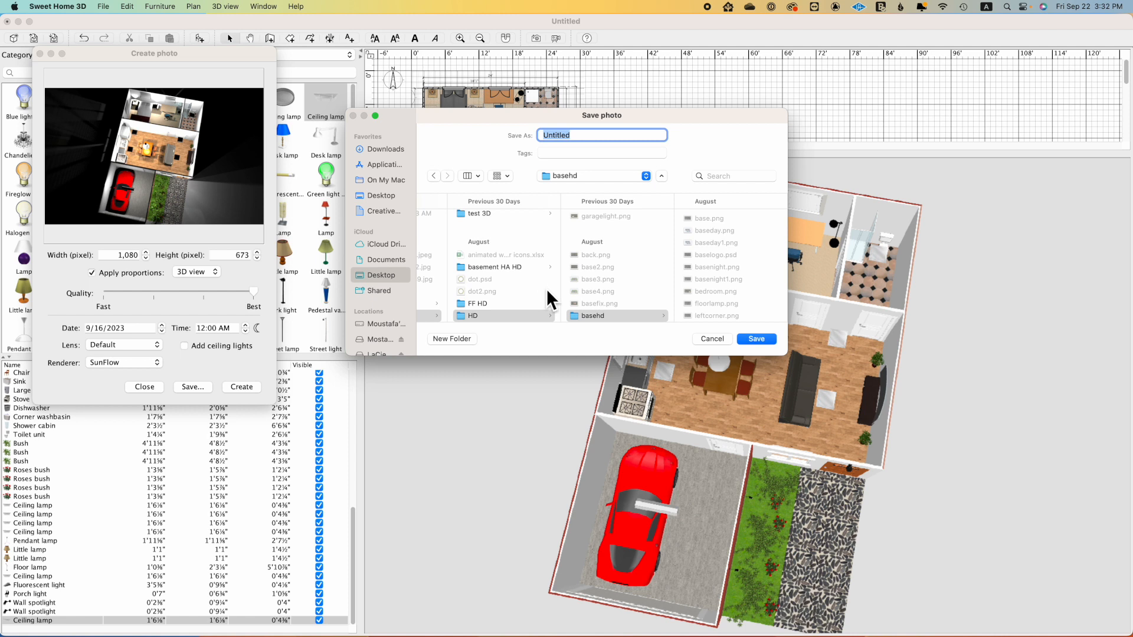
left_click(384, 278)
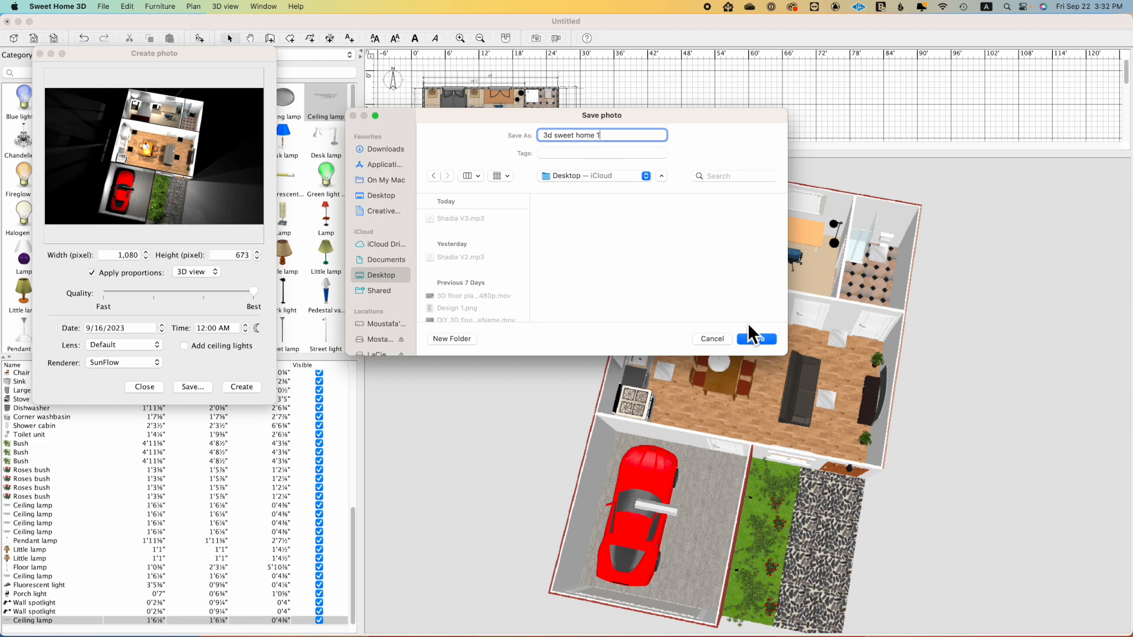
left_click(755, 339)
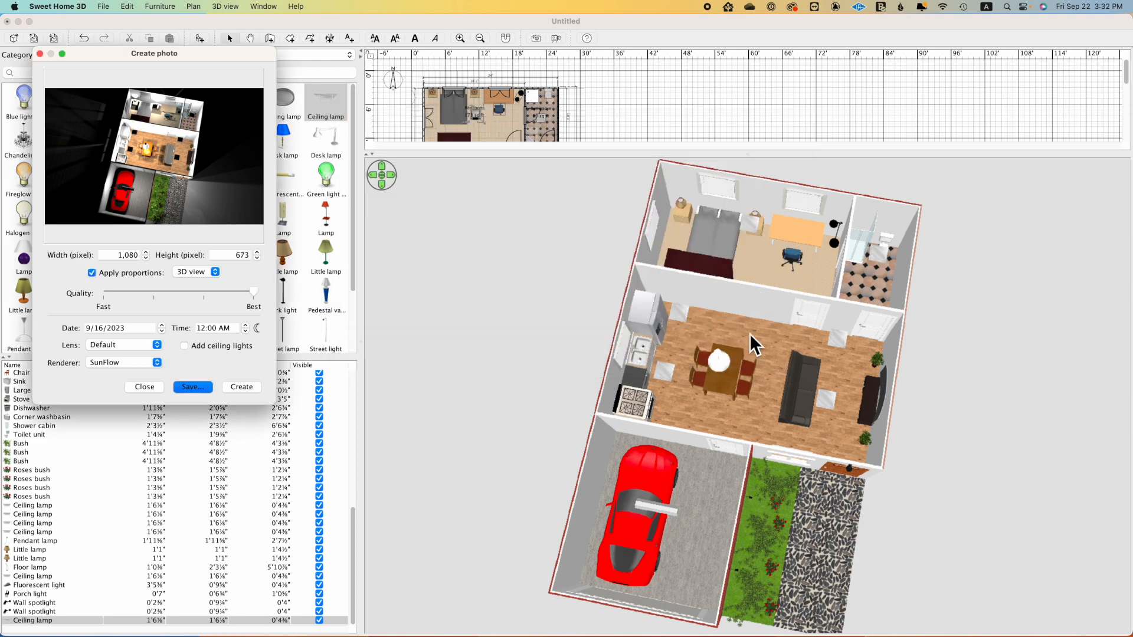
Step: Open the saved "3d sweet home 1.png" from the desktop in Preview and enlarge it to examine the lighting
mouse_move(1123, 634)
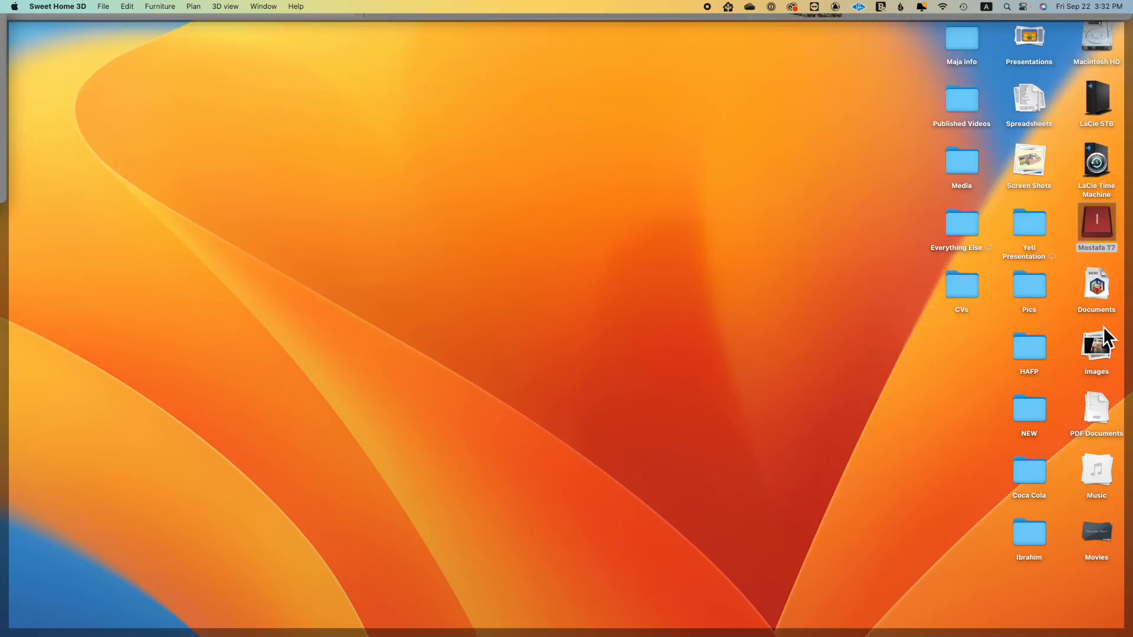
left_click(1099, 345)
double_click(1108, 420)
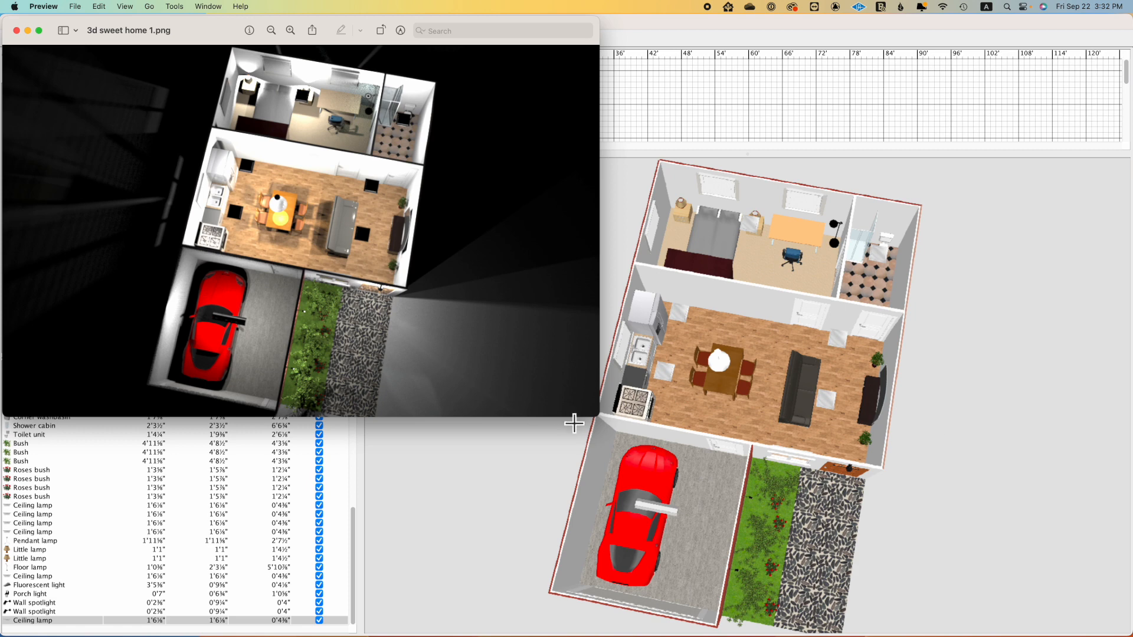
left_click_drag(601, 419, 836, 532)
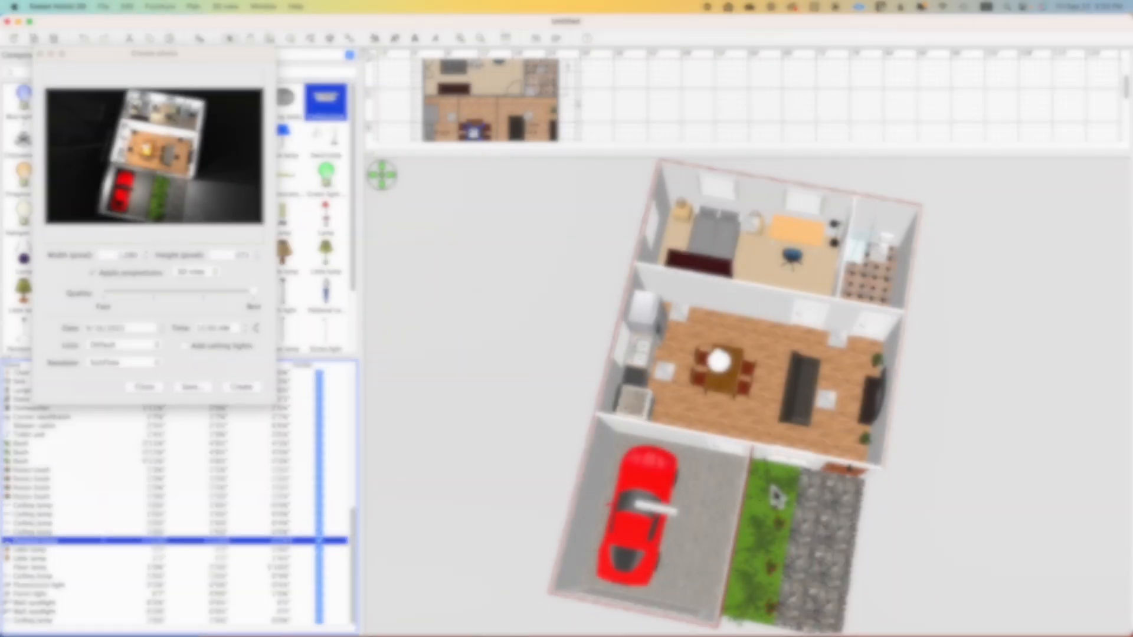
Step: Close the photo dialog and search the furniture catalog across all categories for "fan"
left_click_drag(796, 497, 666, 494)
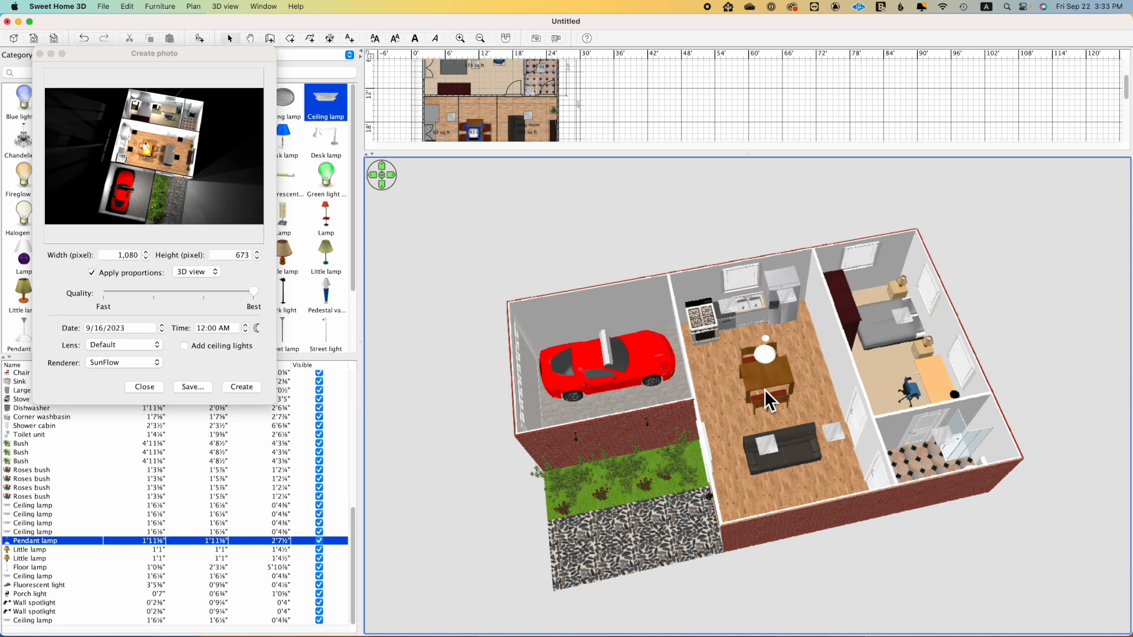
left_click(41, 54)
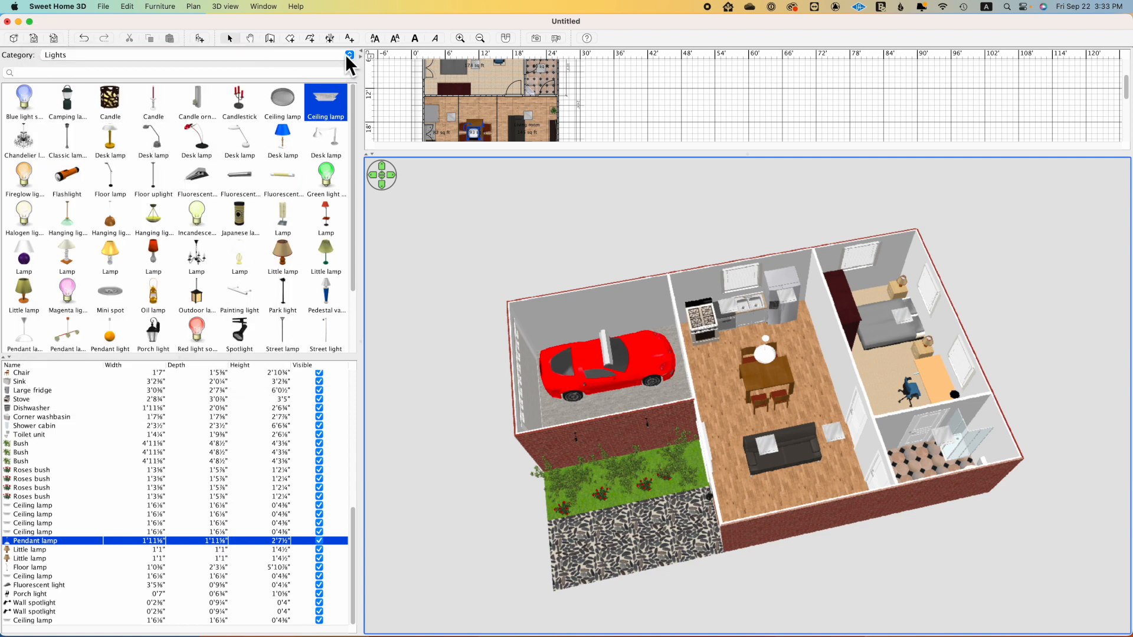
left_click(310, 59)
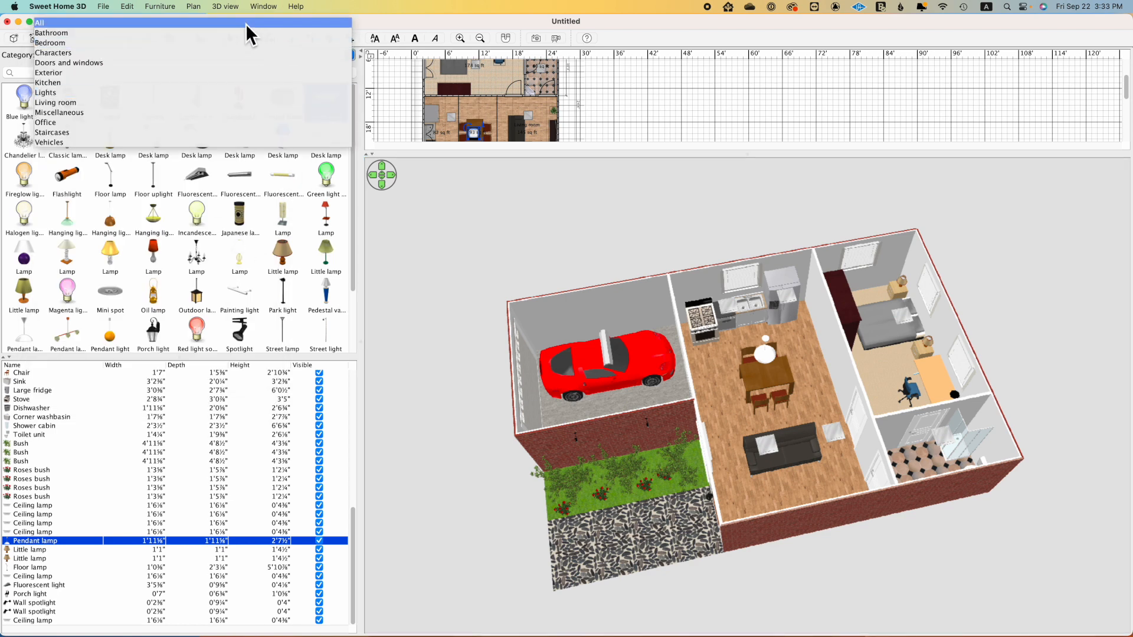
left_click(245, 23)
left_click(197, 72)
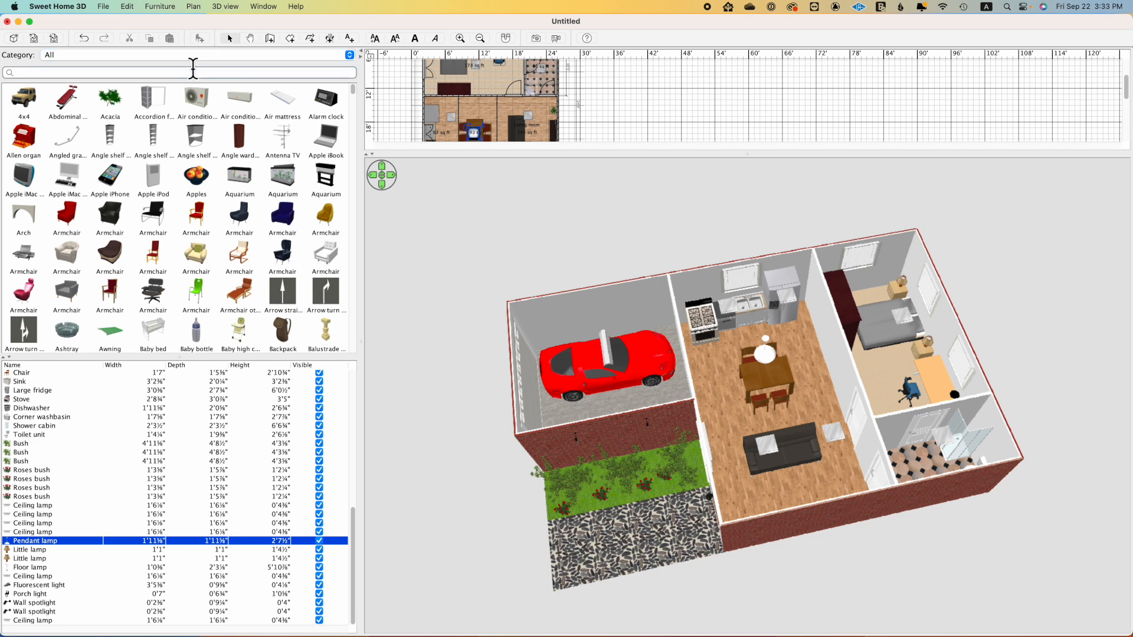
type("fan")
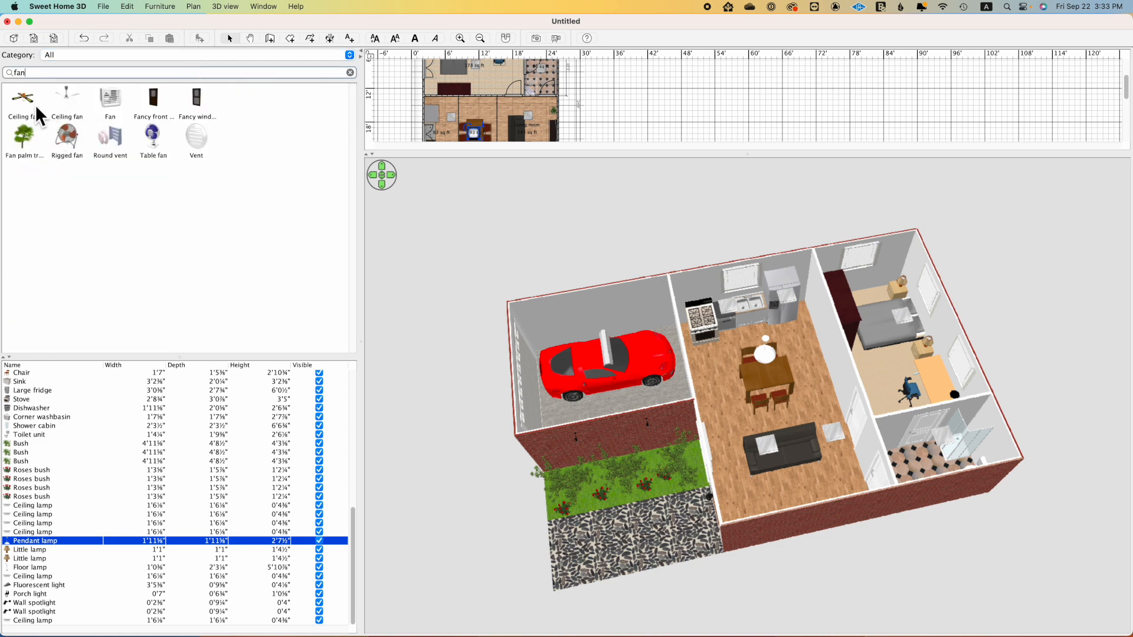
Step: Place a 3'6½" × 3'4½" Ceiling fan in the living room between the sofa and the TV wall
left_click_drag(30, 107, 529, 134)
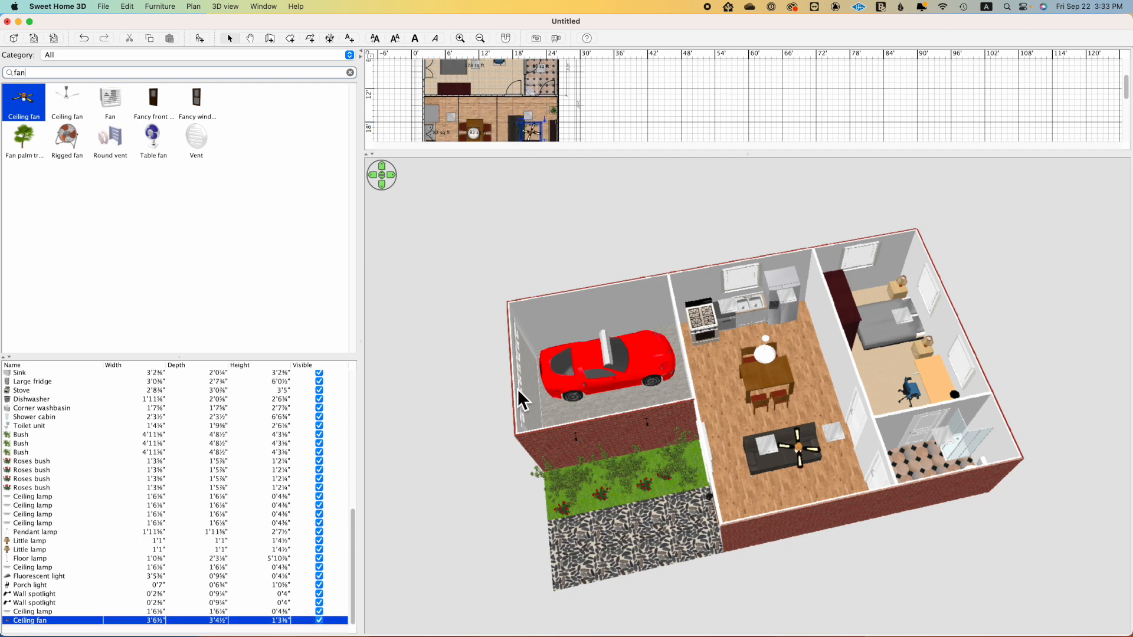
left_click_drag(748, 160, 766, 304)
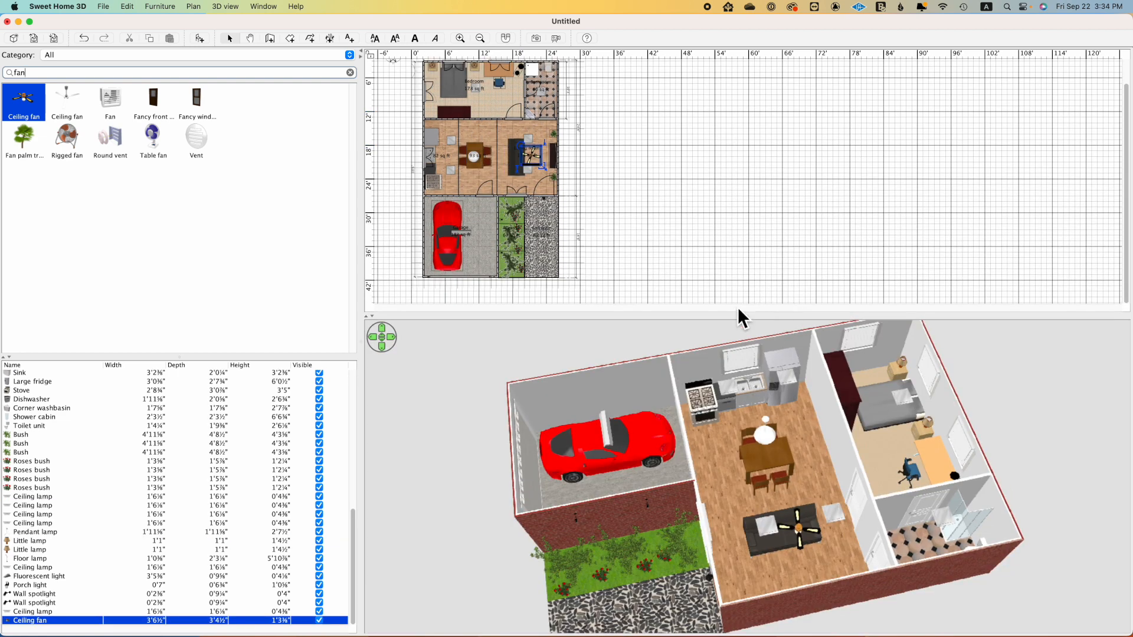
left_click(537, 170)
left_click_drag(537, 169, 537, 158)
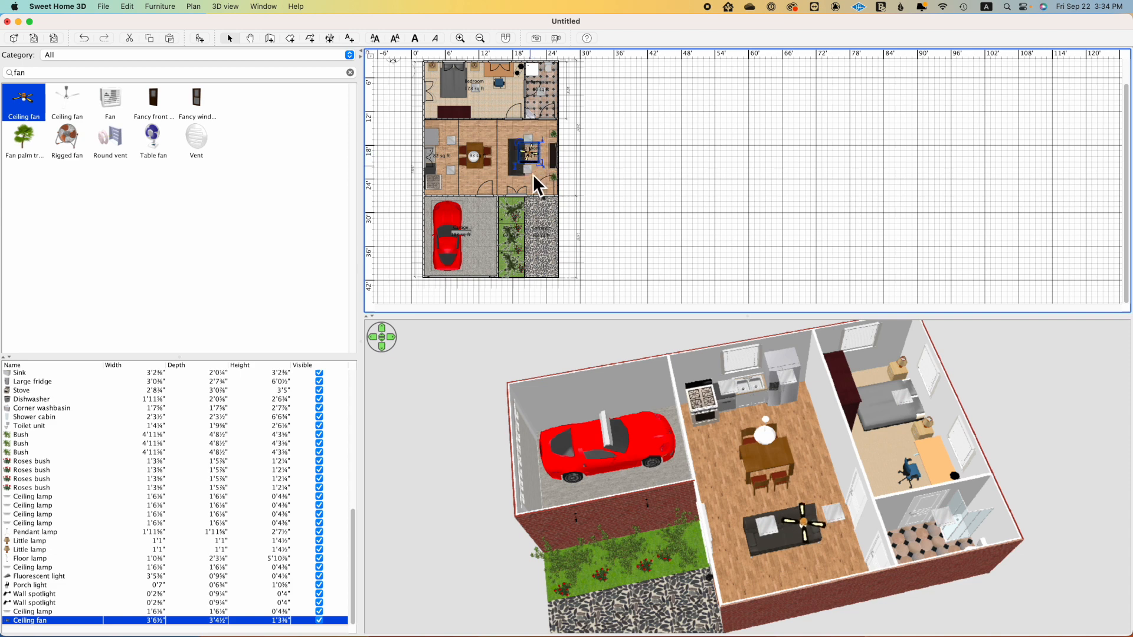
Step: Place a second Ceiling fan of the same four-blade model in the bedroom, just east of the bed
left_click_drag(11, 117, 504, 108)
mouse_move(466, 80)
left_mouse_down()
mouse_move(469, 99)
mouse_move(480, 92)
left_mouse_up()
mouse_move(499, 98)
left_mouse_down()
mouse_move(456, 92)
mouse_move(483, 94)
left_mouse_up()
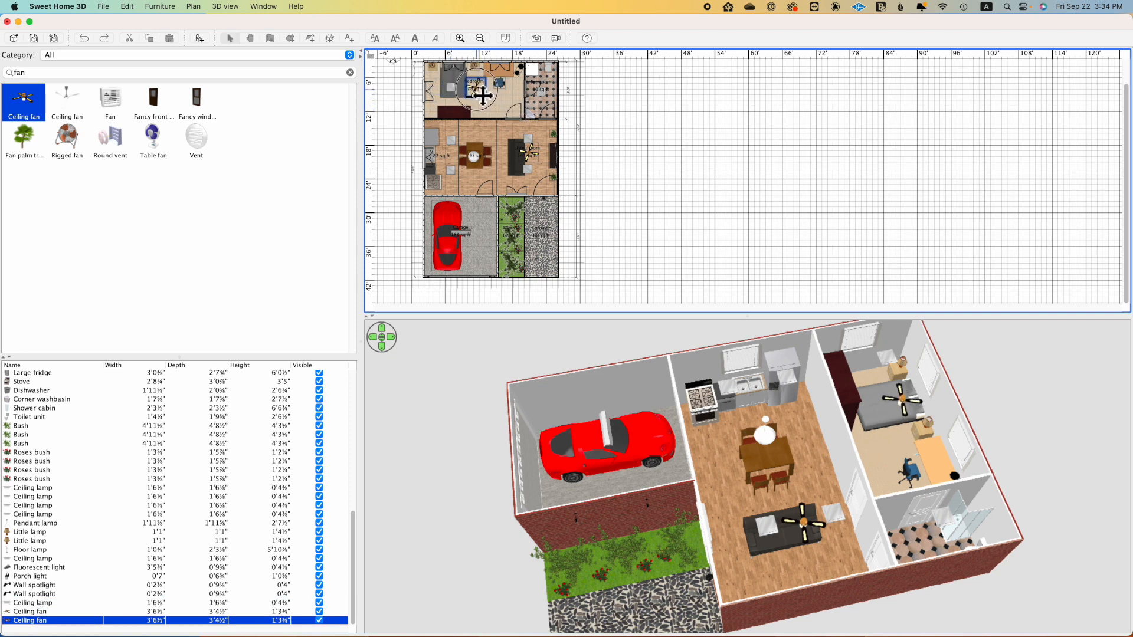
Step: Duplicate the Ceiling lamp above the bed and place the copy over the blue desk chair, east of the bedroom fan
left_click(451, 91)
key("super+c")
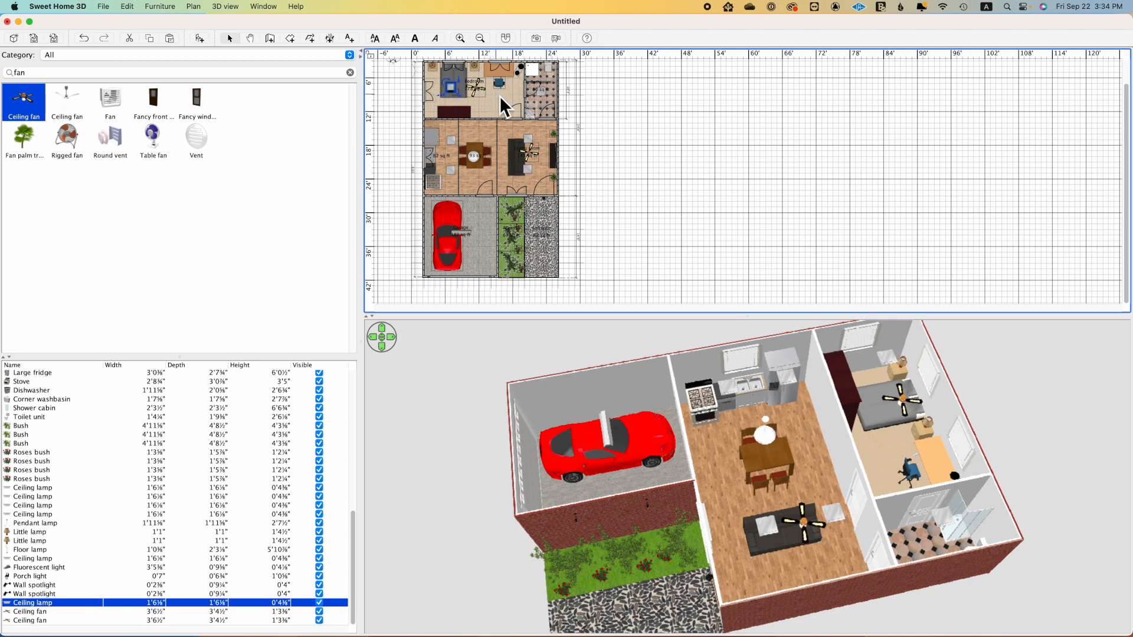
key("super+v")
left_click_drag(452, 88, 508, 98)
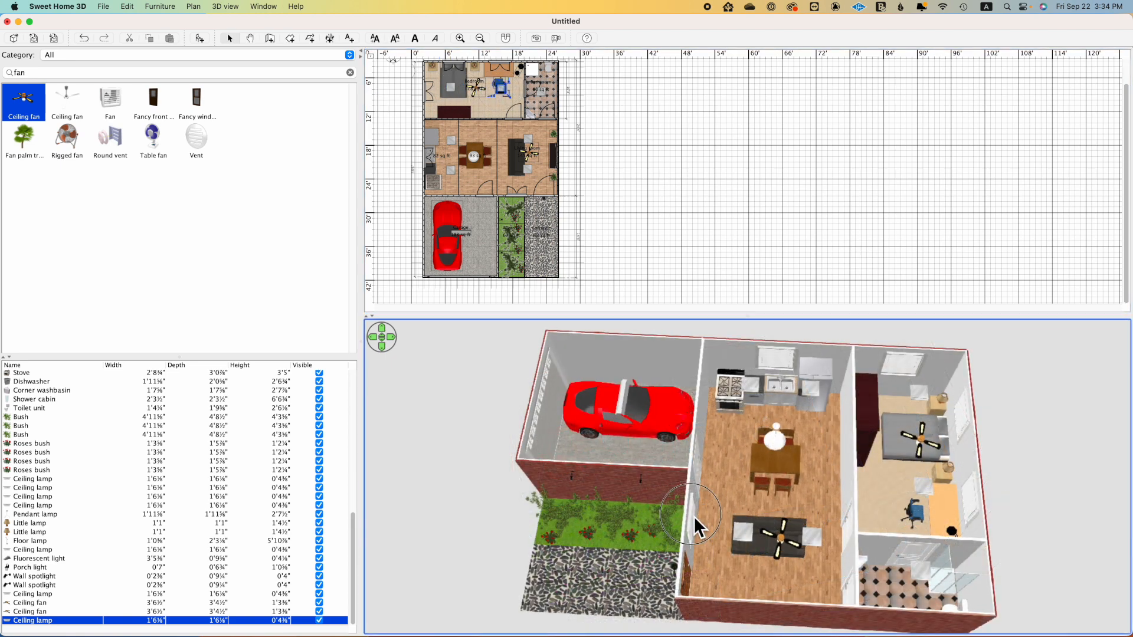
Step: Render a new photo of the whole house from a more frontal aerial view, using the existing night photo settings
mouse_move(690, 512)
left_mouse_down()
mouse_move(705, 529)
mouse_move(698, 517)
left_mouse_up()
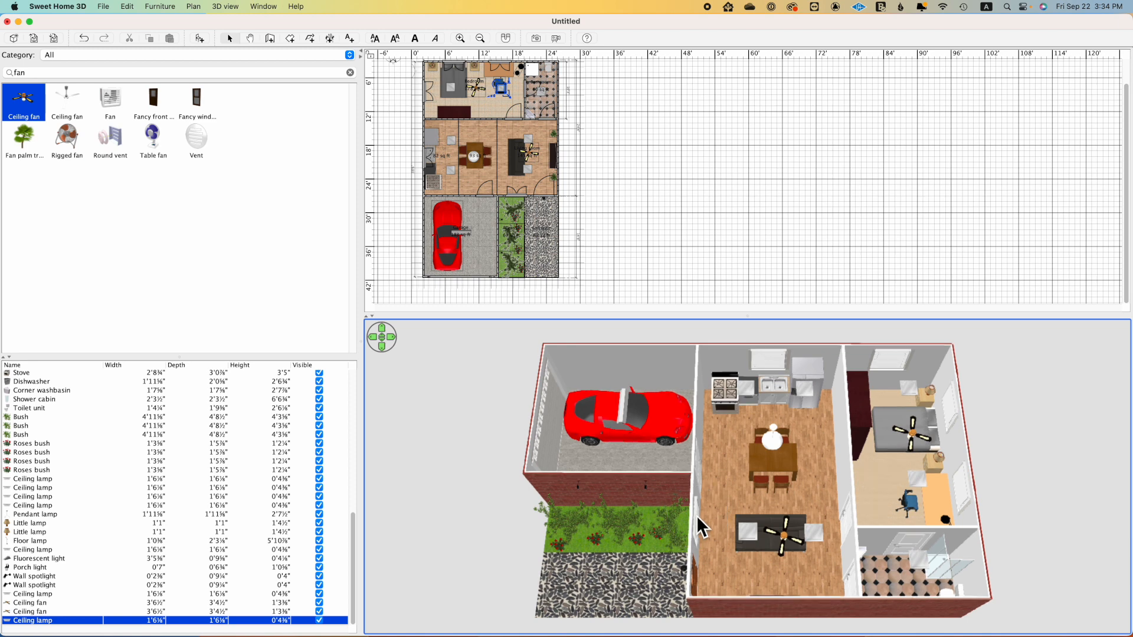
left_click(539, 39)
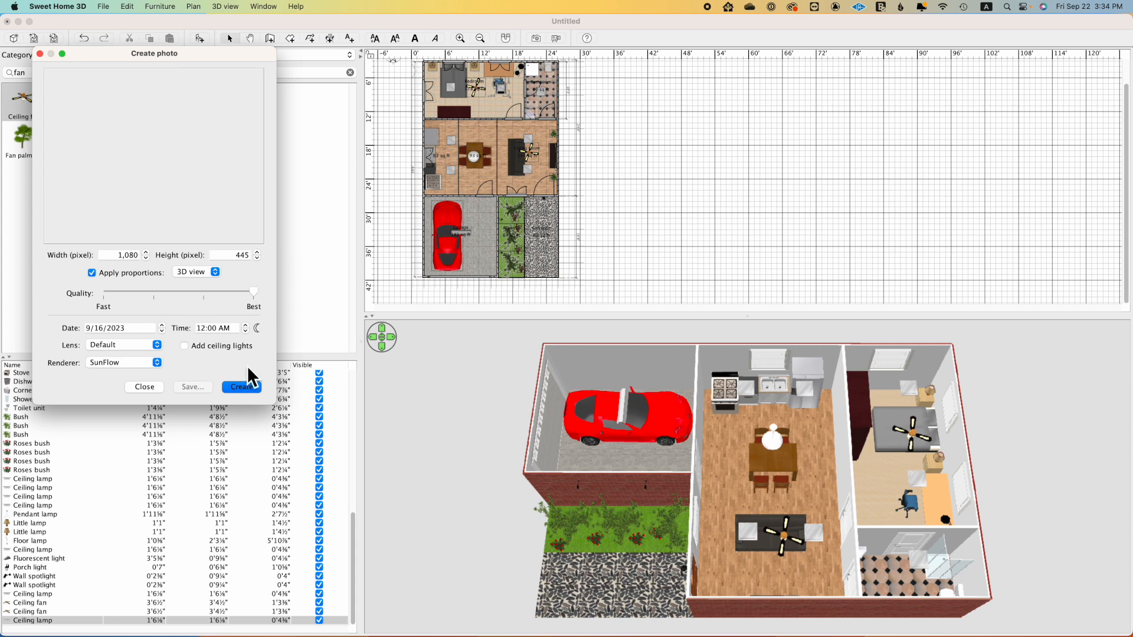
left_click(242, 389)
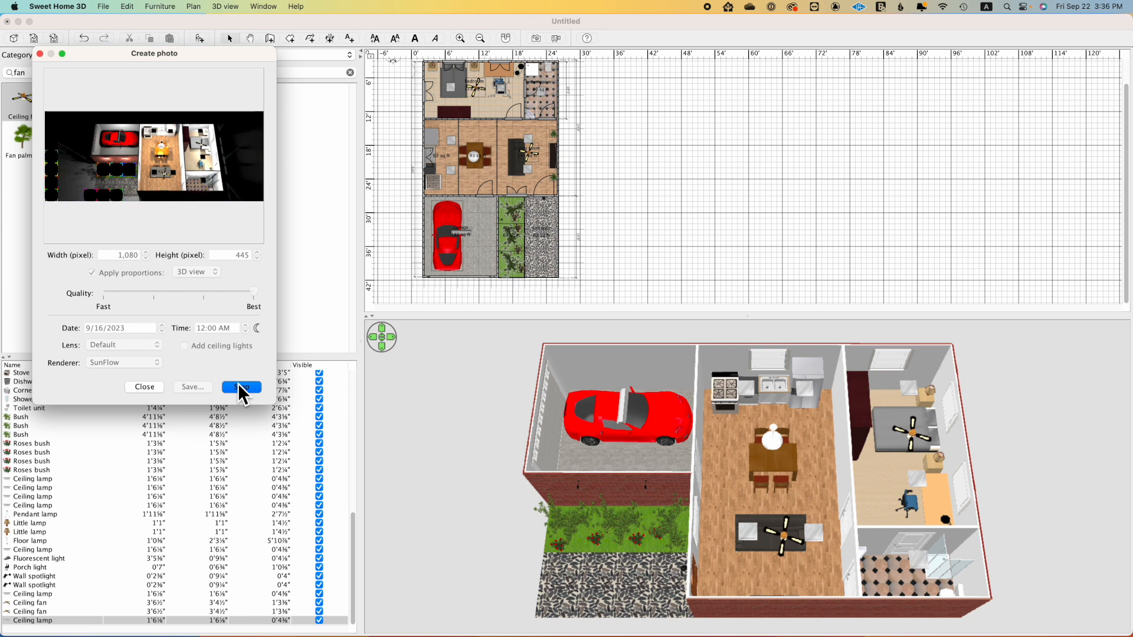
left_click(240, 388)
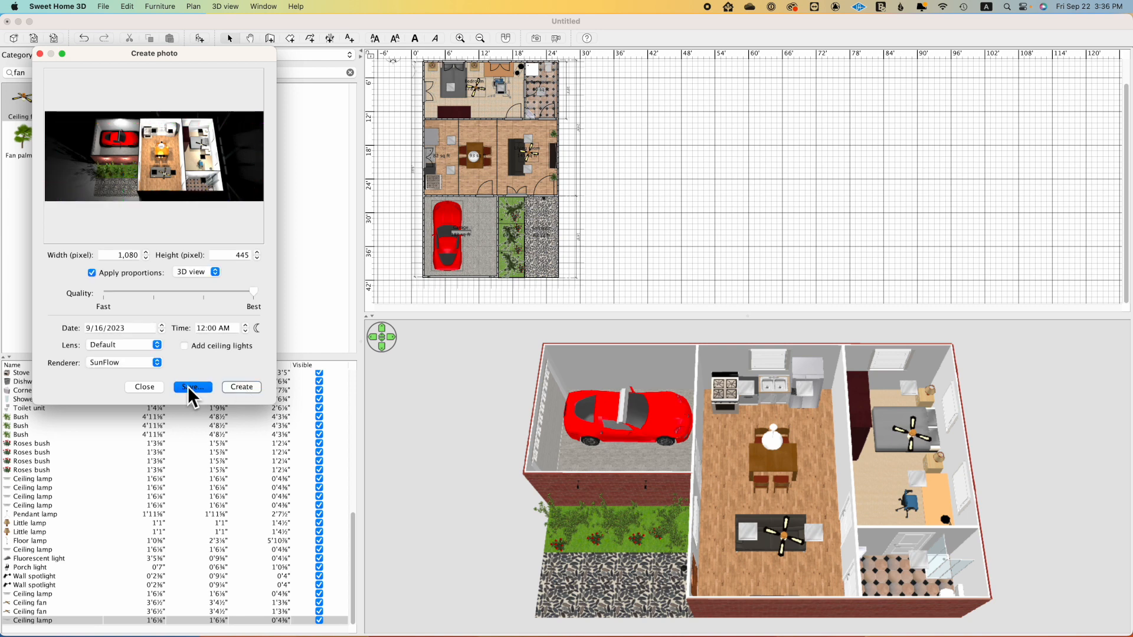
Step: Save the rendered photo to the desktop as "3d sweet home 1", replacing the existing file
left_click(192, 387)
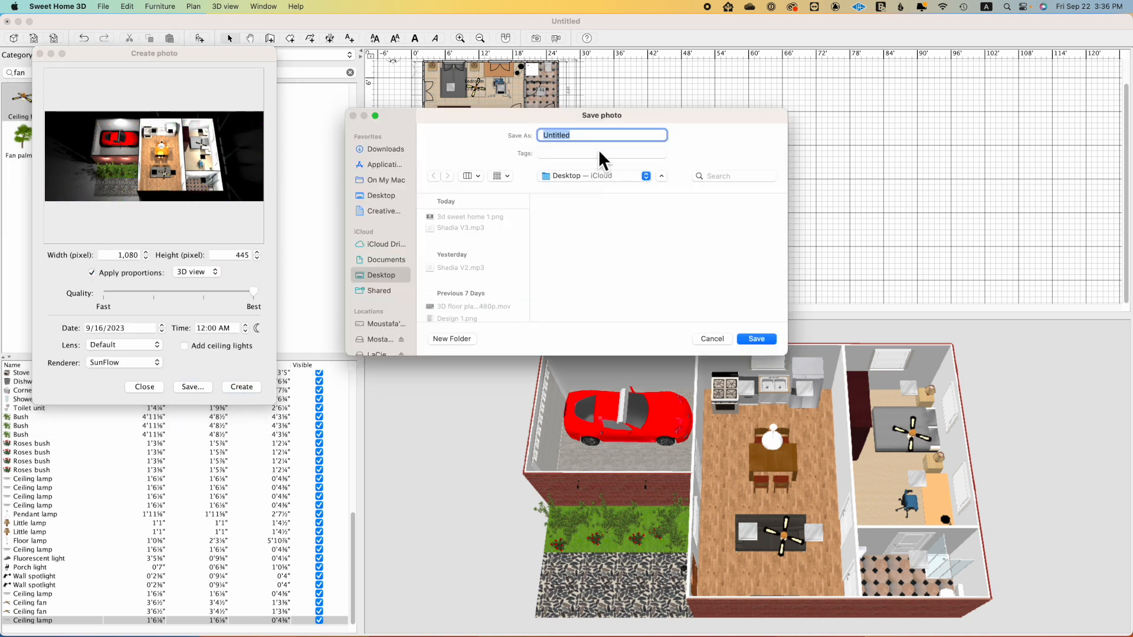
left_click(482, 220)
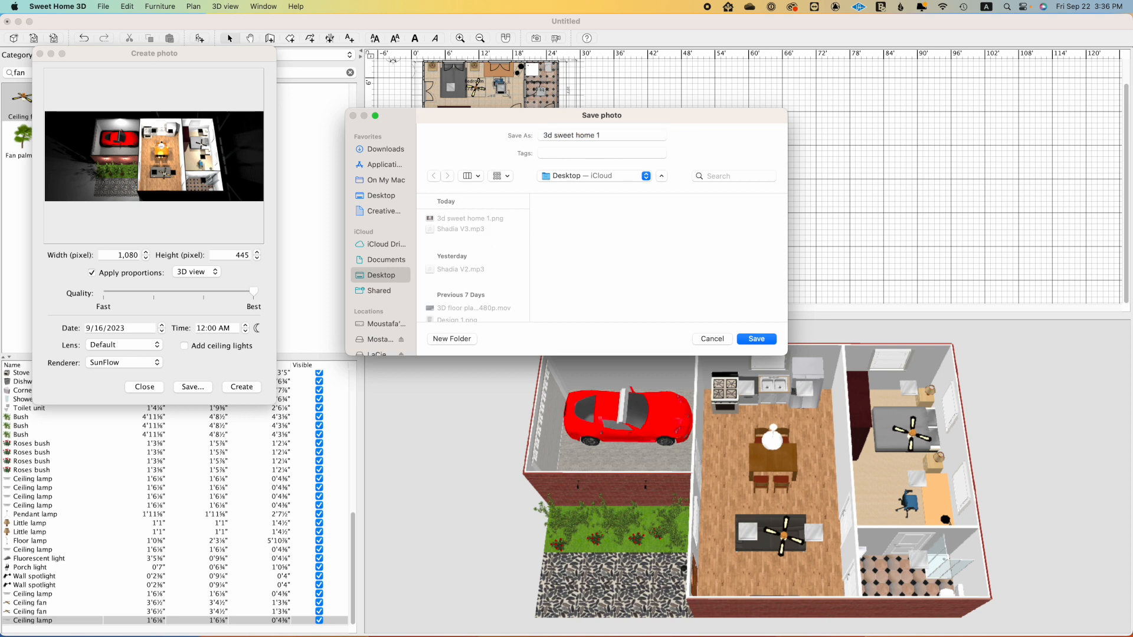
left_click(752, 341)
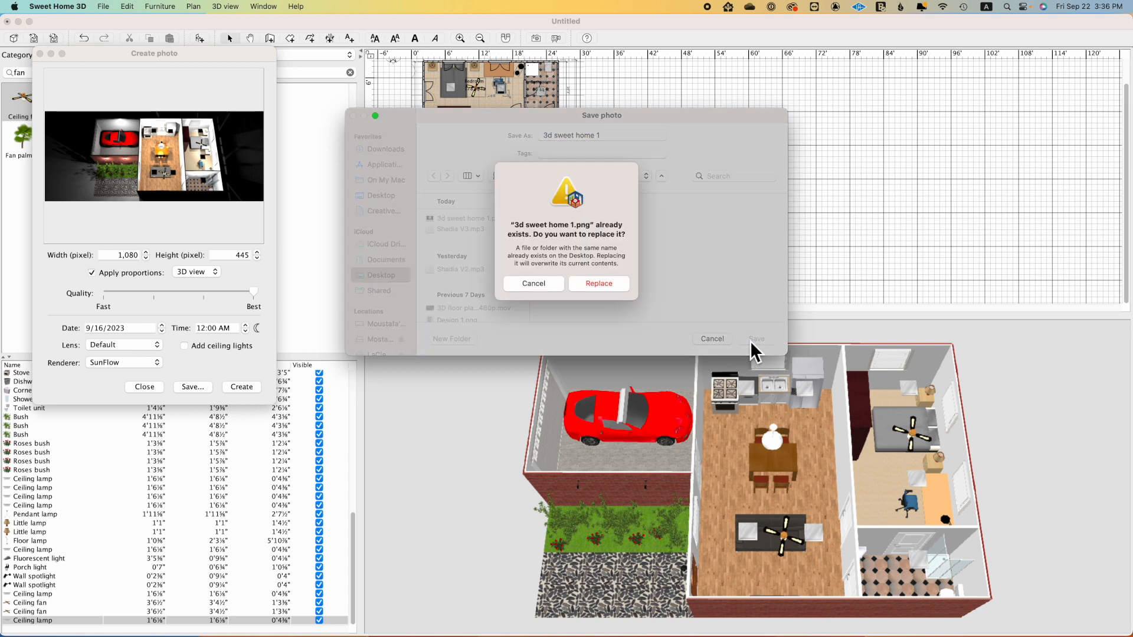
left_click(605, 282)
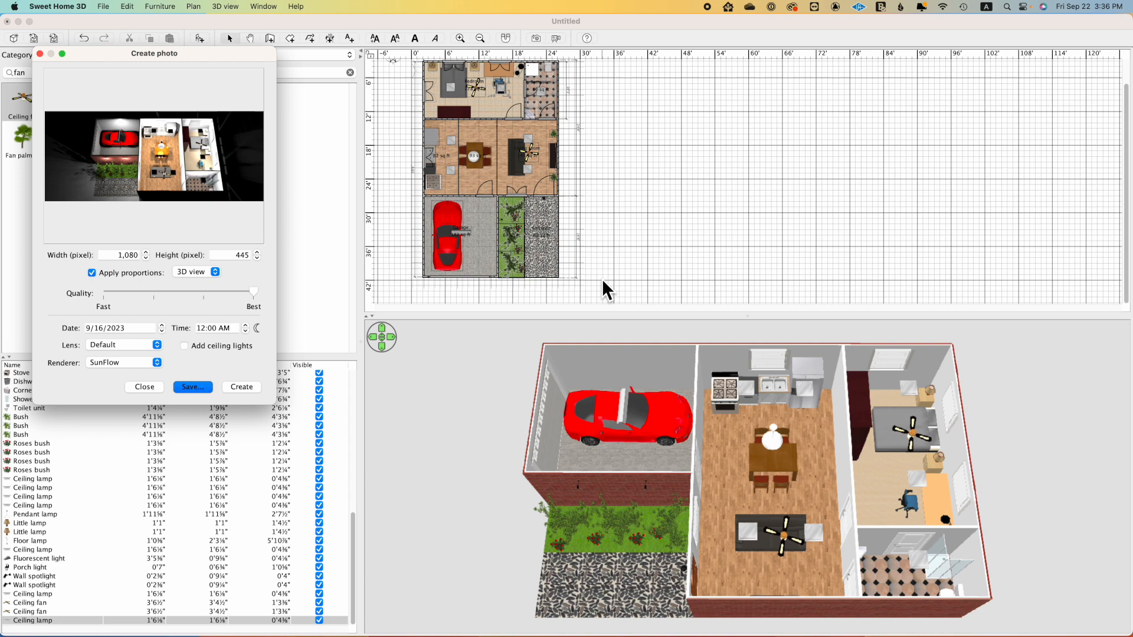
Step: Open "3d sweet home 1.png" from the desktop in Preview, examine it enlarged, and close both it and the photo dialog
mouse_move(1132, 636)
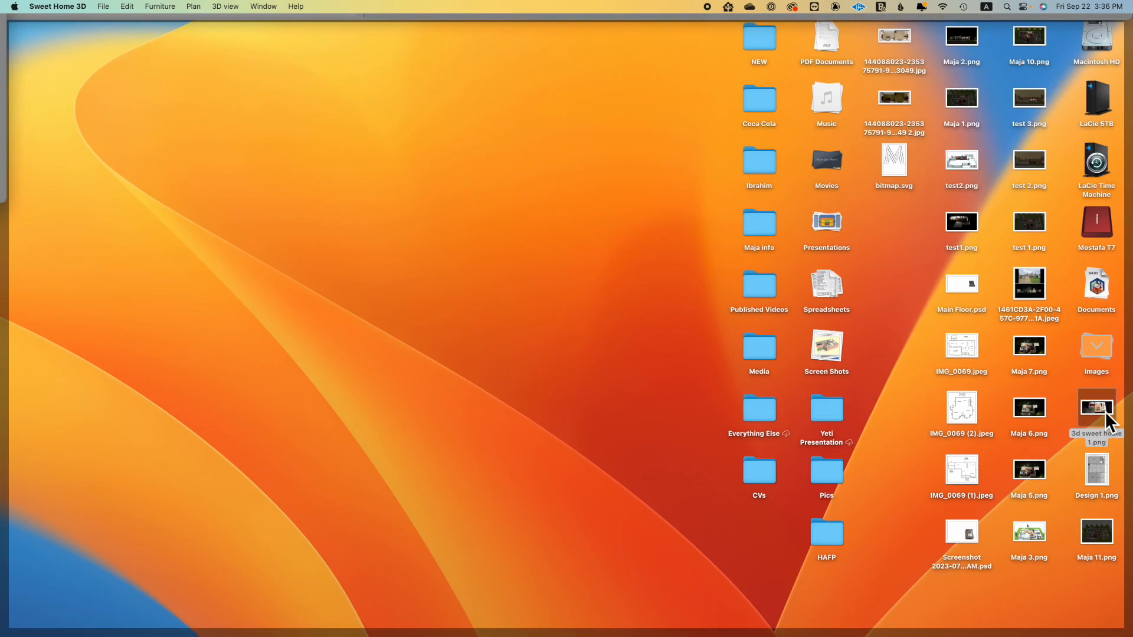
double_click(1098, 408)
left_click_drag(595, 291, 789, 456)
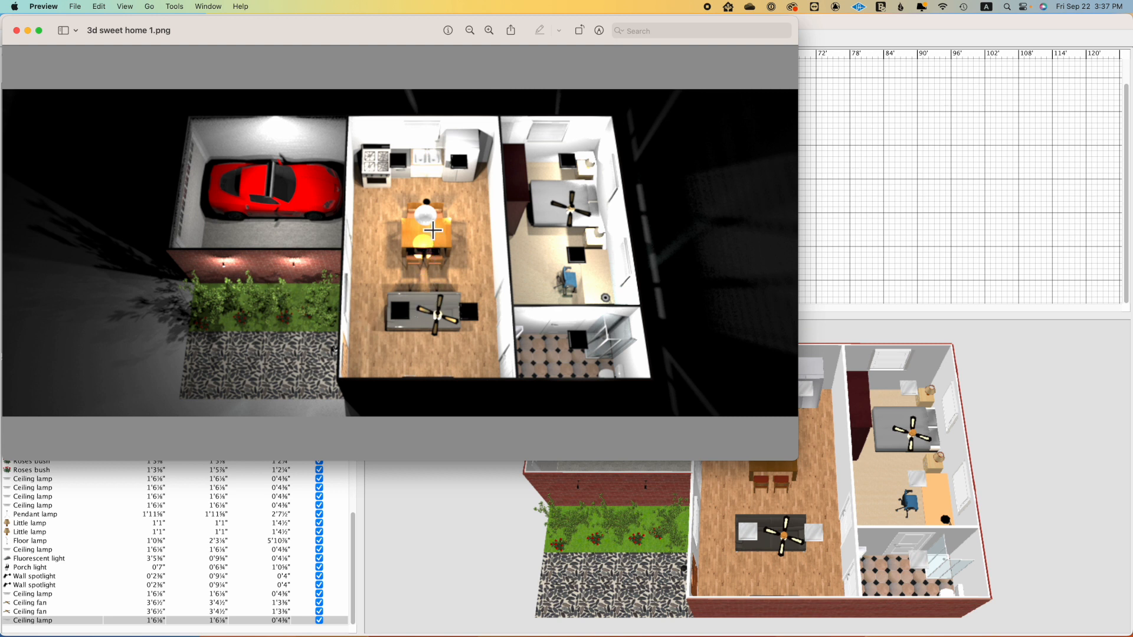
left_click(16, 30)
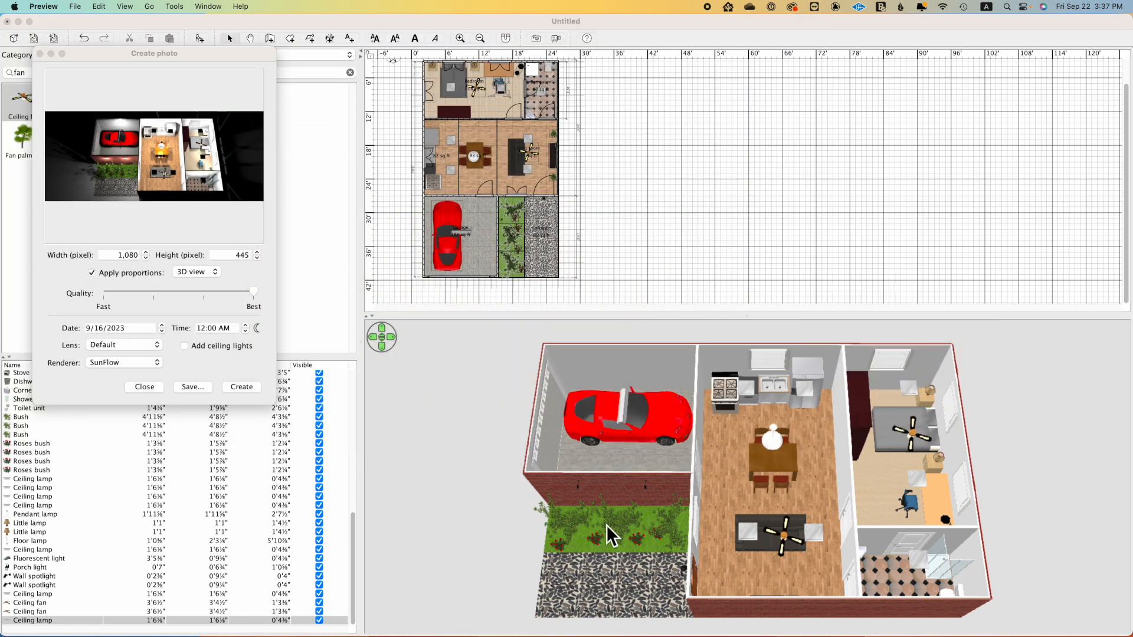
left_click(148, 388)
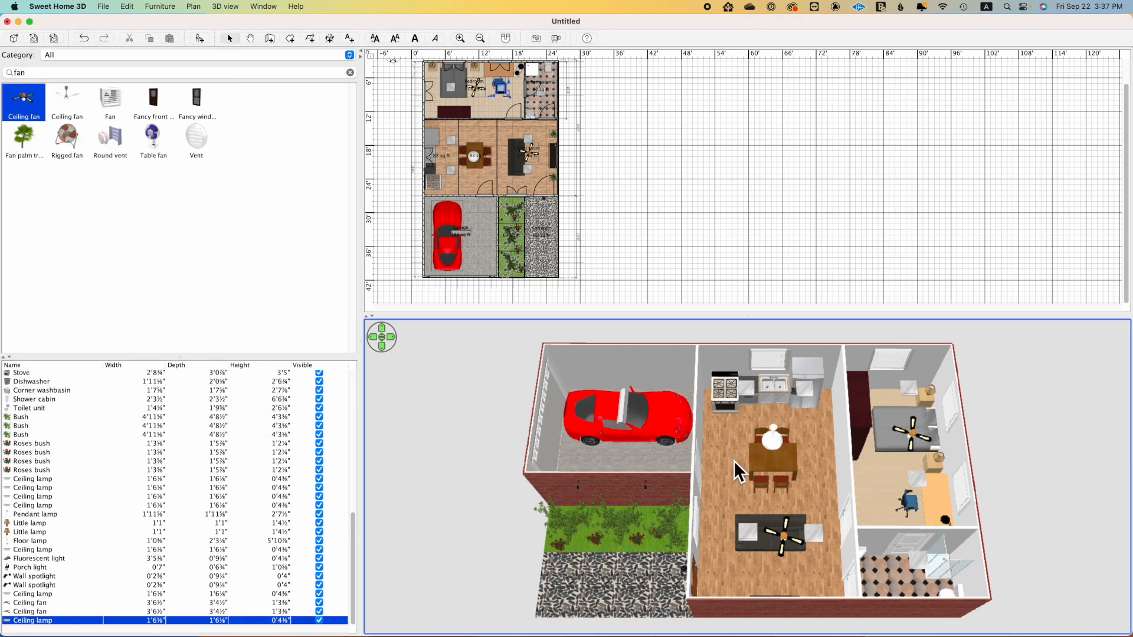
Step: Start an OBJ export of the 3D view and create a desktop folder named "Sweet home 3D demo HA" as its destination
left_click(193, 8)
mouse_move(226, 6)
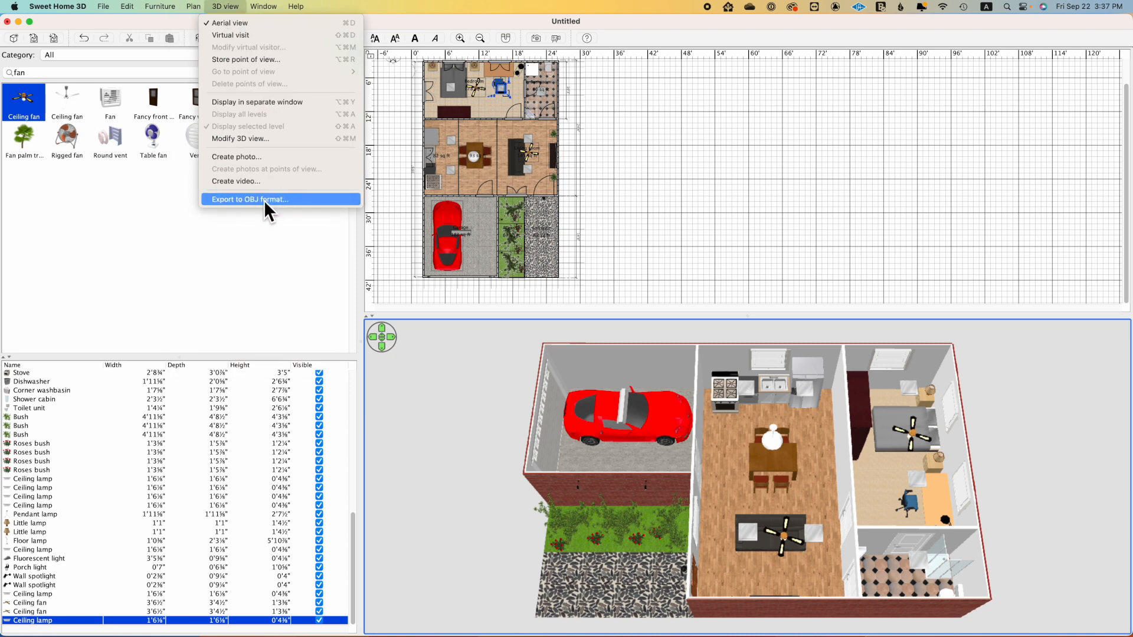
left_click(266, 201)
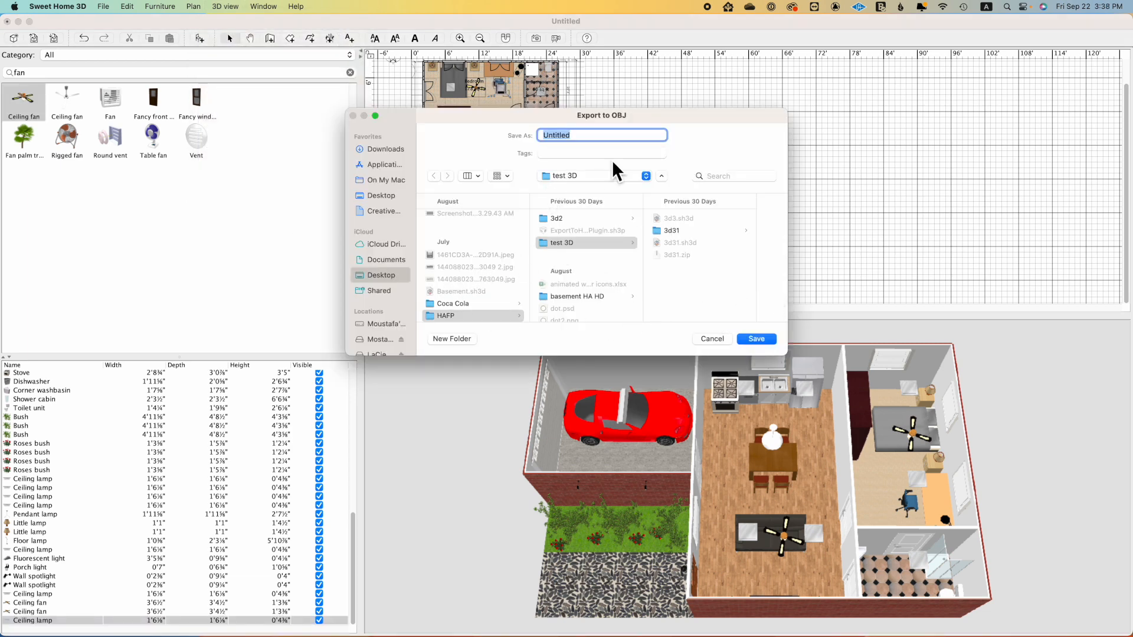
left_click(380, 274)
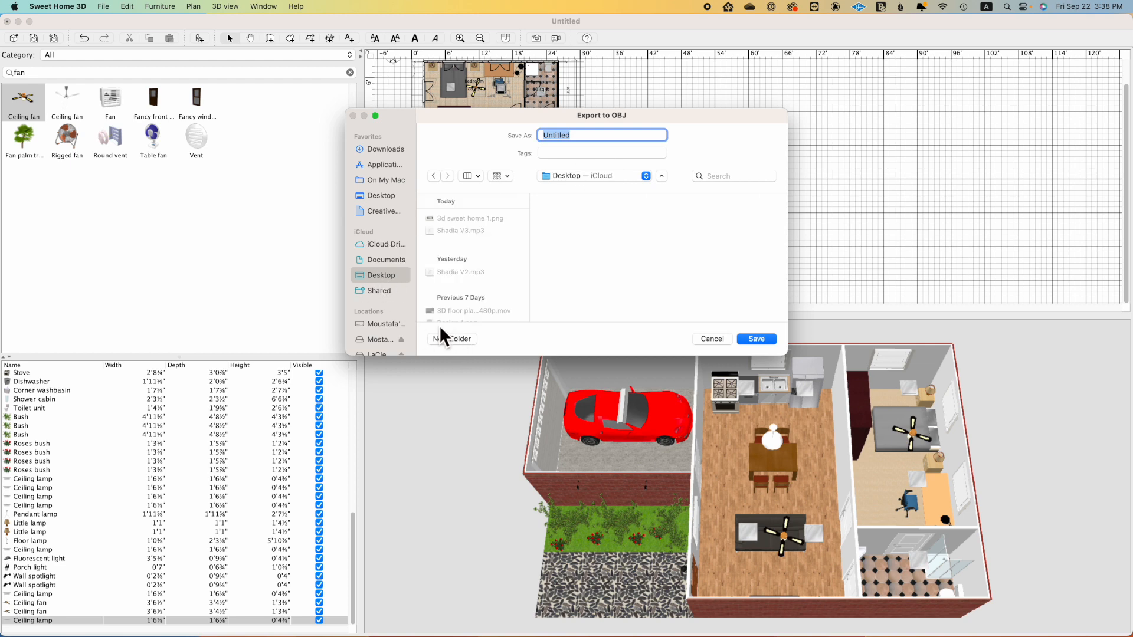
left_click(448, 339)
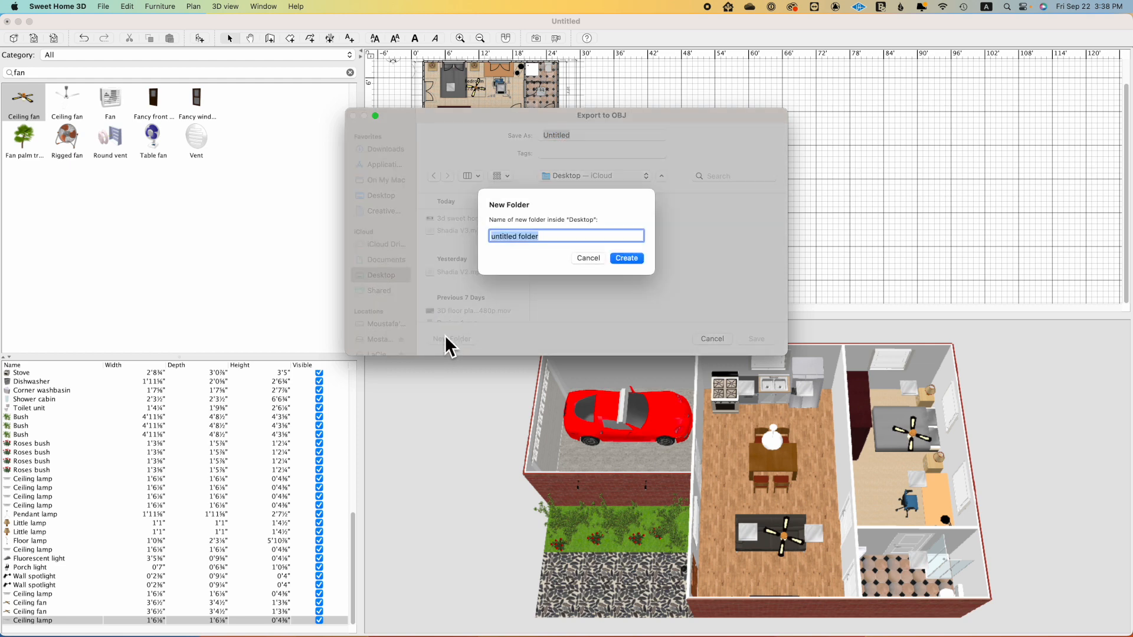
type("Sweet g")
key("BackSpace")
type("home 3D dem")
type("HA")
key("BackSpace")
key("BackSpace")
type("o HA")
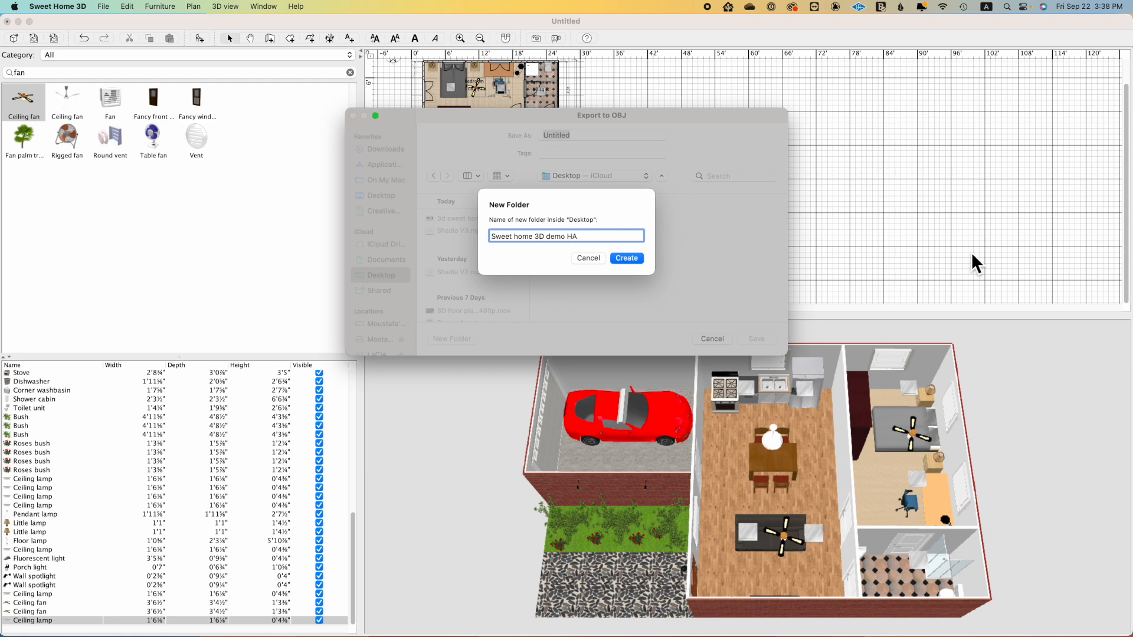
left_click(619, 257)
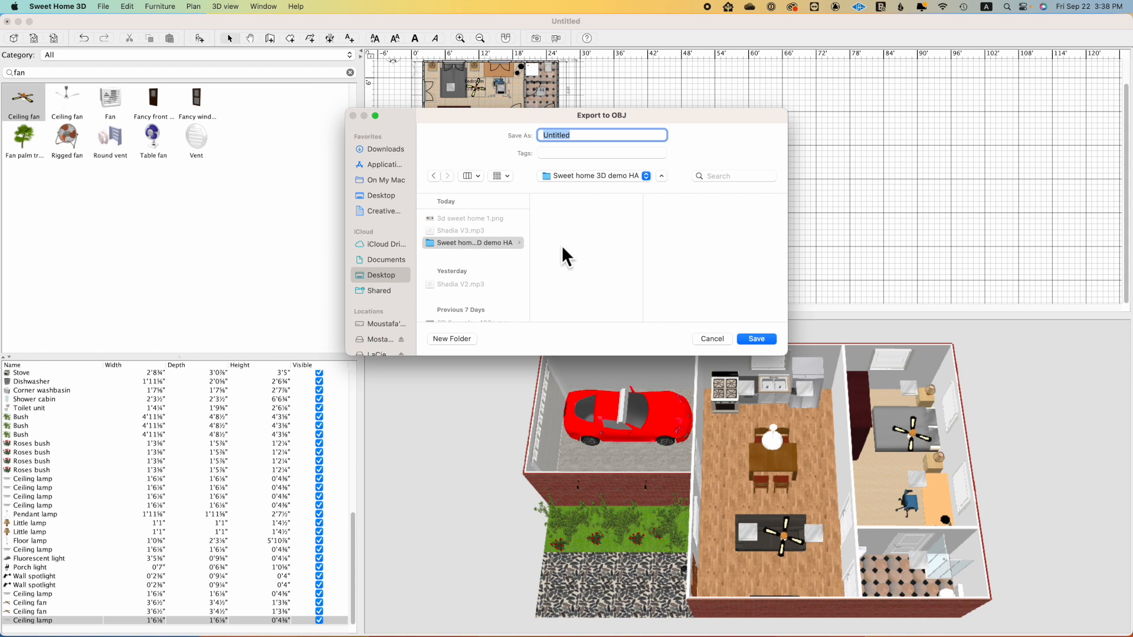
Step: Export all home items in OBJ format under the name "Untitled" into the new folder
left_click(753, 337)
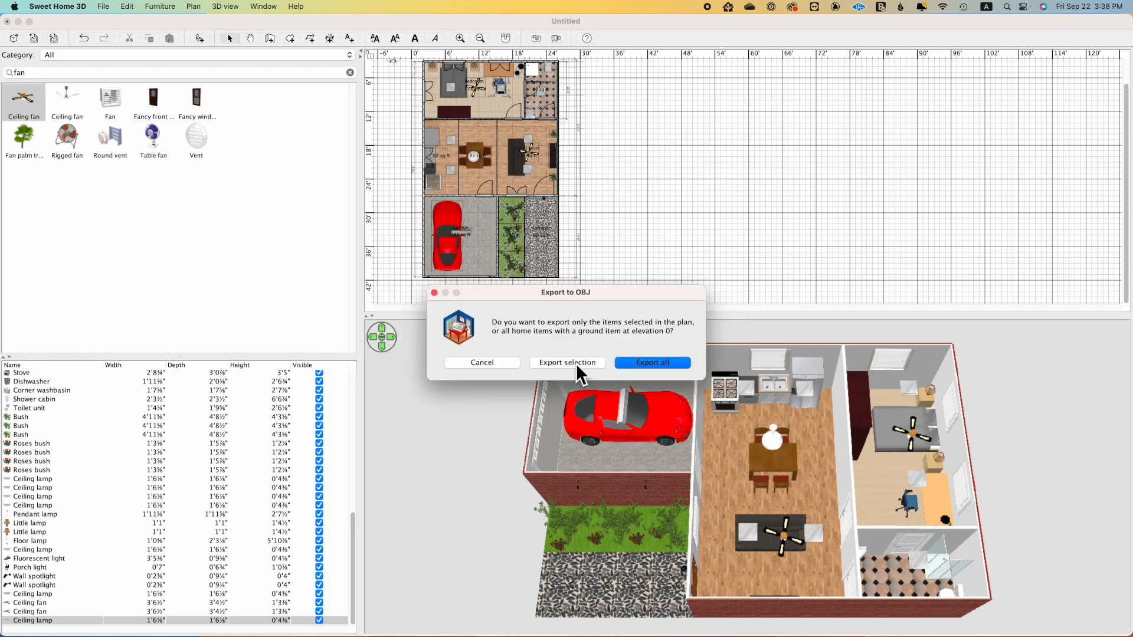
left_click(647, 363)
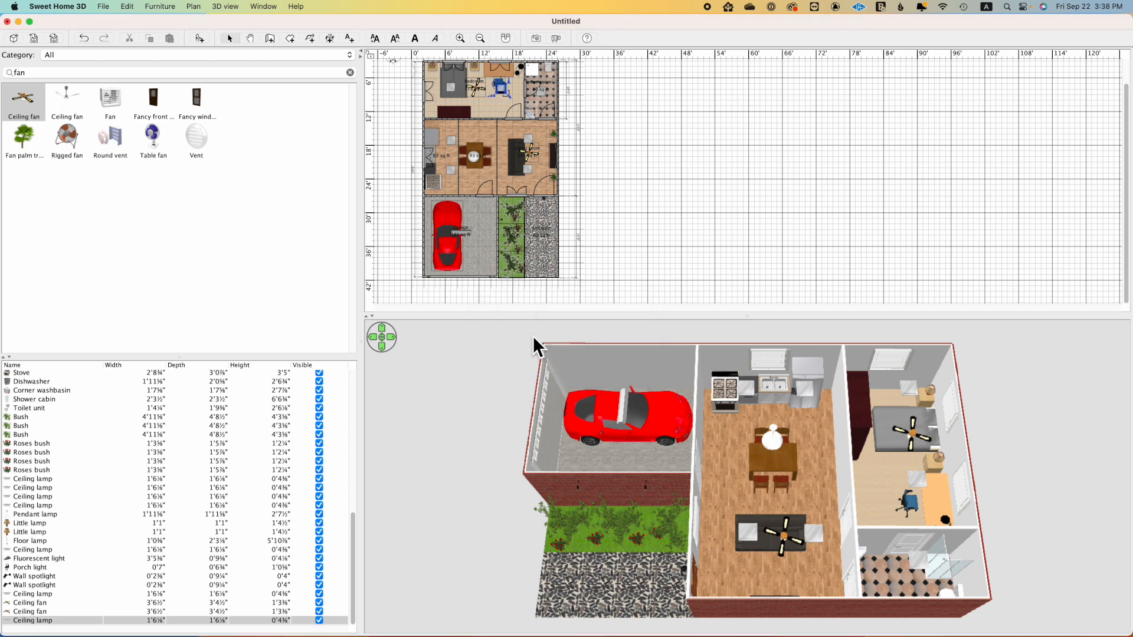
Step: Switch to Finder, extract Untitled.zip in the desktop folder "Sweet home 3D demo HA", and open the extracted Untitled folder
key("F11")
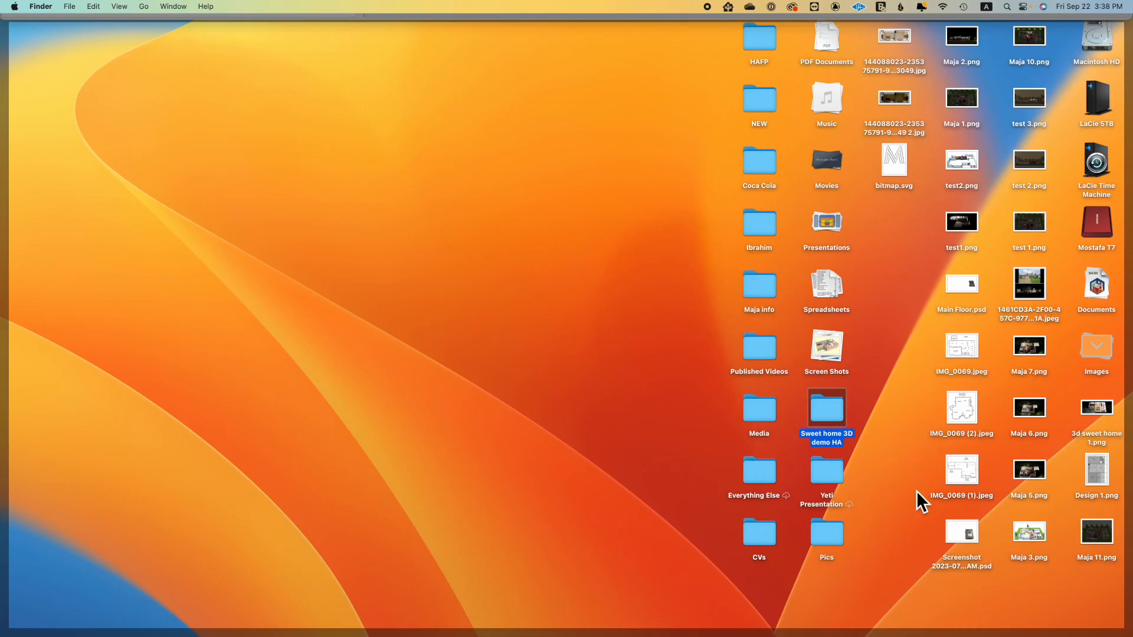
double_click(833, 408)
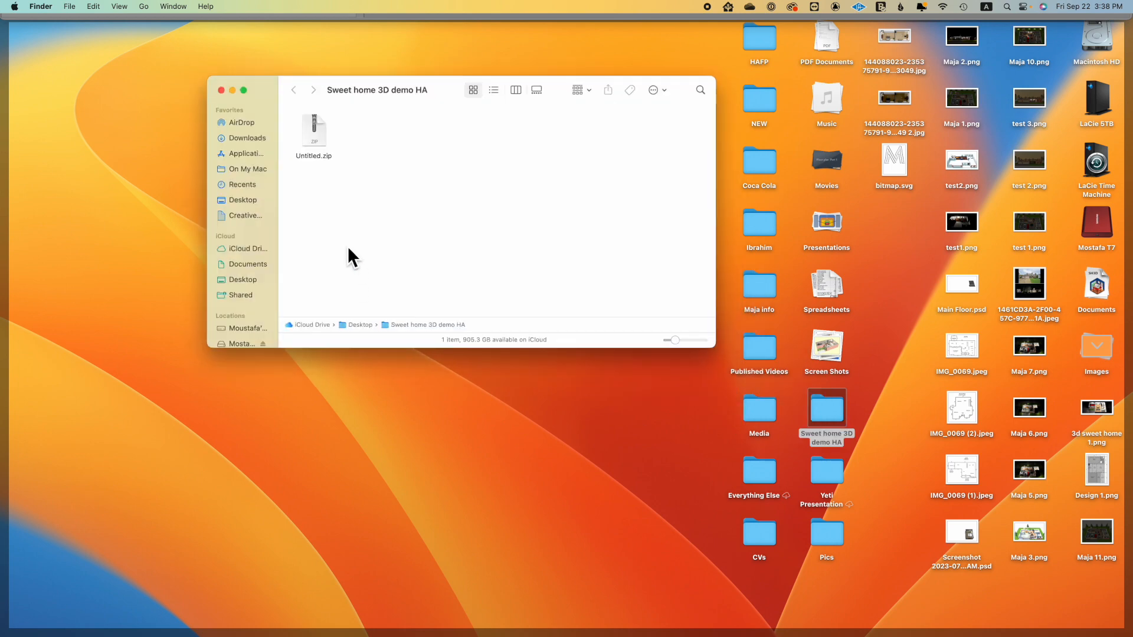
double_click(313, 133)
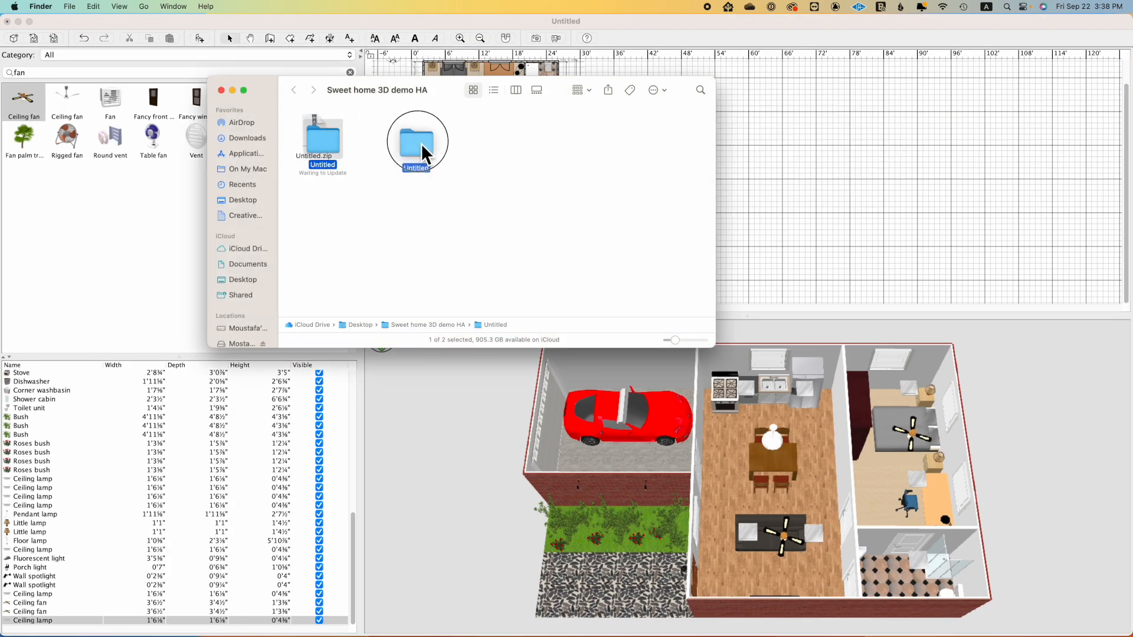
double_click(420, 143)
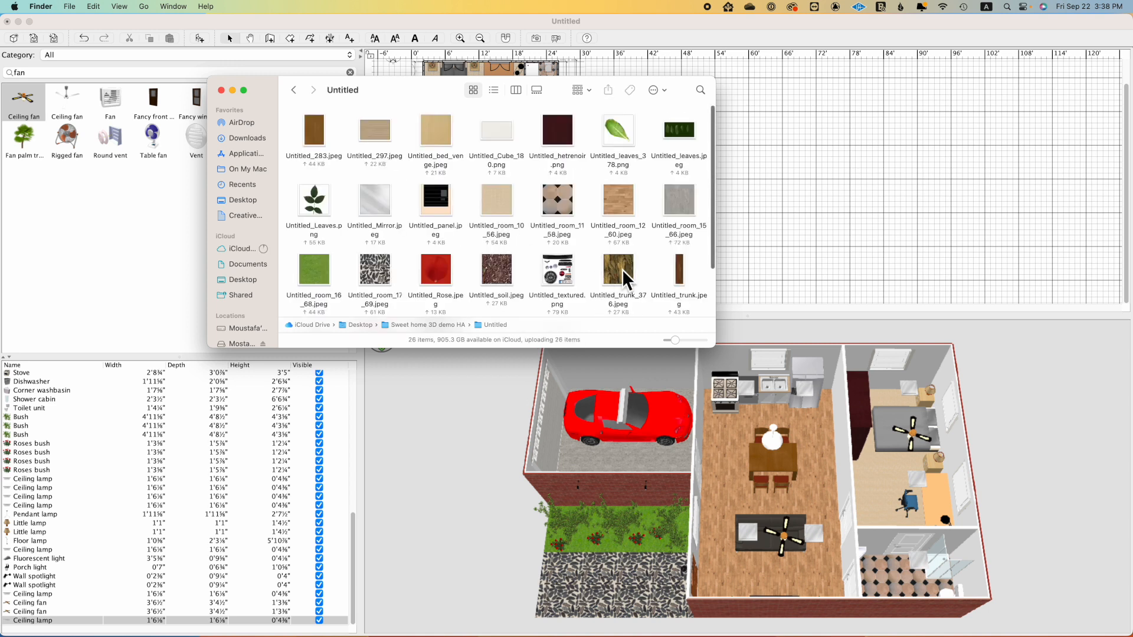
Step: Examine the exported texture images, Untitled.mtl and Untitled.obj in the extracted folder, and close the Finder window
scroll(623, 268, "down", 3)
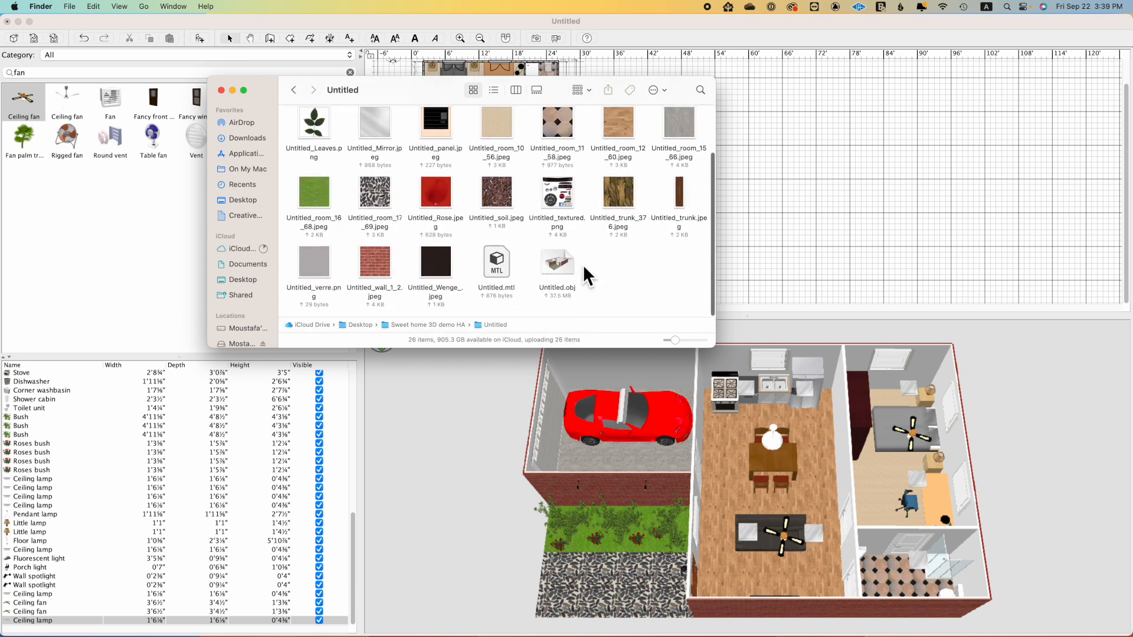
left_click(558, 266)
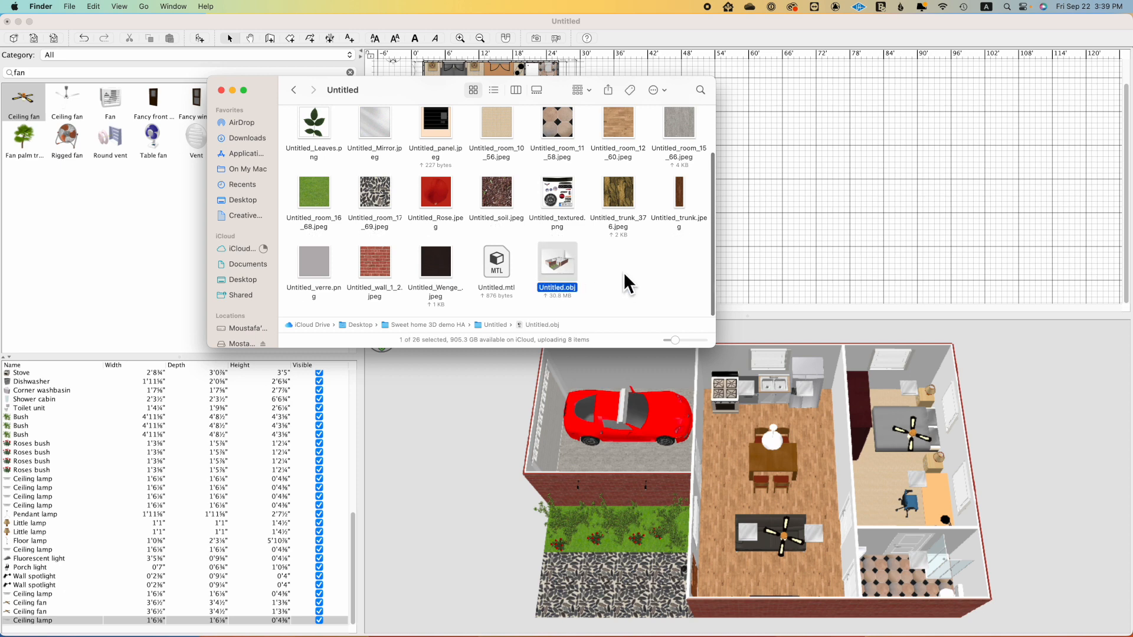
left_click(623, 271)
left_click(501, 259)
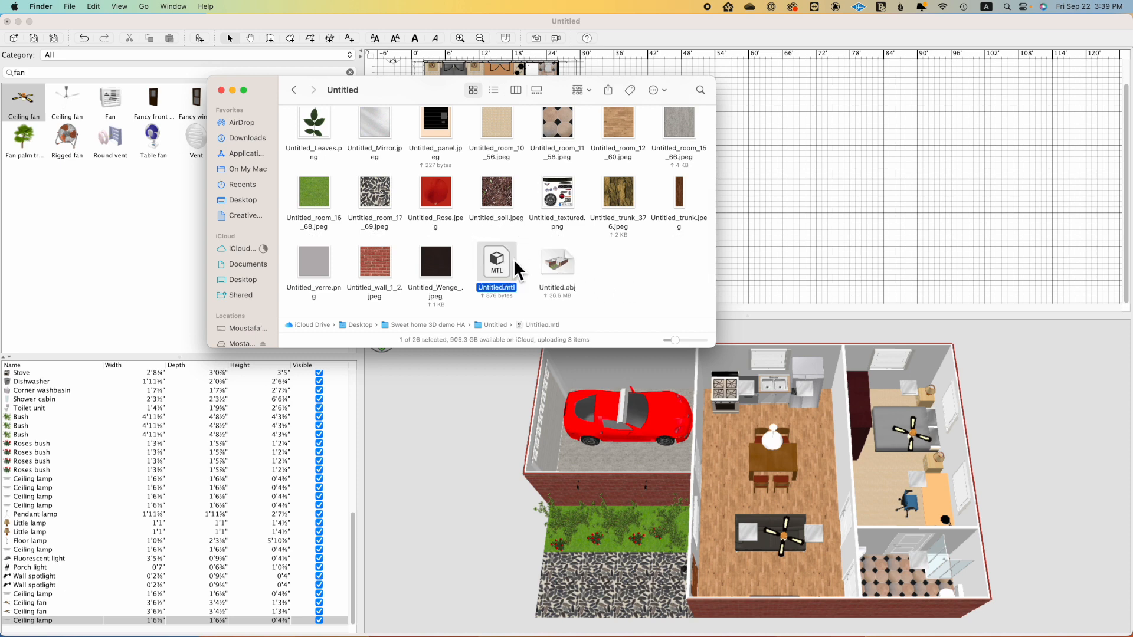
left_click(622, 265)
scroll(619, 260, "down", 1)
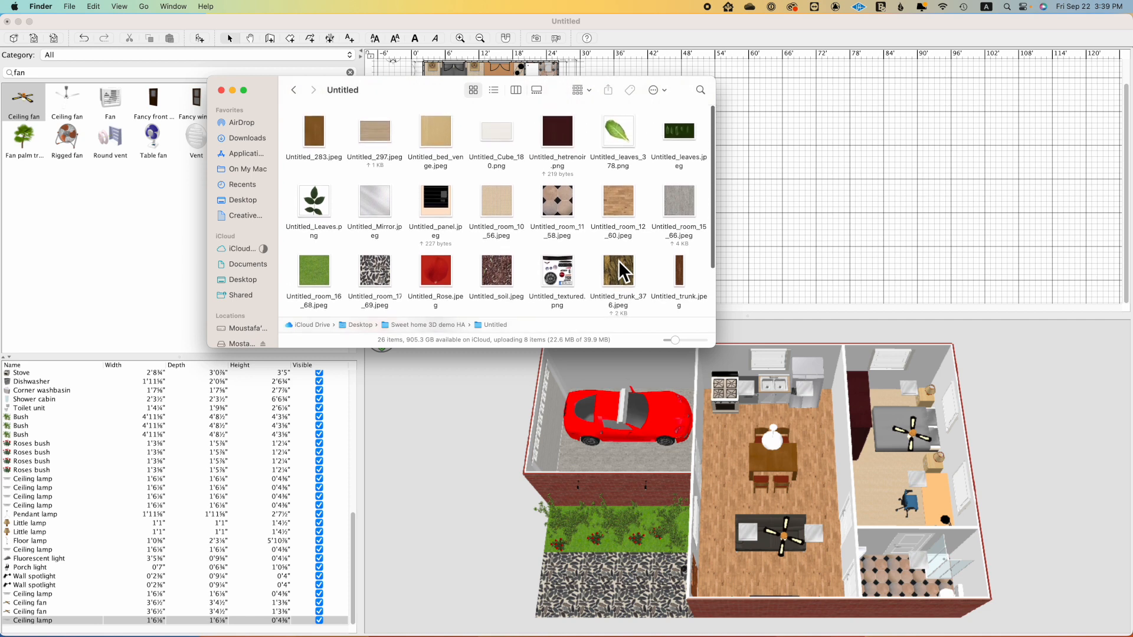
scroll(619, 260, "up", 1)
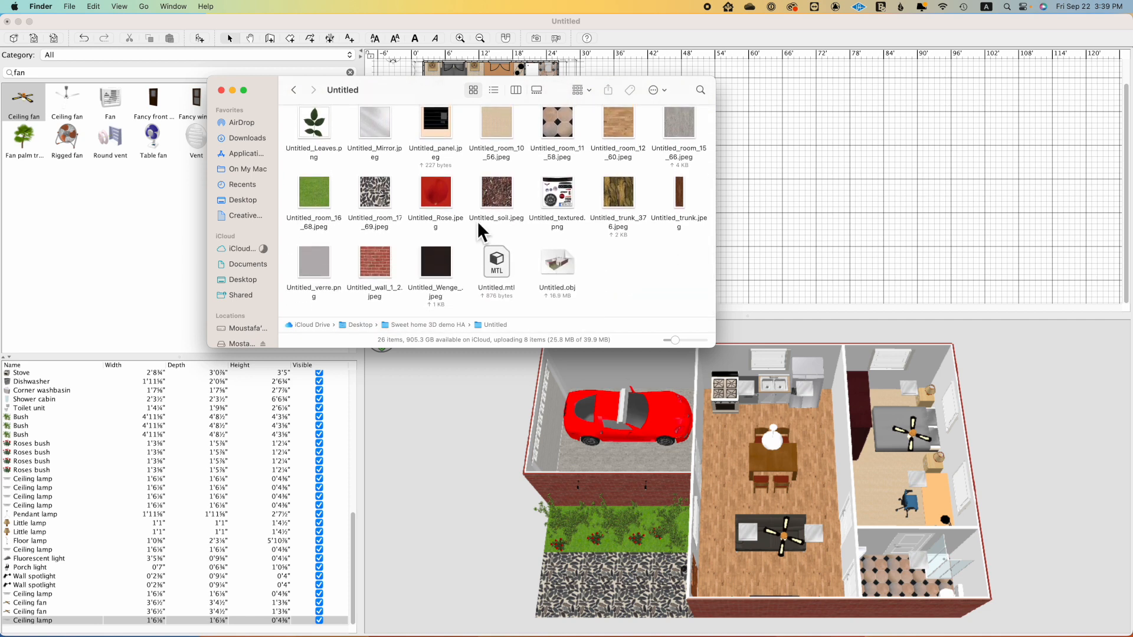
left_click(221, 90)
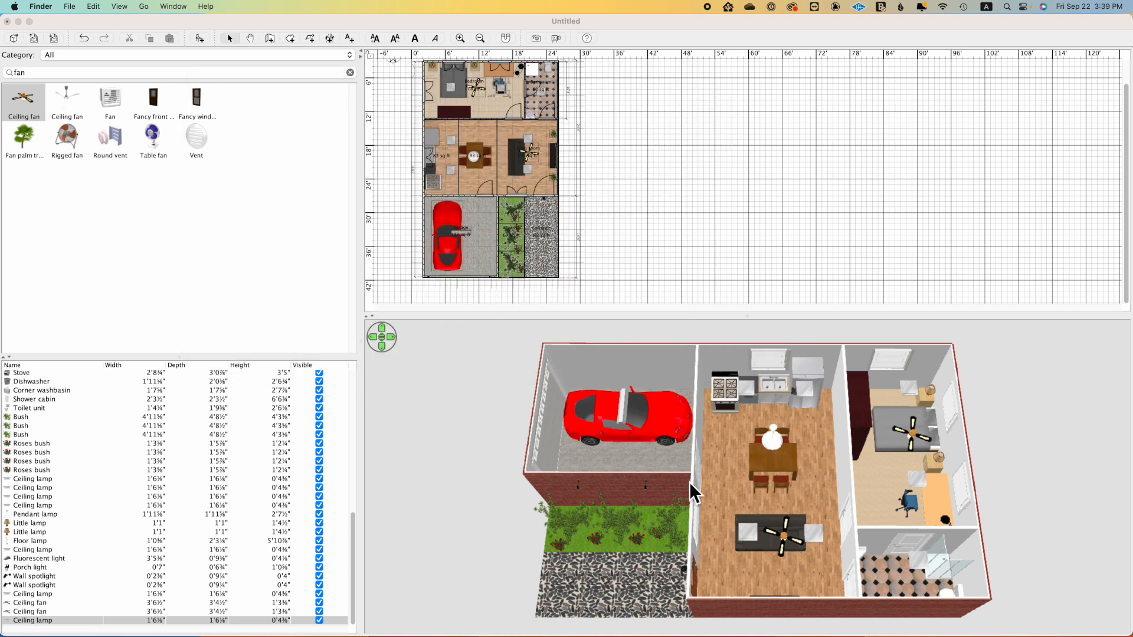